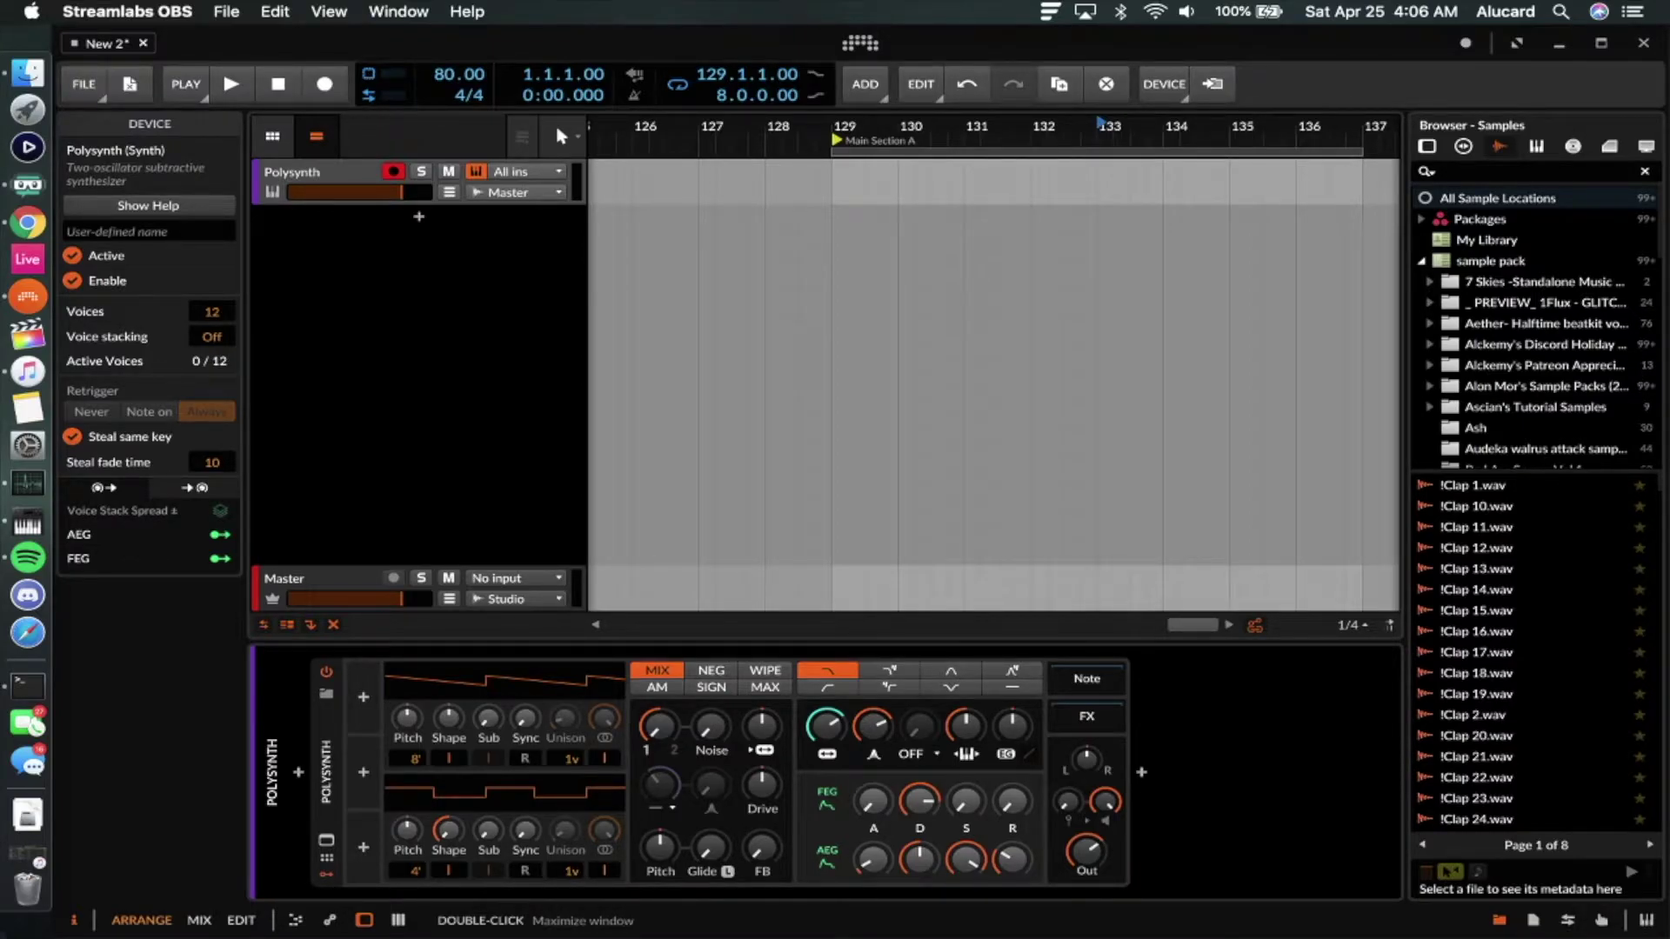
Insert an Arpeggiator before Polysynth, lower step 2's pitch and velocity, and drop step 6 velocity to 28.1 %.
left_click(462, 783)
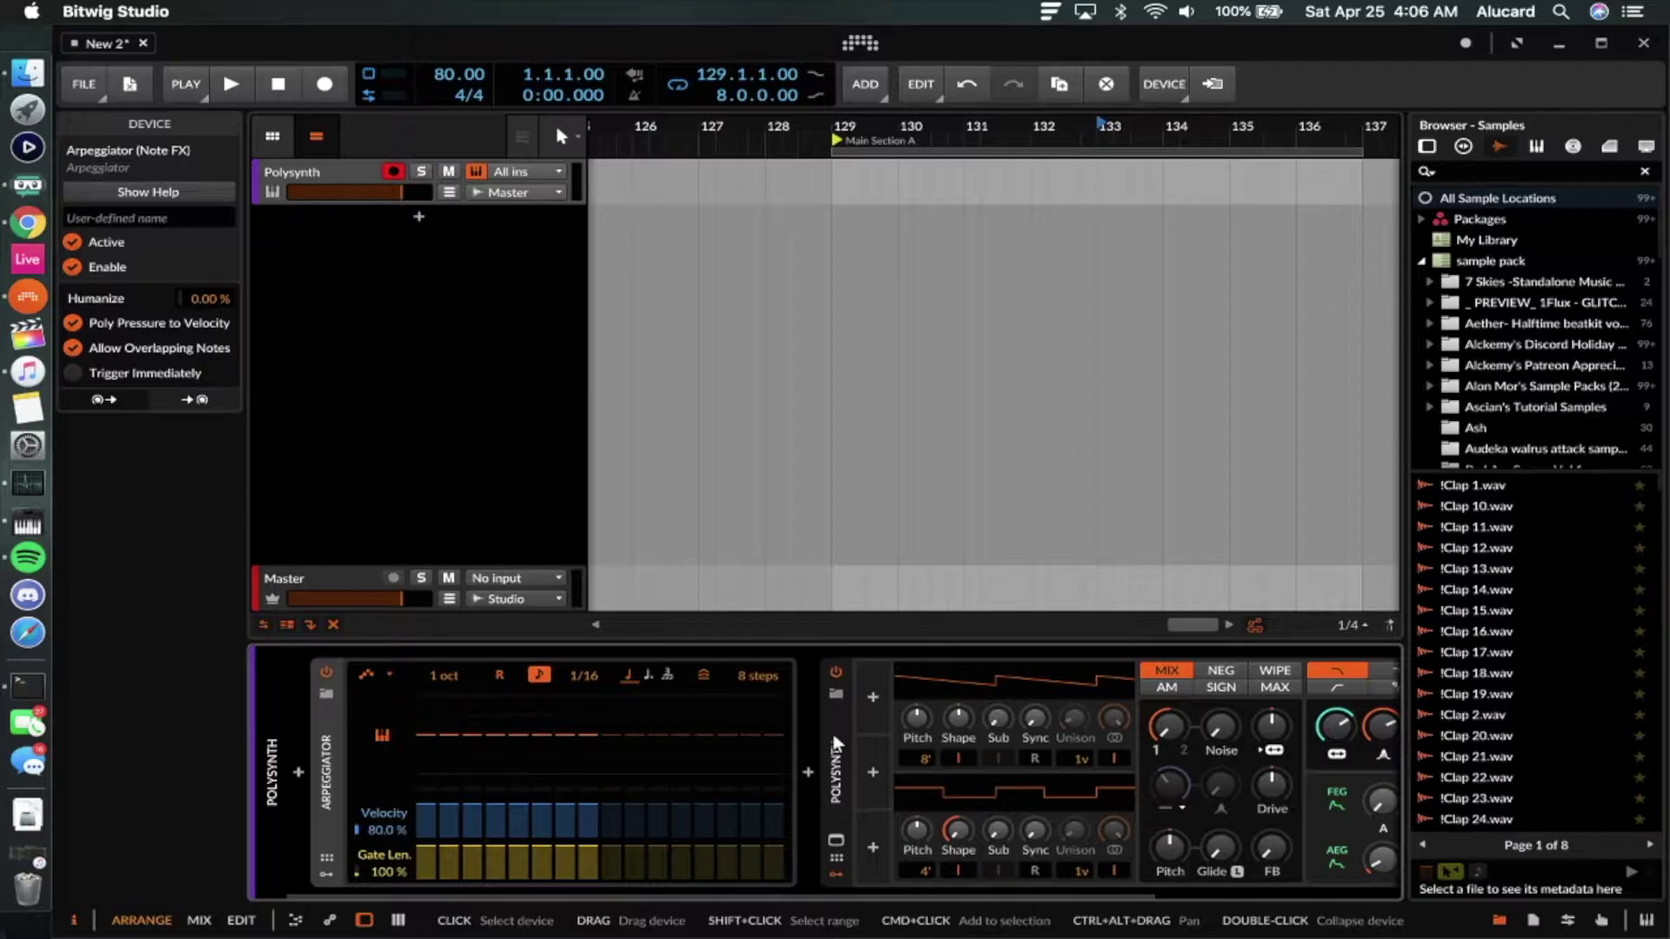
left_click_drag(450, 735, 518, 713)
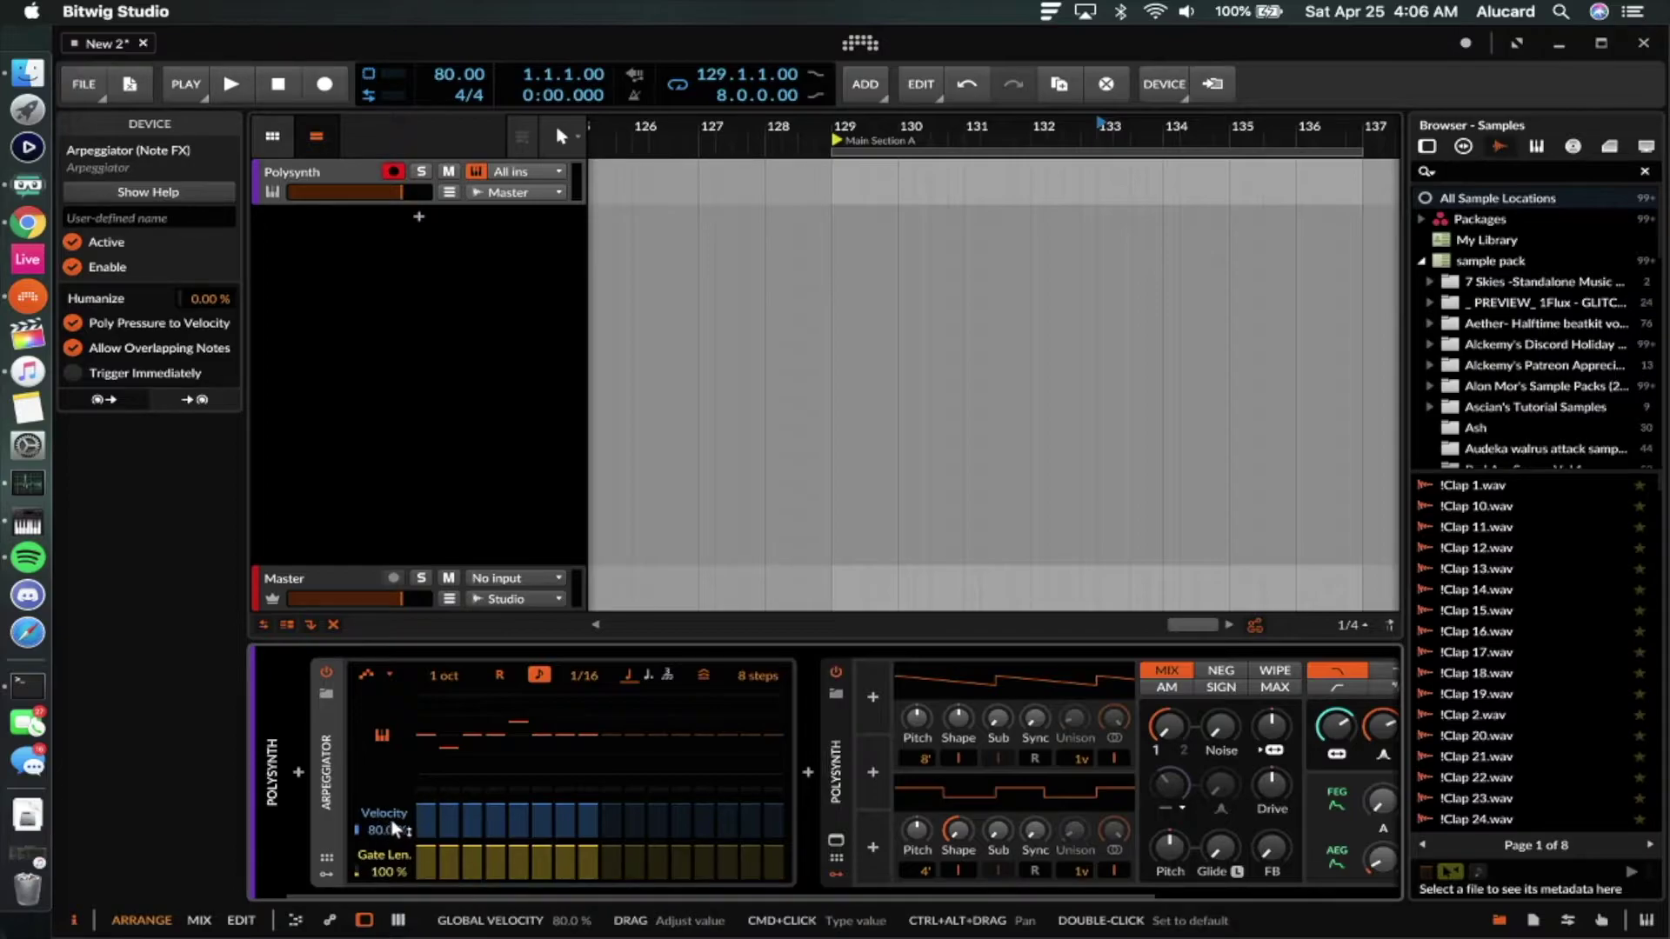
left_click_drag(449, 830, 449, 837)
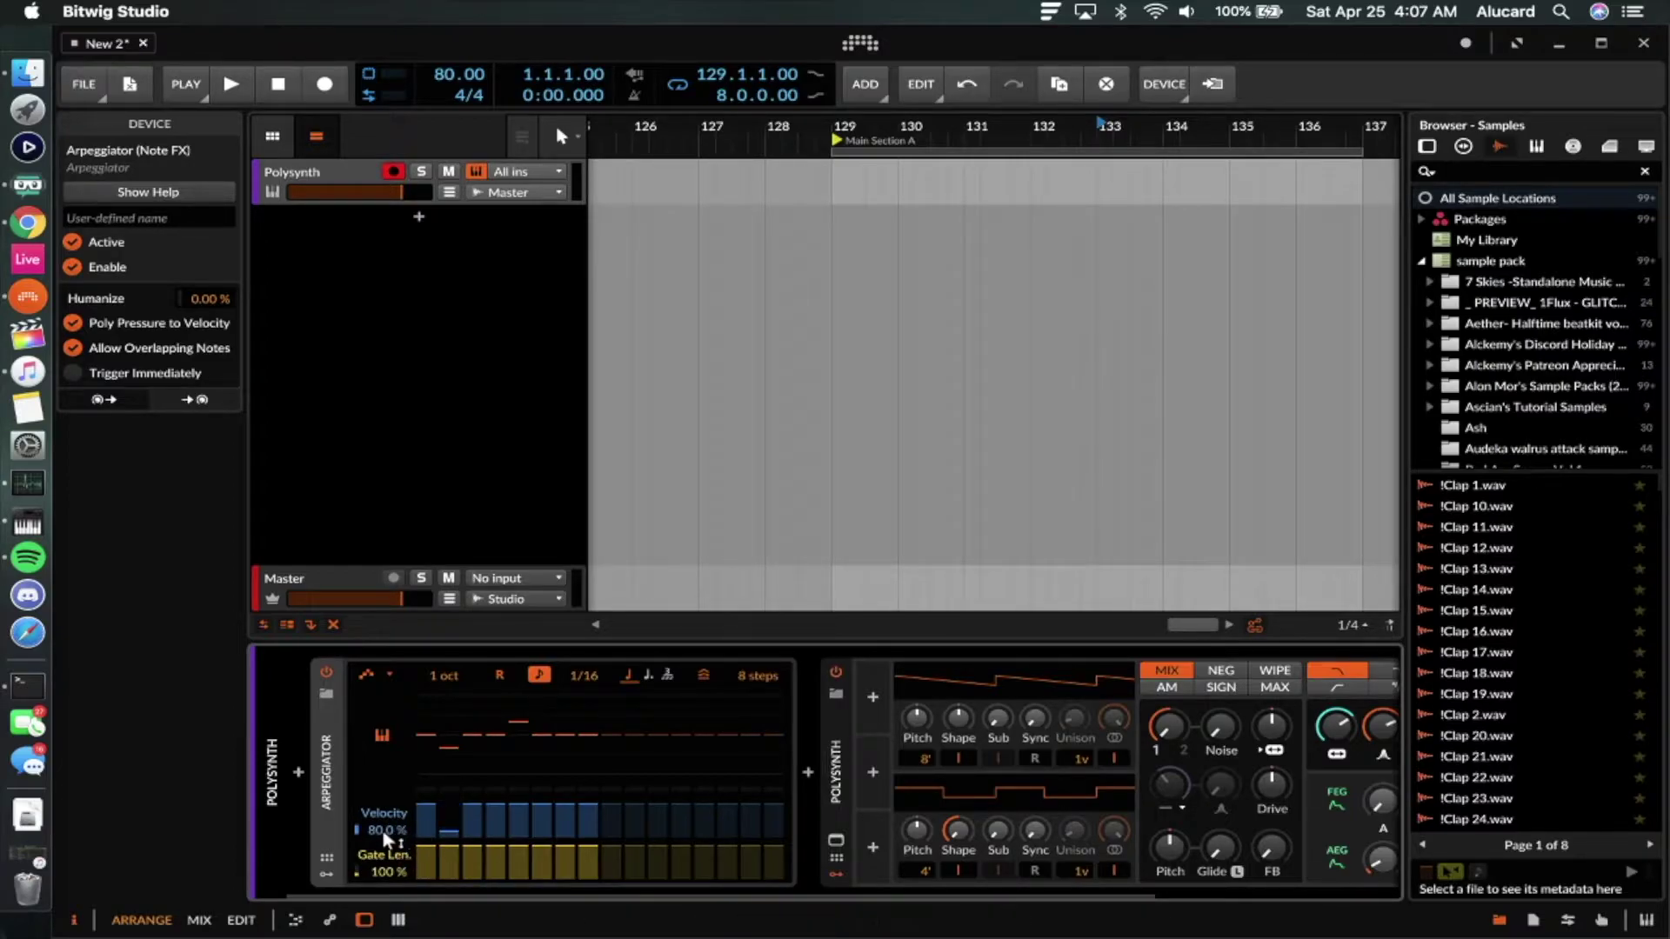
double_click(376, 827)
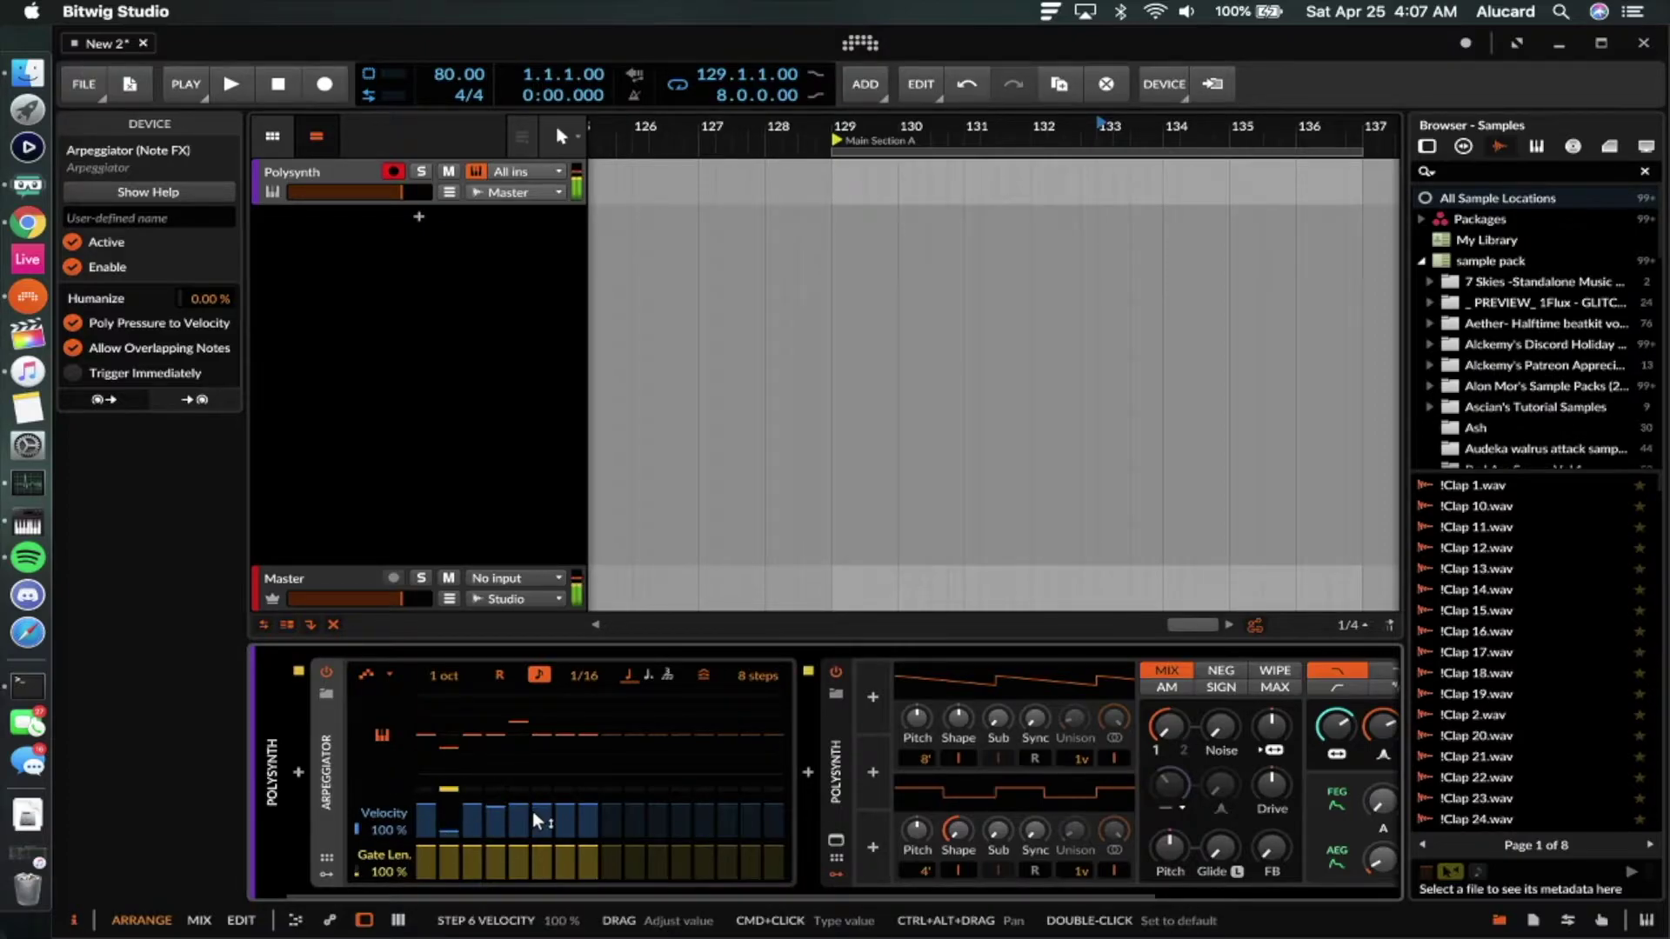
left_click_drag(536, 811, 541, 827)
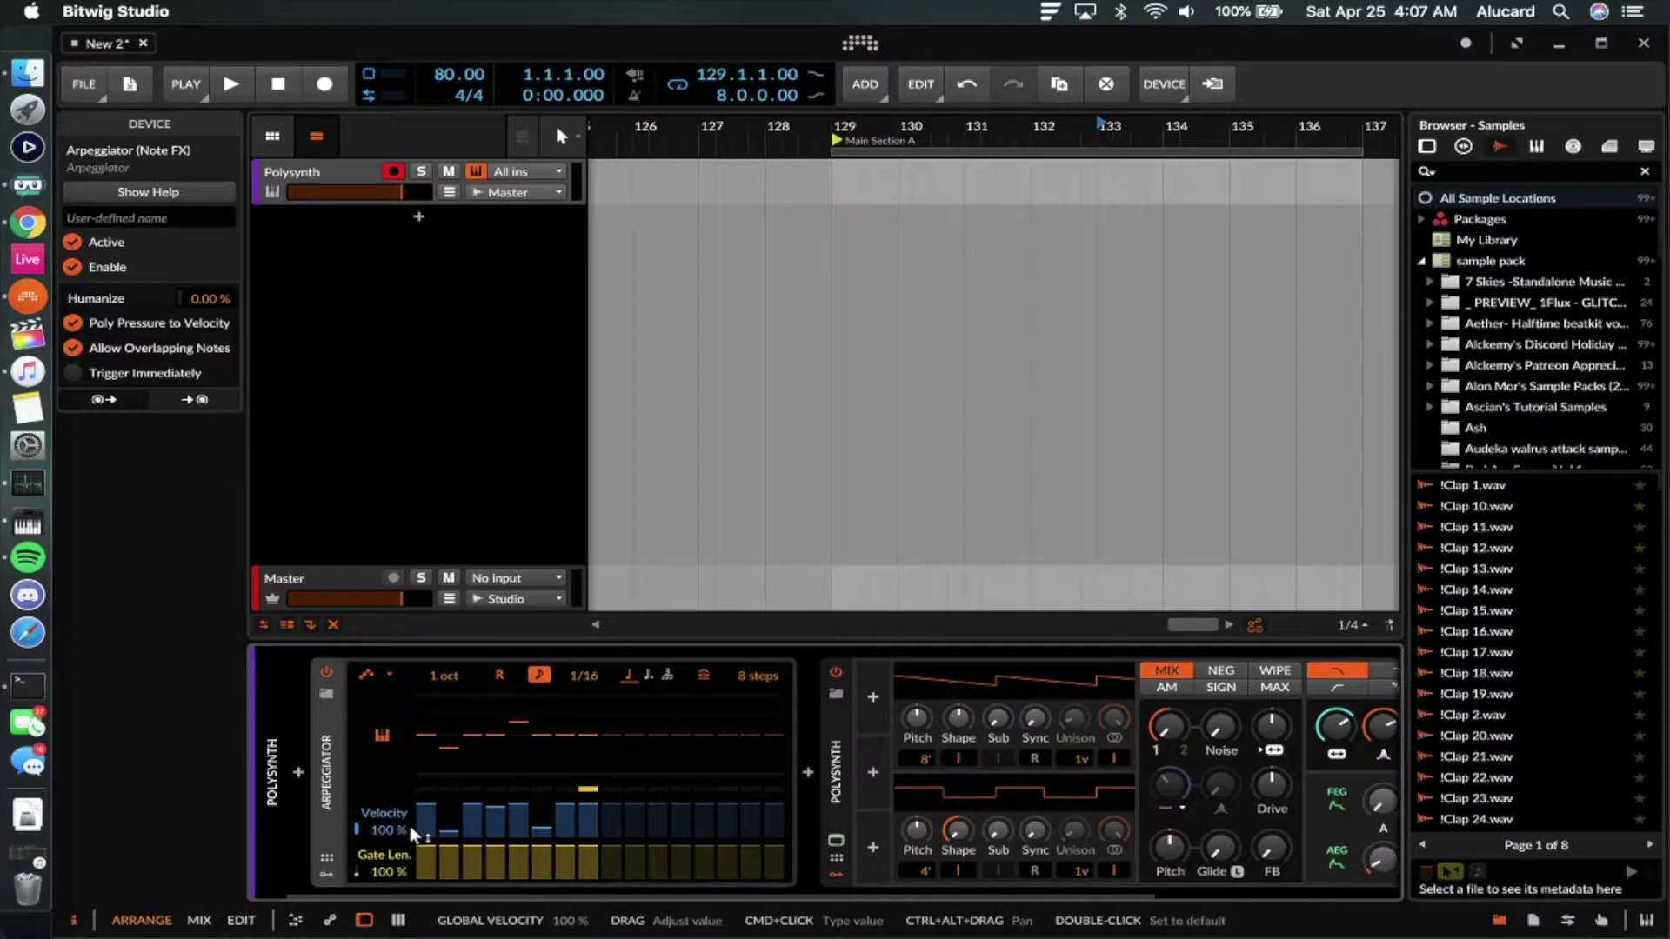
Try a free 60 ms arpeggiator rate, then sync it back to 1/16.
left_click(542, 674)
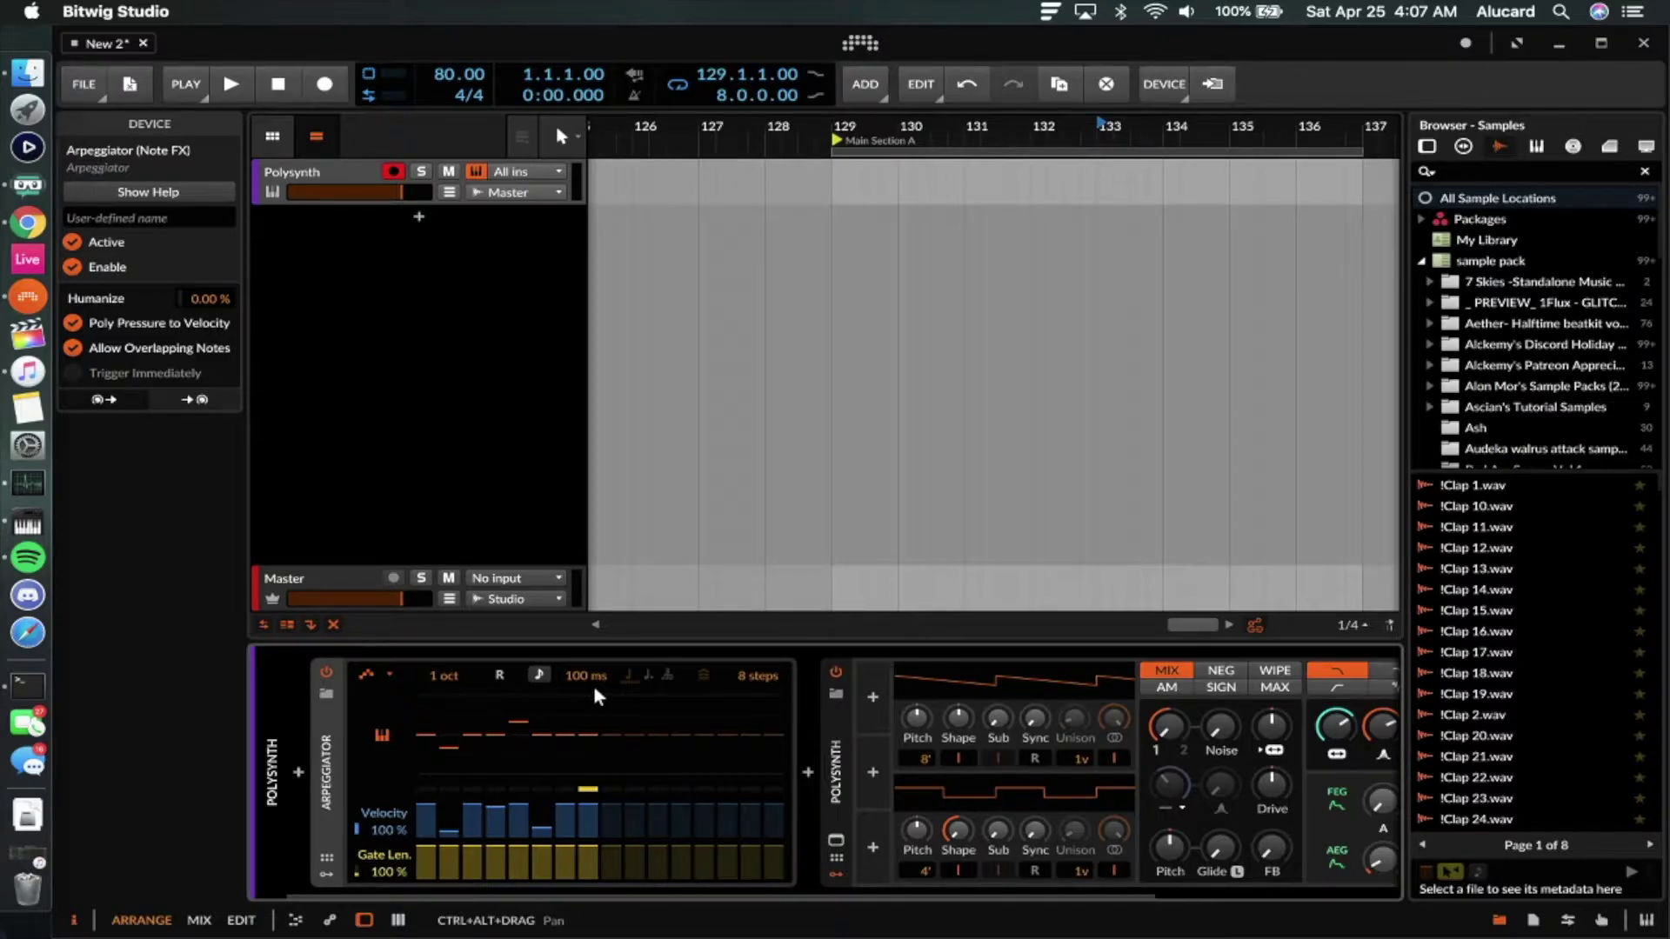
mouse_move(591, 680)
left_mouse_down()
mouse_move(592, 706)
mouse_move(589, 677)
left_mouse_up()
left_click(545, 677)
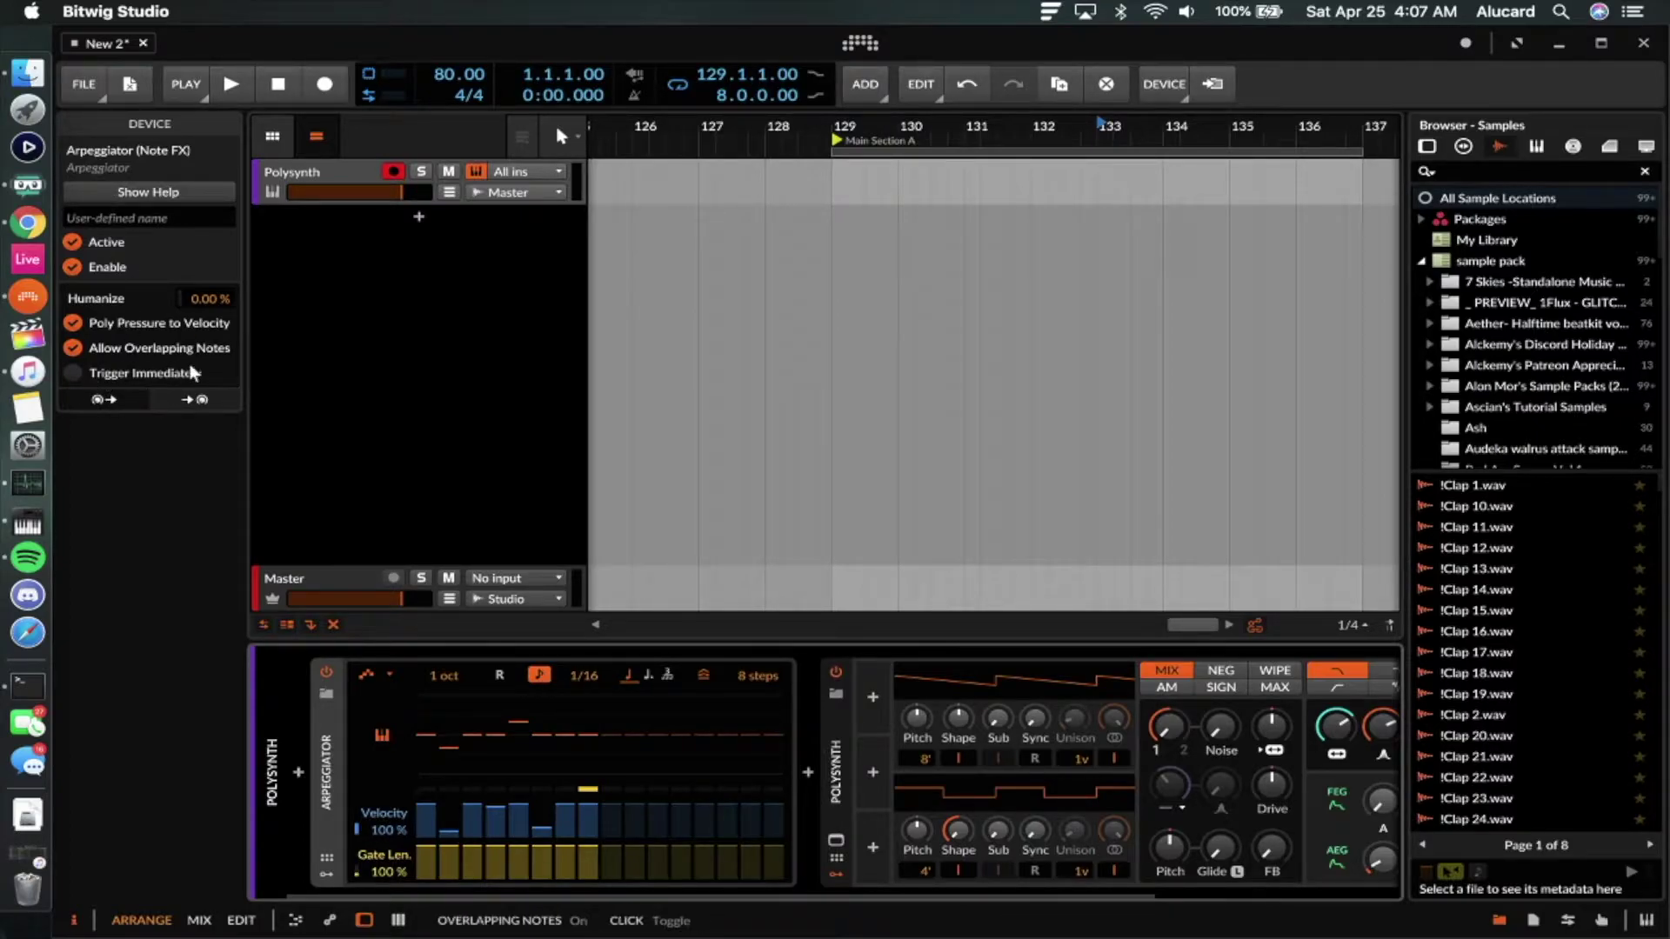
Raise humanize to 35.3 %, choose the Hi&Down pattern and reduce the steps to 1.
left_click_drag(196, 300, 196, 261)
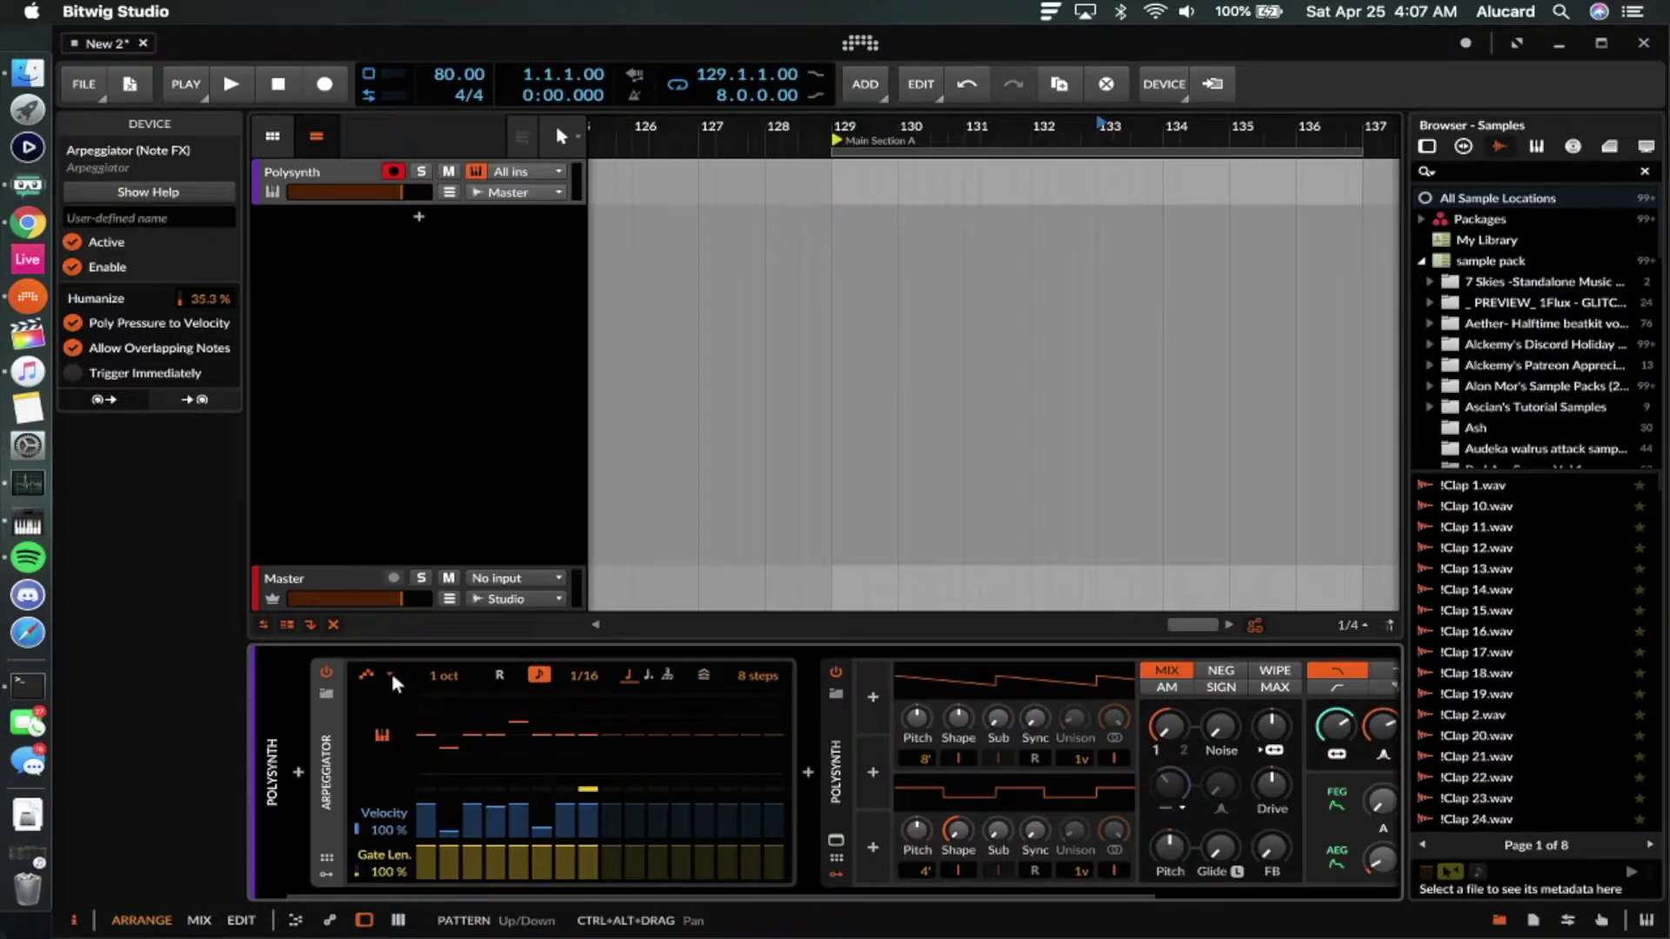
left_click(390, 673)
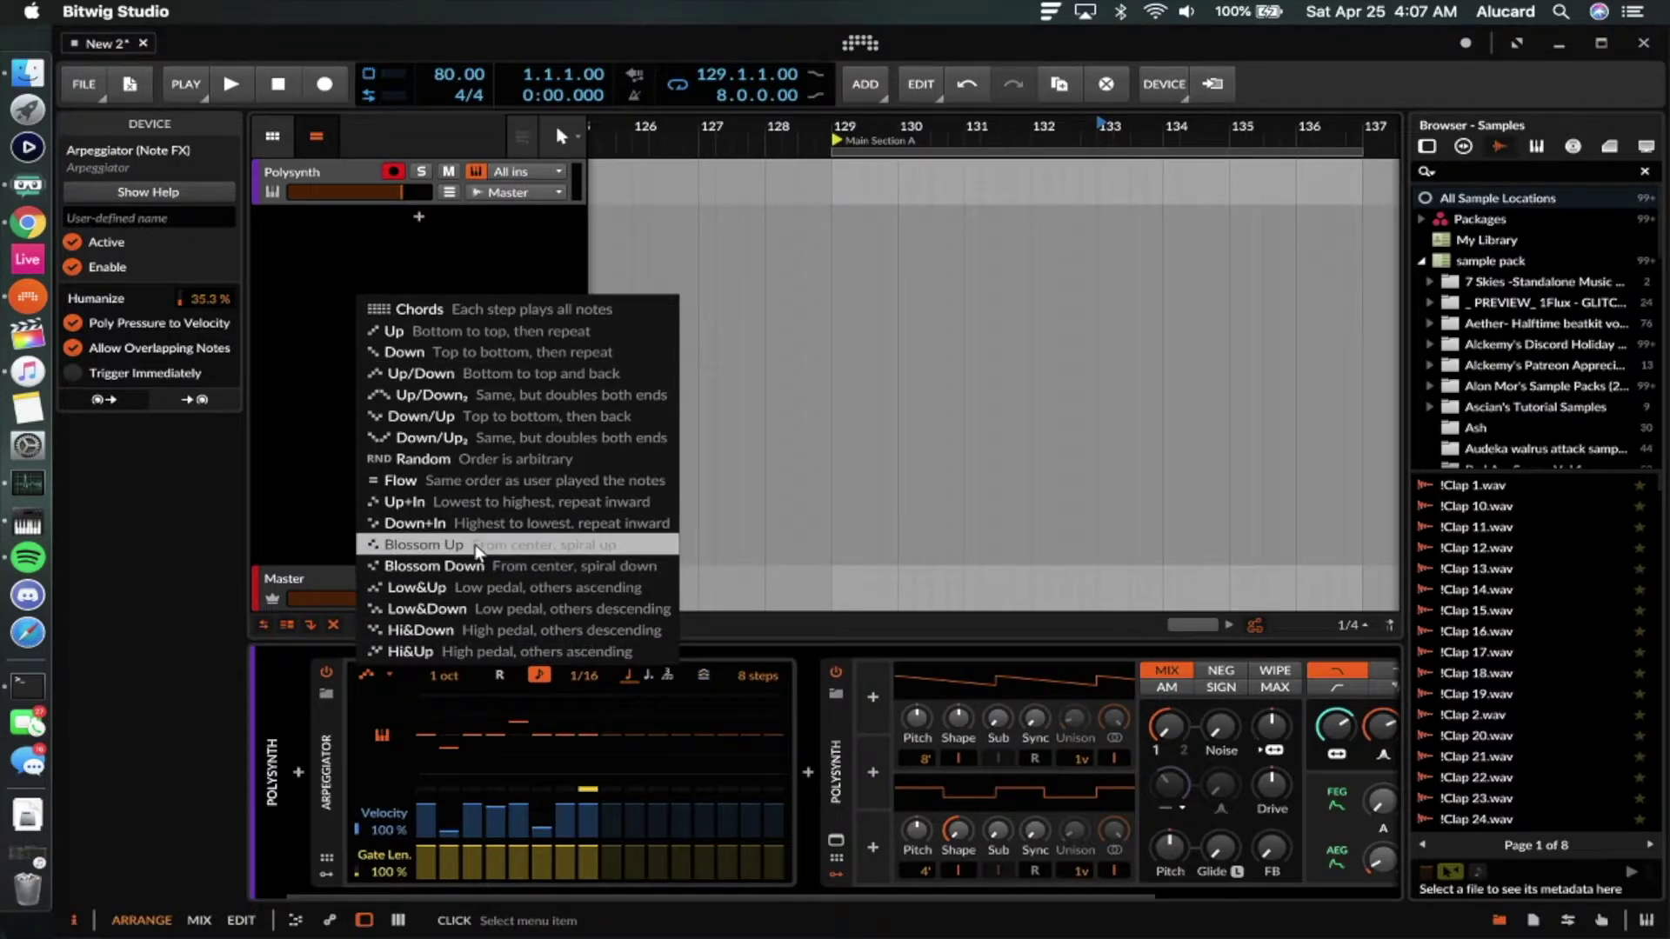
left_click(447, 629)
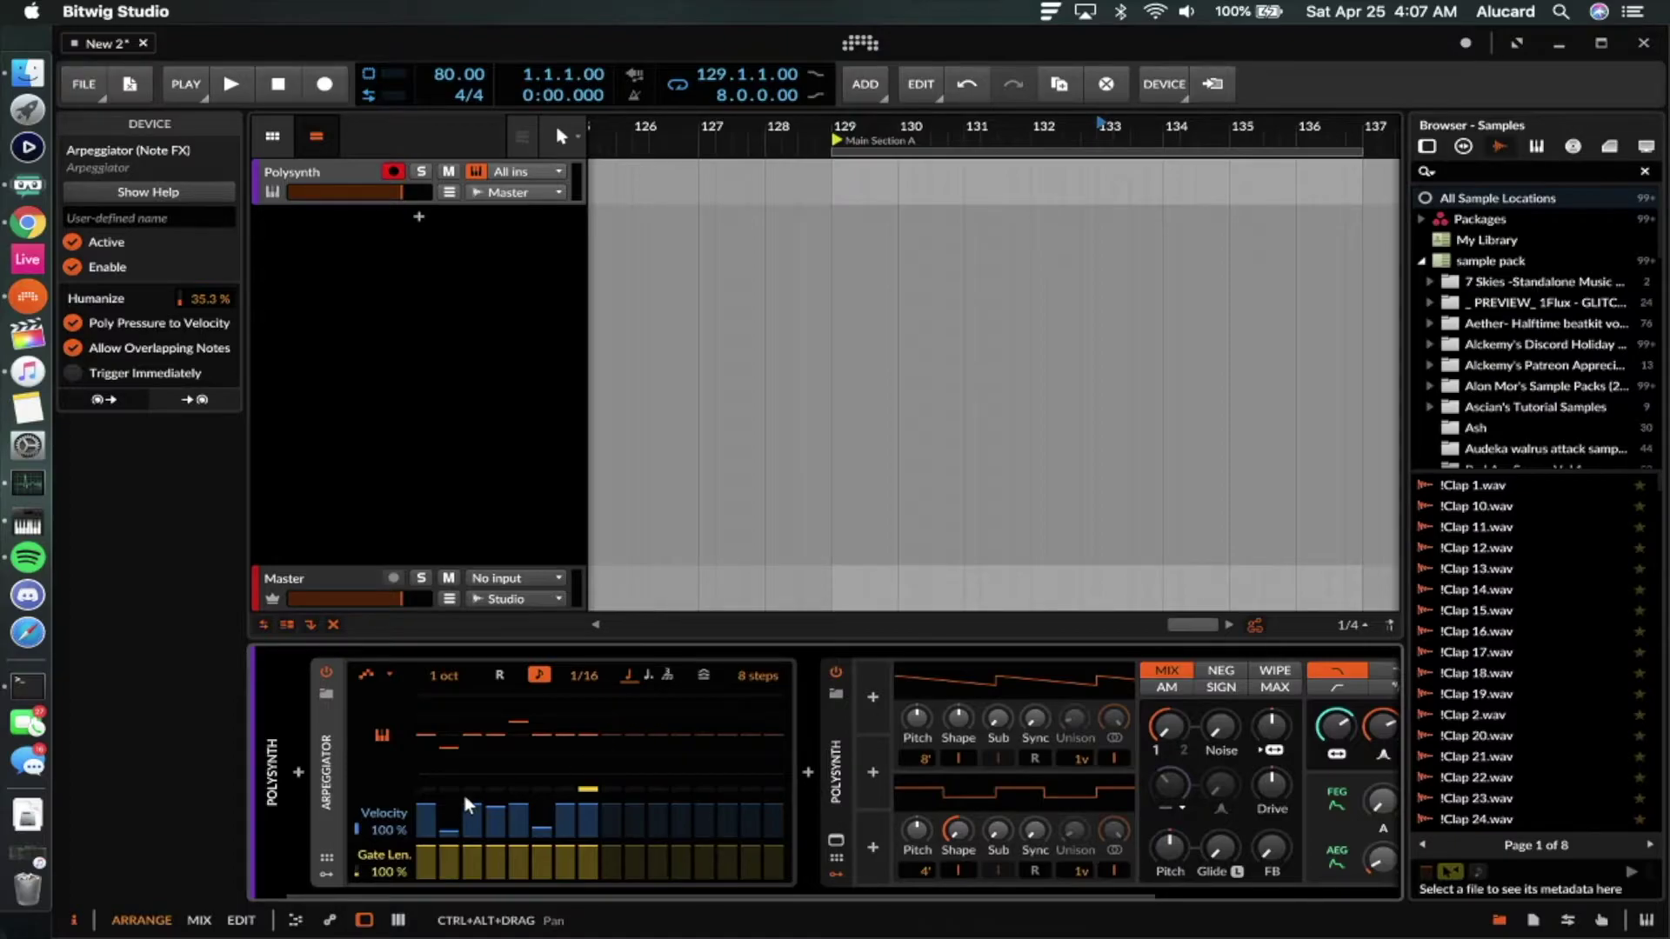
left_click_drag(746, 674, 485, 744)
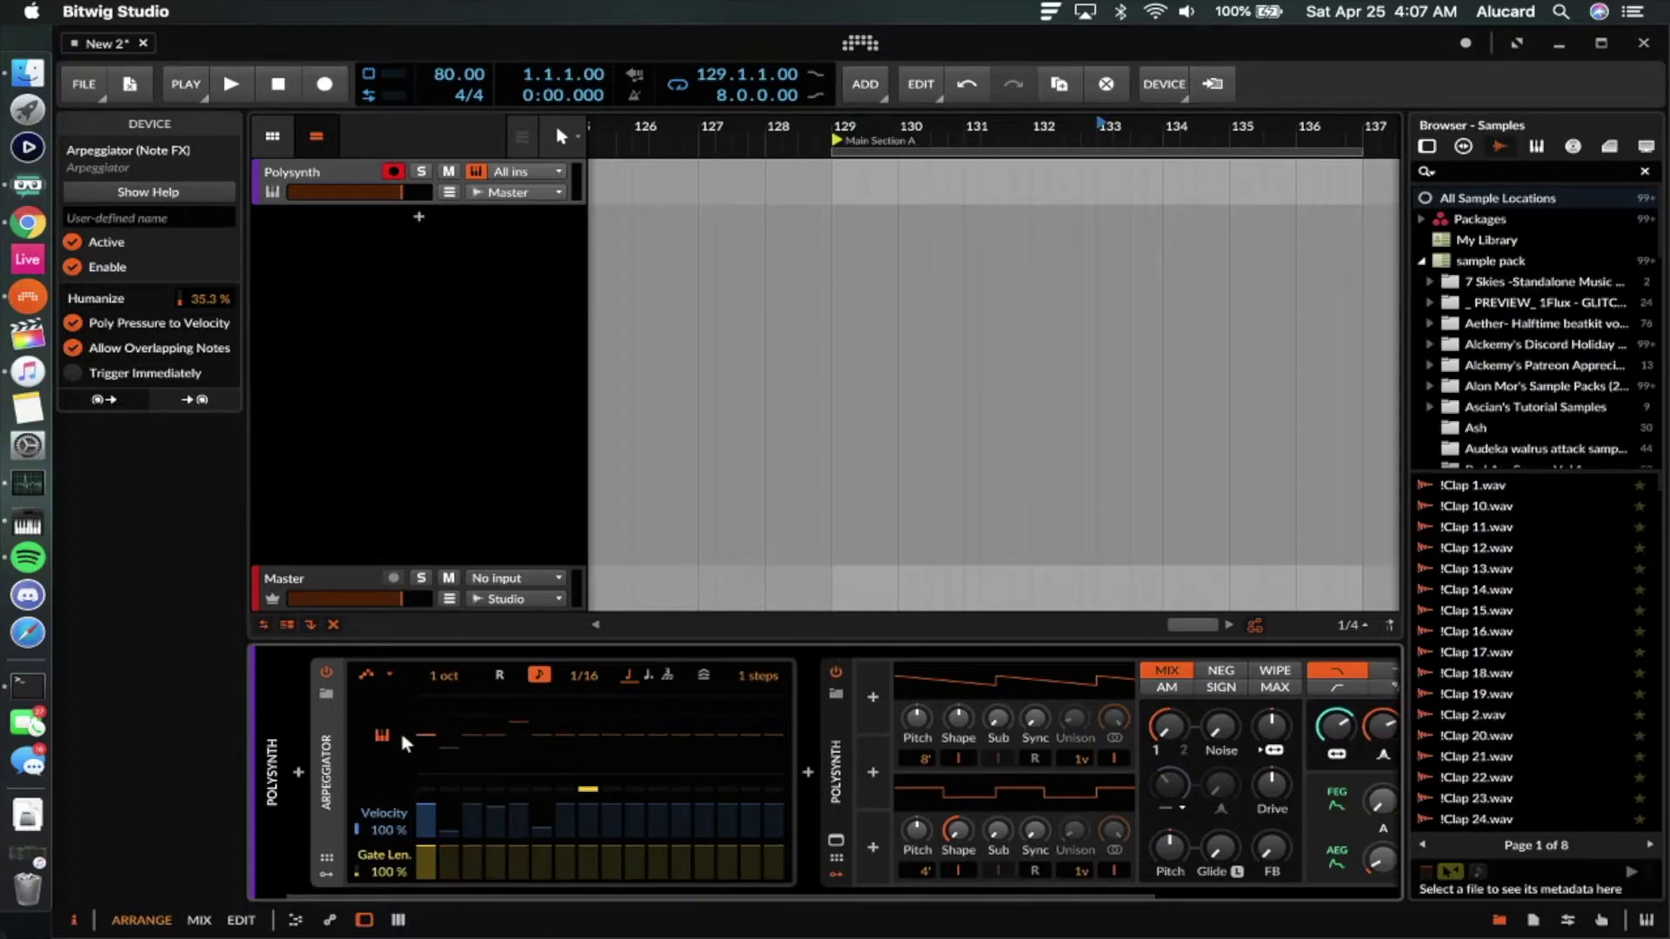
From the device browser, preview Channel Filter, Channel Map, then Diatonic Transposer ahead of Polysynth.
double_click(320, 713)
left_click(1264, 310)
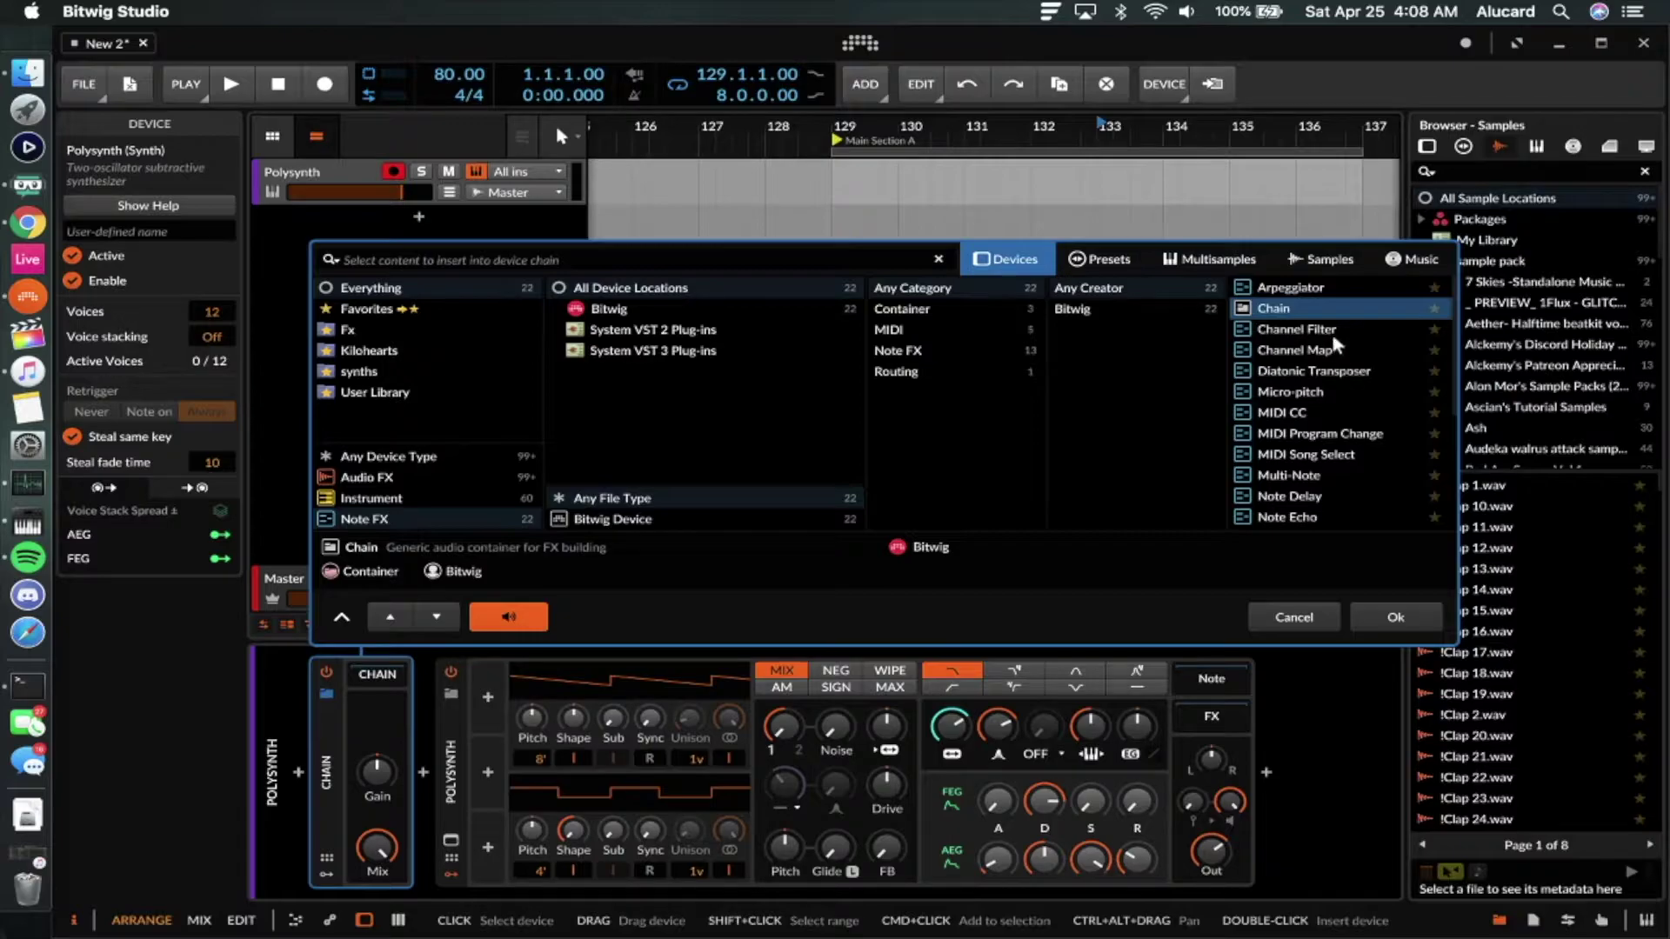
left_click(1307, 330)
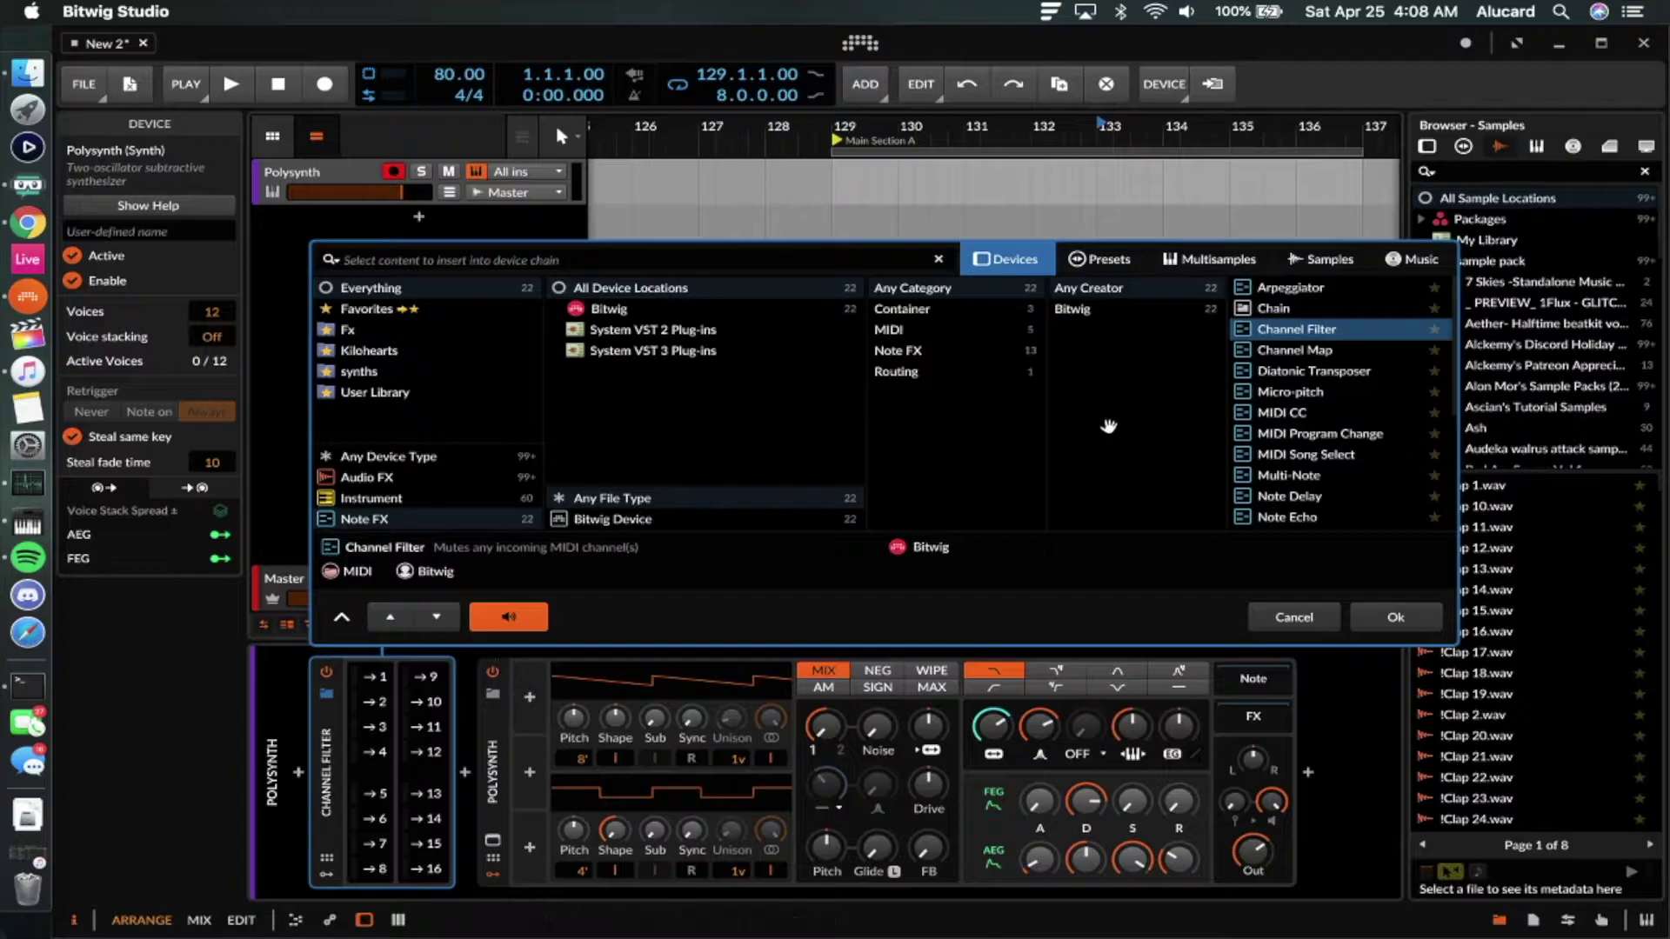
key("Down")
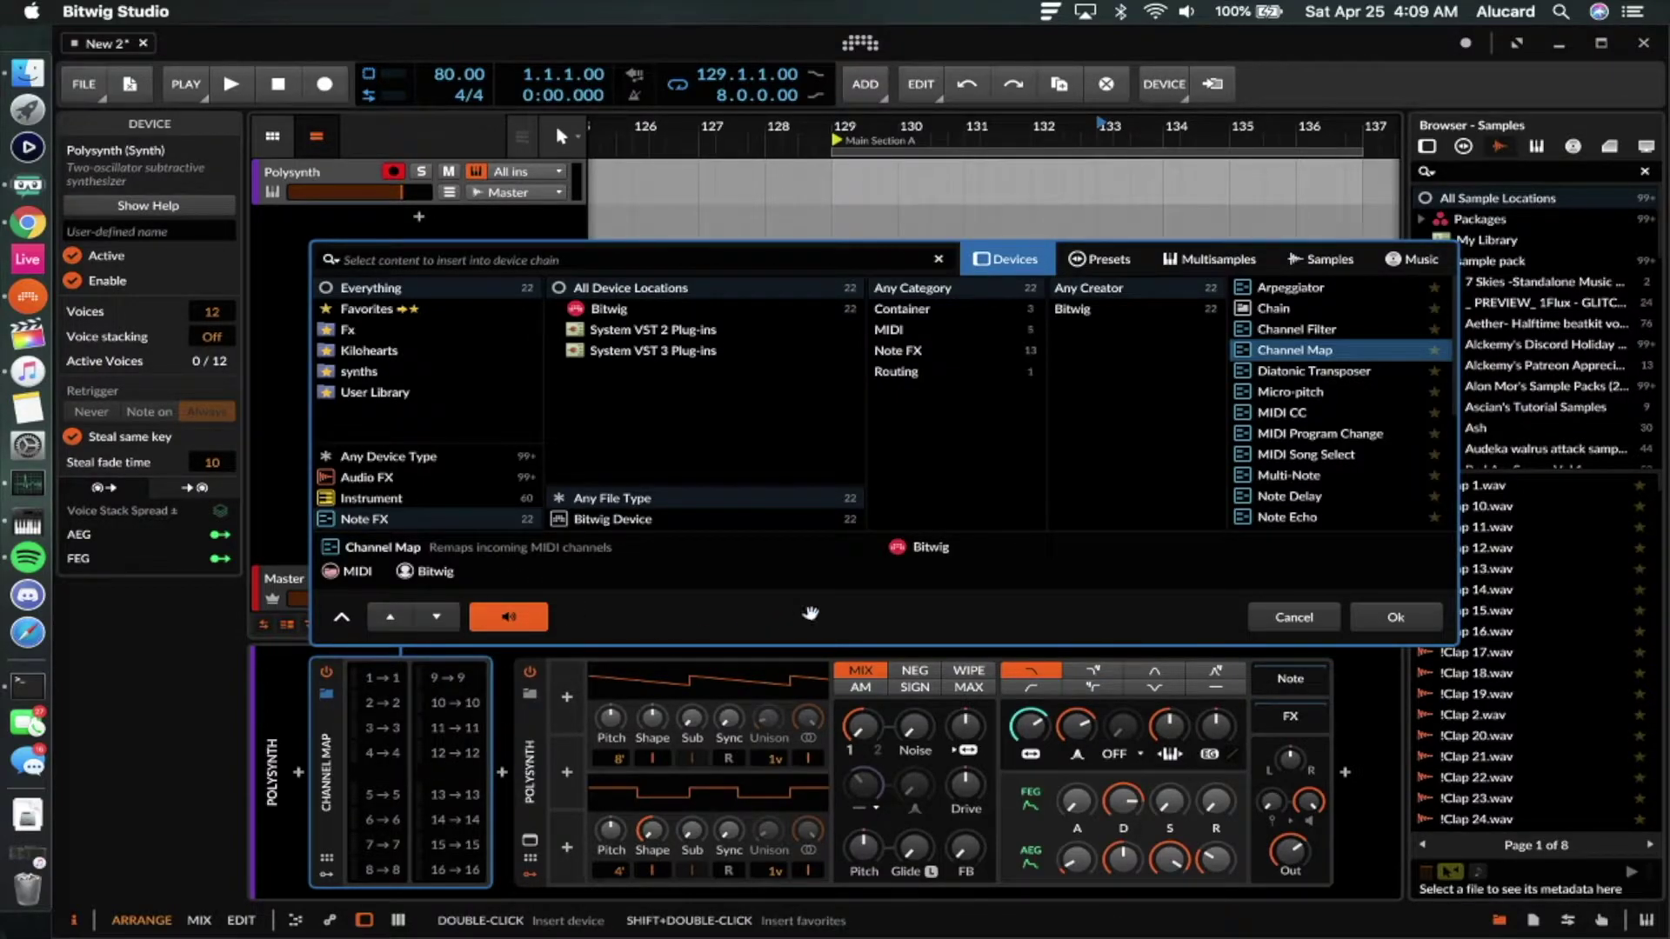
key("Down")
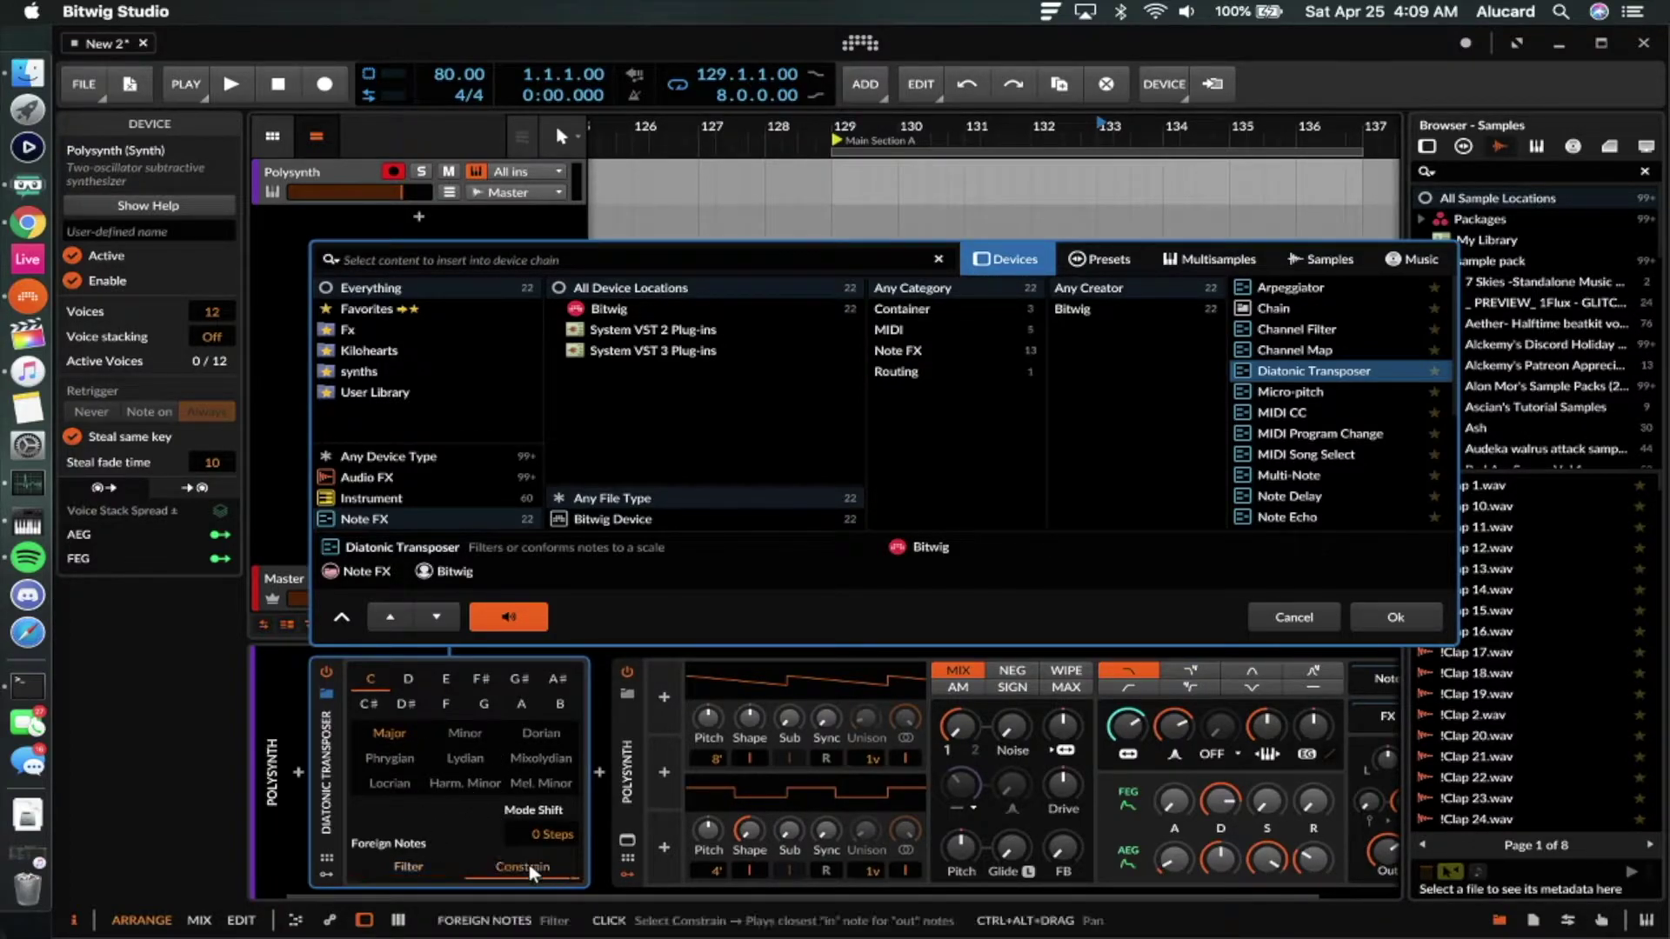
Set the Diatonic Transposer to key F with foreign notes on Constrain, then preview Micro-pitch.
left_click(435, 857)
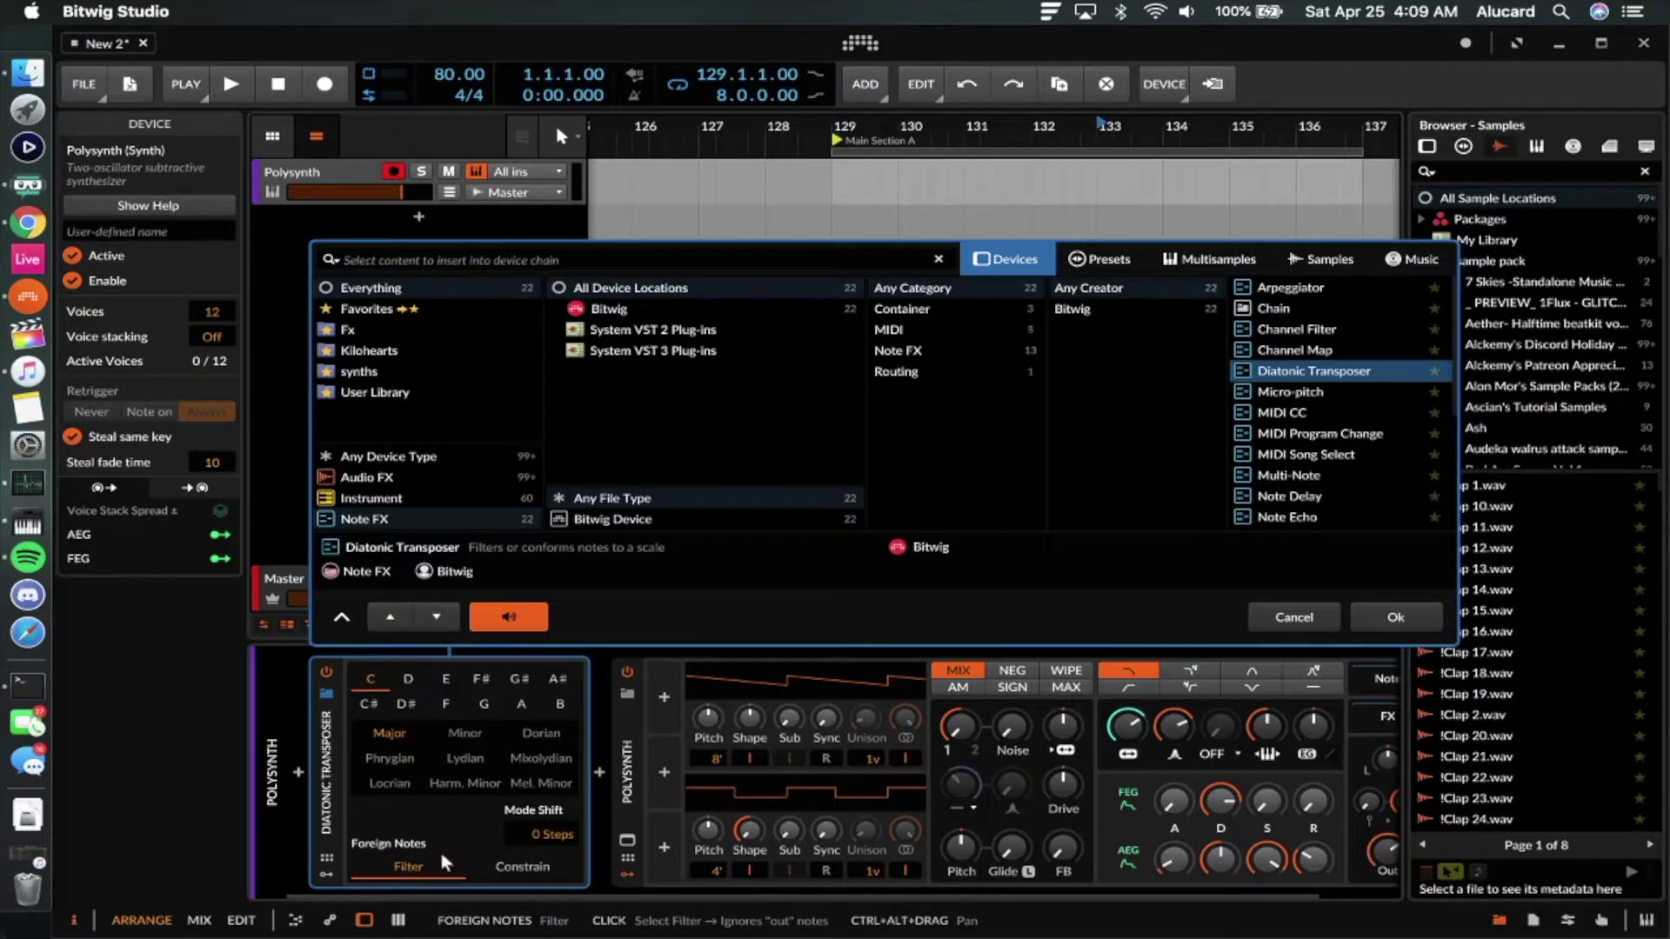
left_click(511, 870)
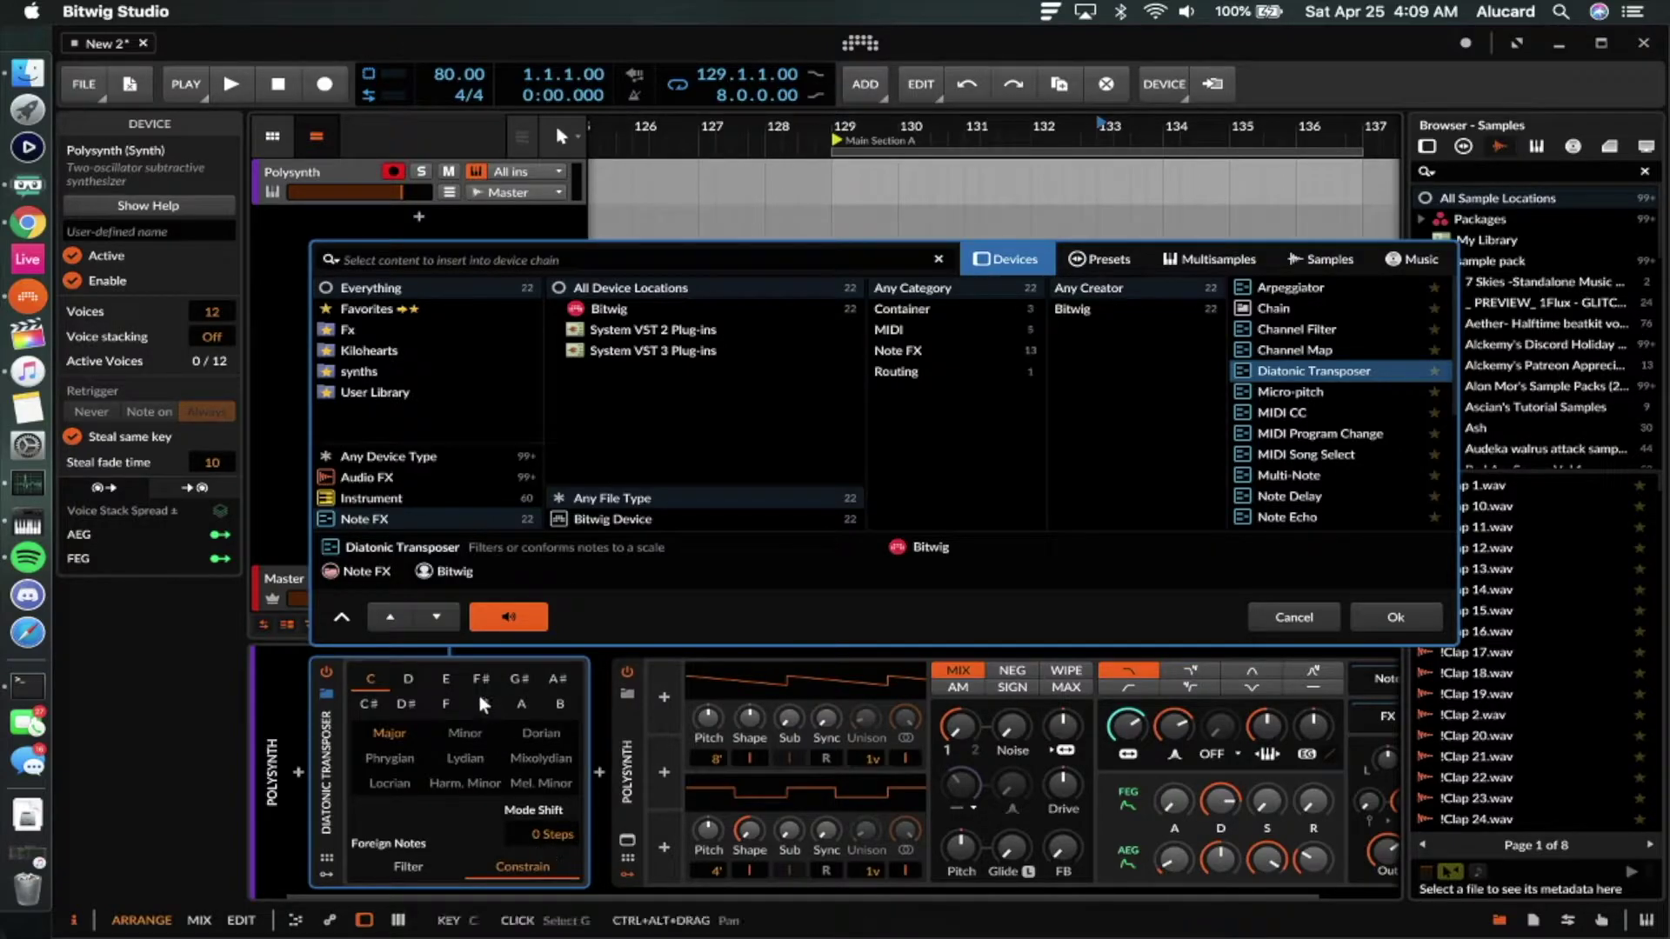
left_click(445, 703)
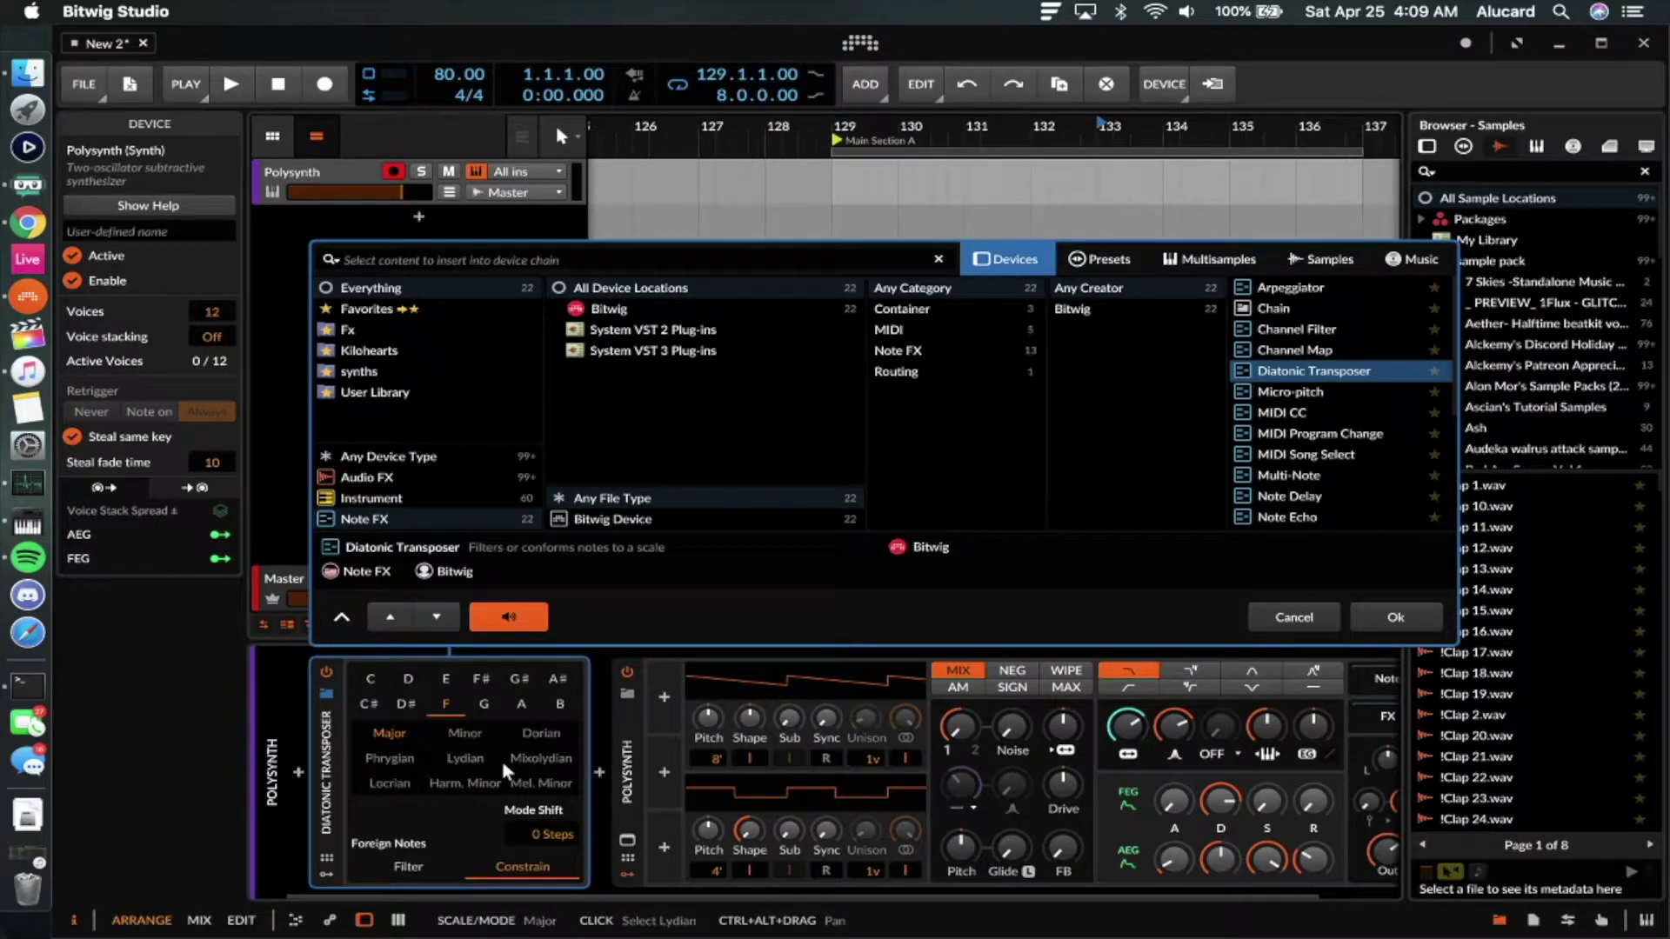
key("Down")
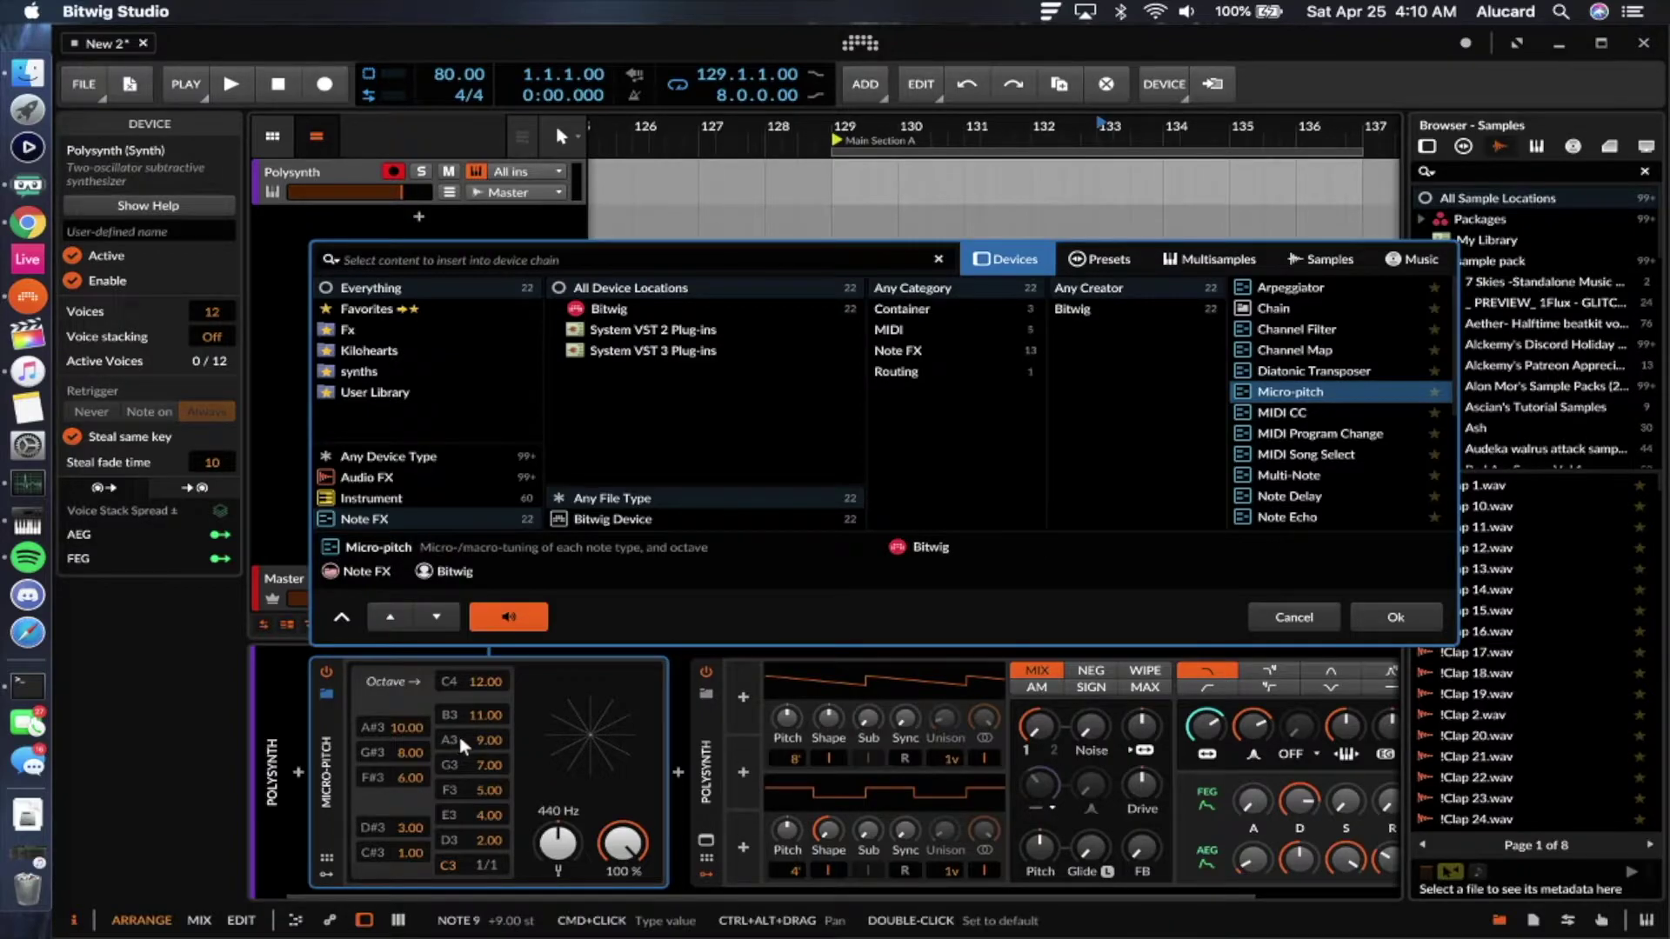
left_click(327, 673)
left_click(327, 673)
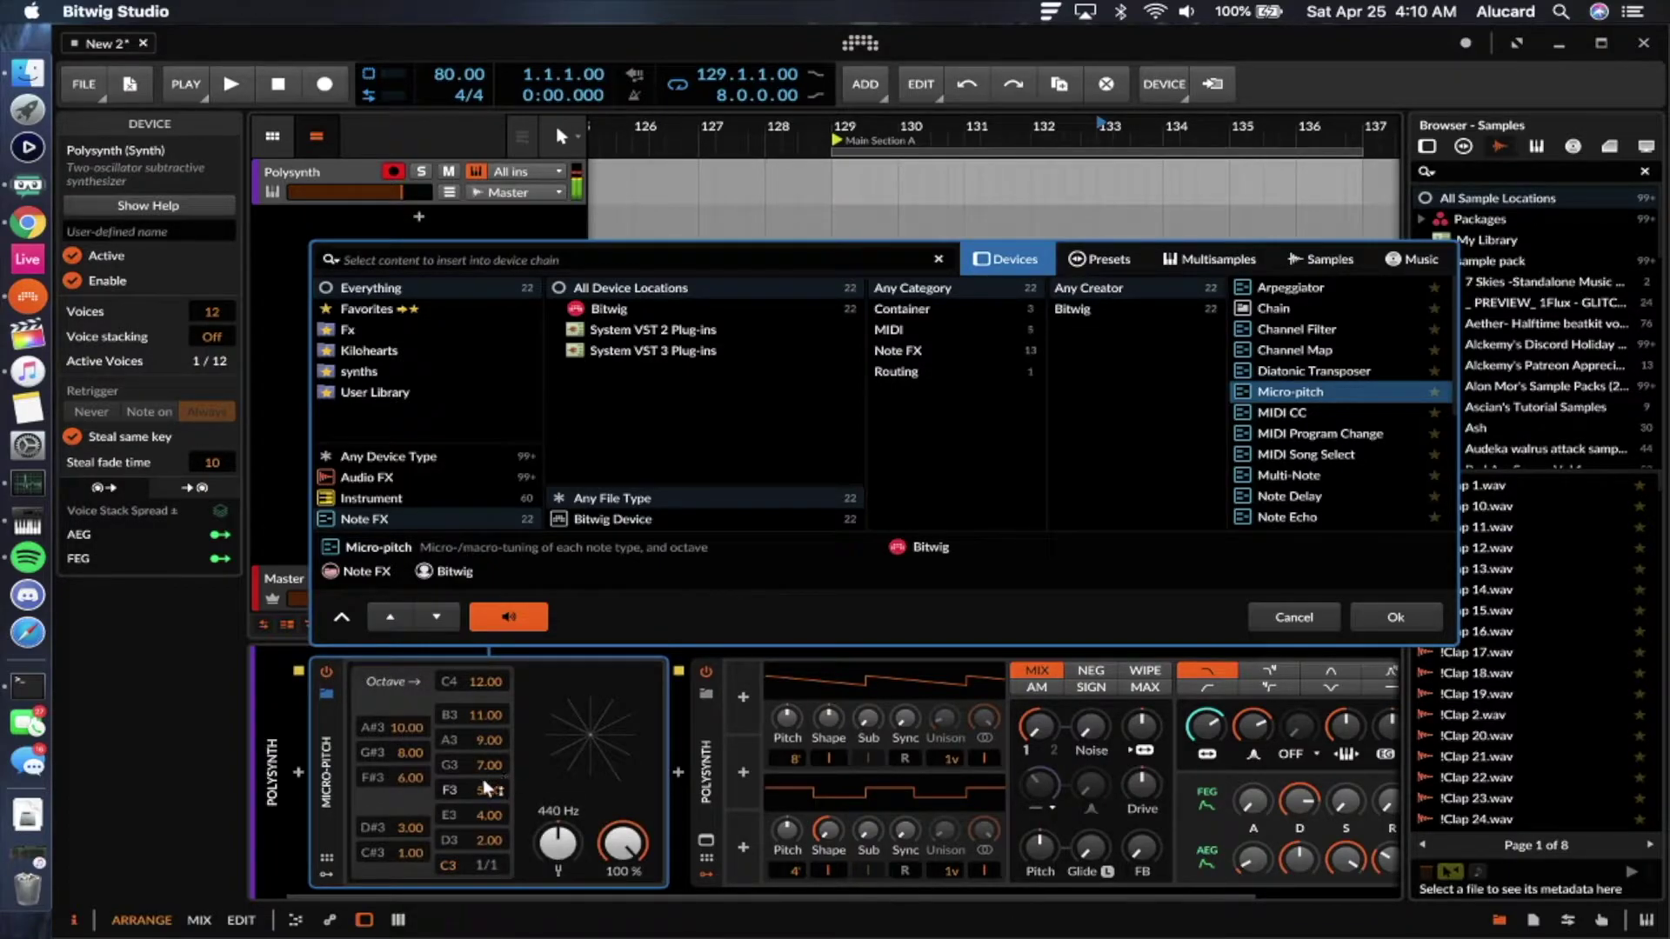
mouse_move(499, 788)
left_mouse_down()
mouse_move(469, 811)
mouse_move(497, 779)
left_mouse_up()
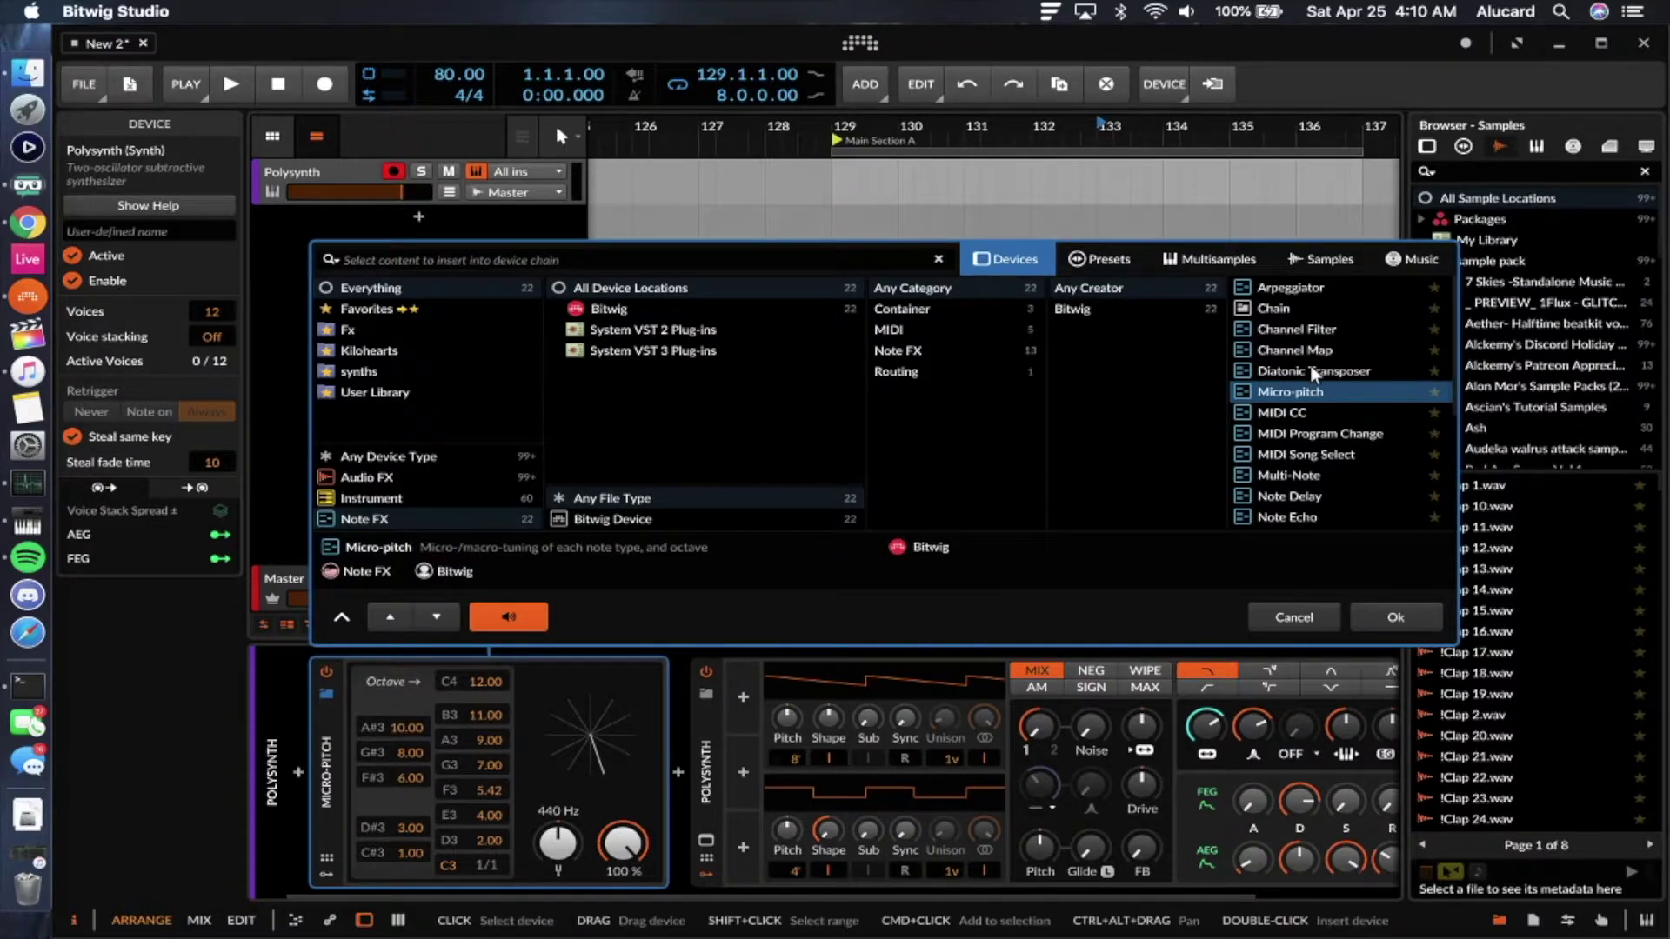
left_click(1111, 261)
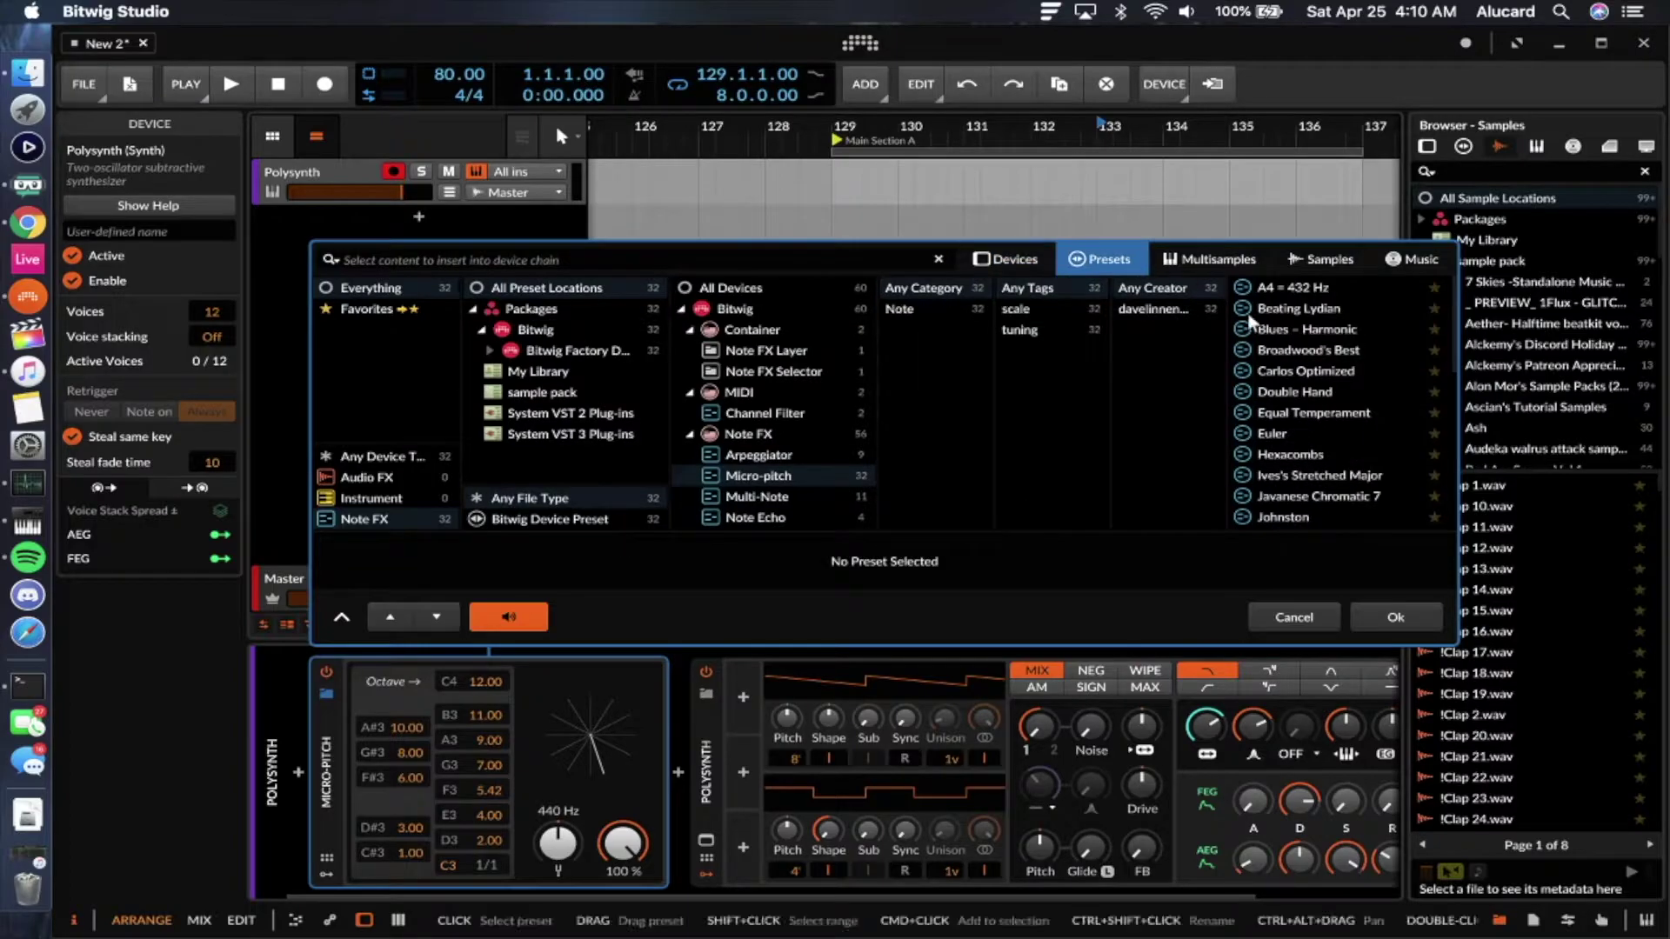
scroll(1276, 475, "down", 7)
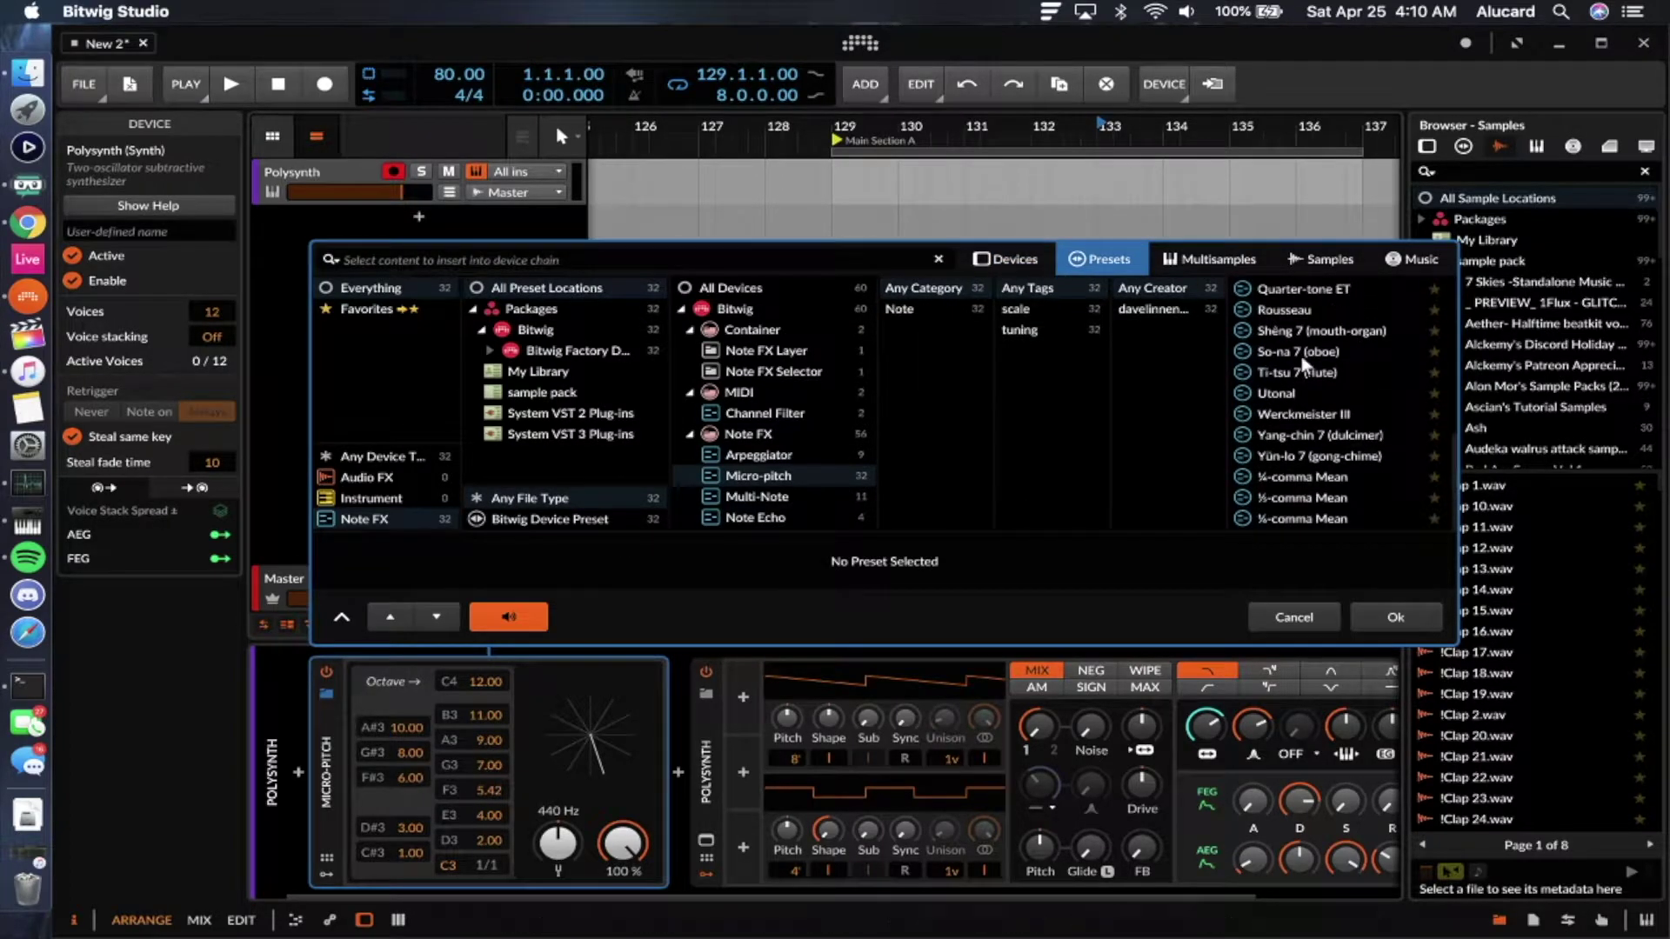
scroll(1288, 374, "up", 8)
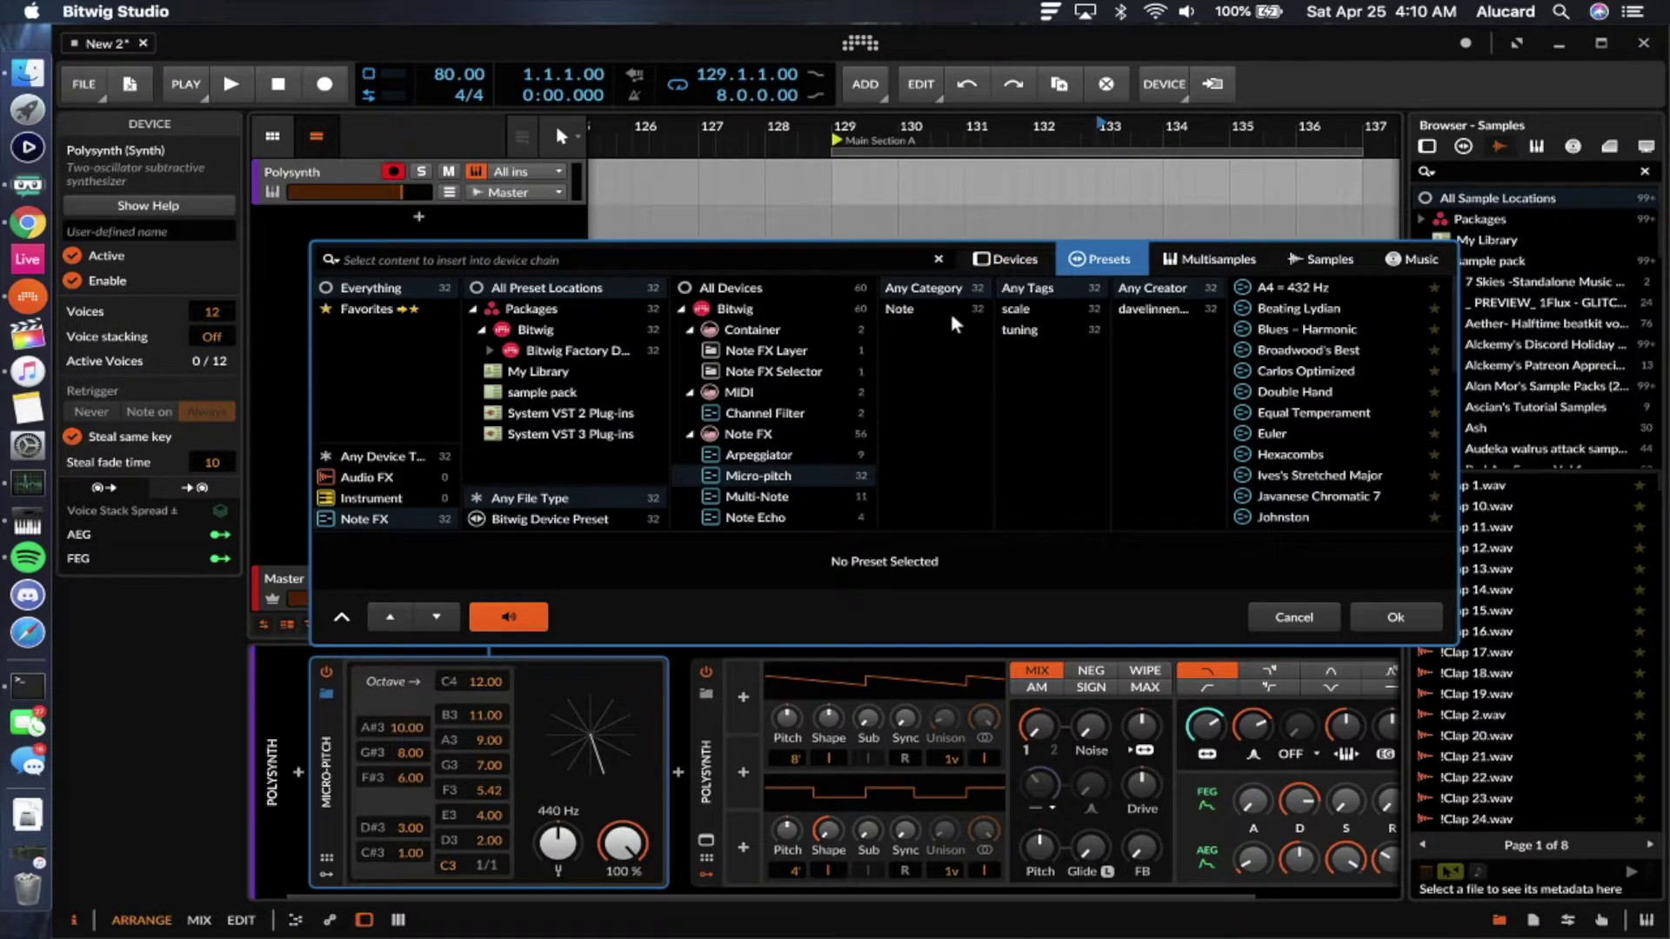
left_click(1009, 264)
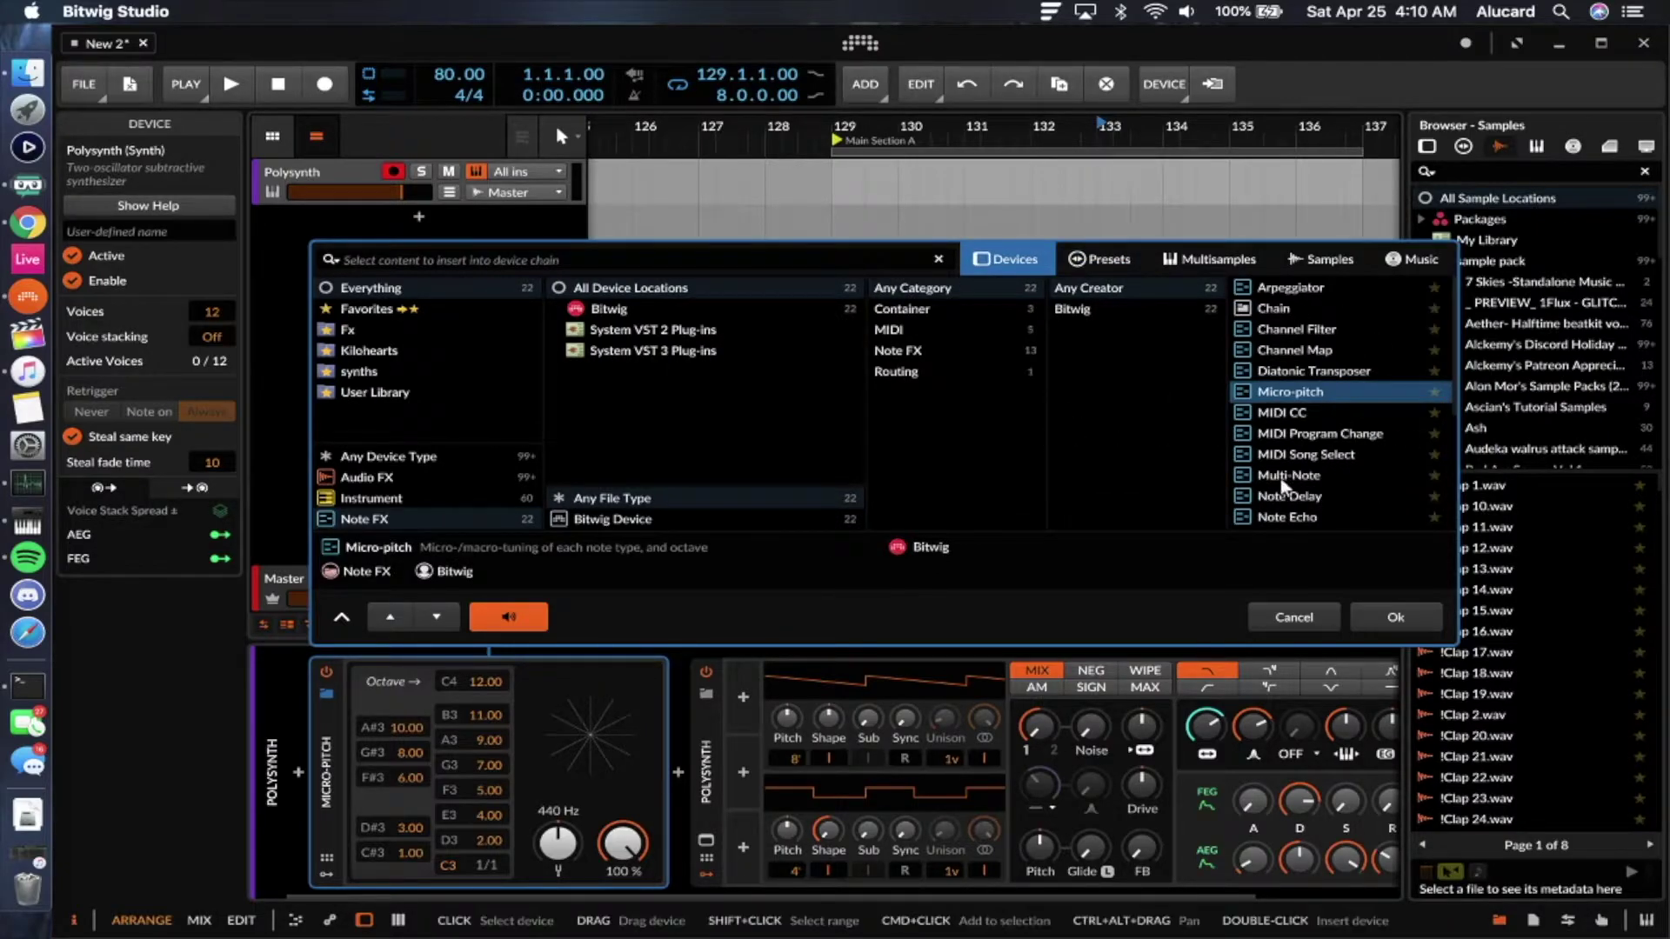
Preview MIDI CC before Polysynth and assign its fourth knob to CC 15.
left_click(1273, 413)
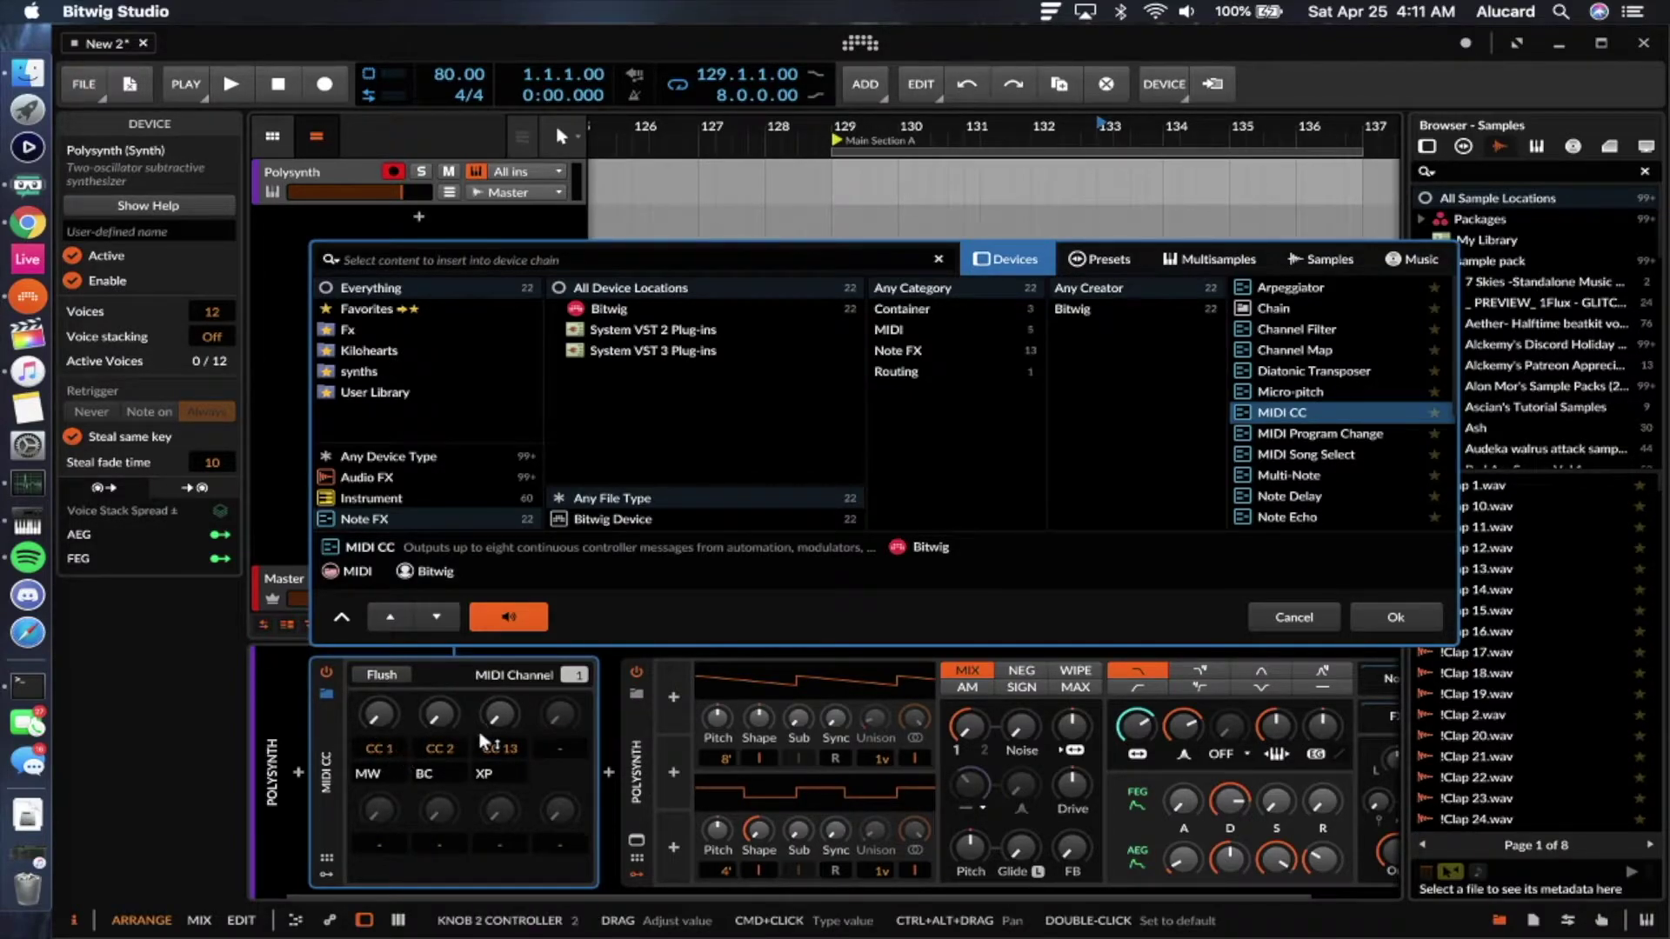
left_click_drag(388, 724, 388, 727)
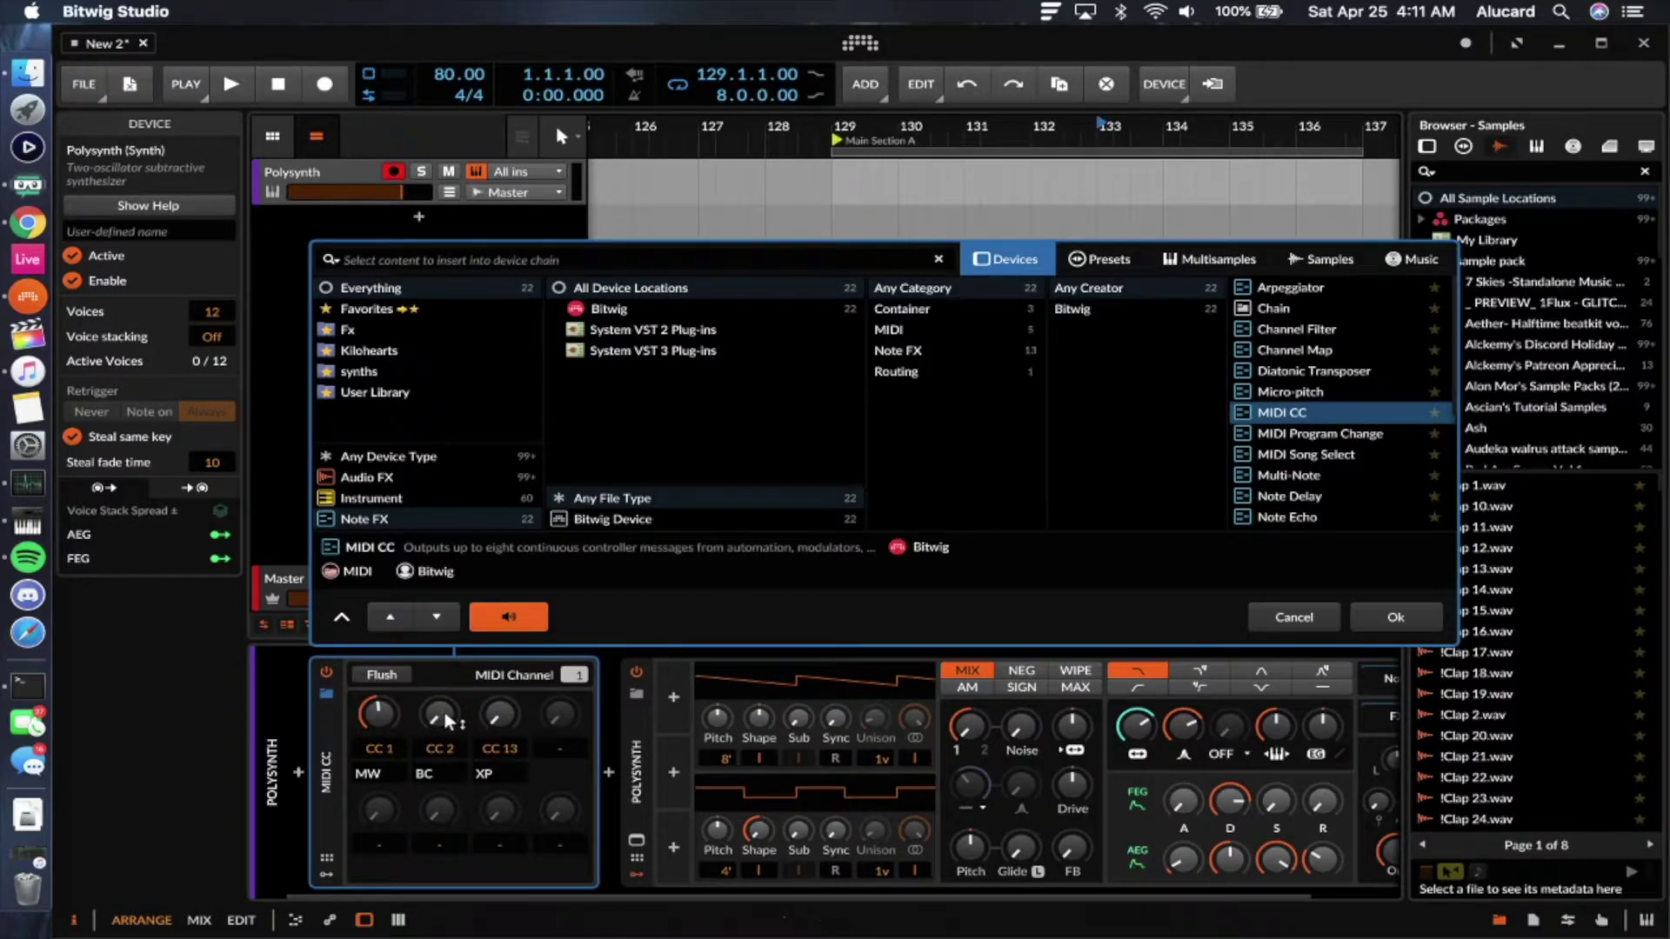
left_click_drag(554, 750, 561, 712)
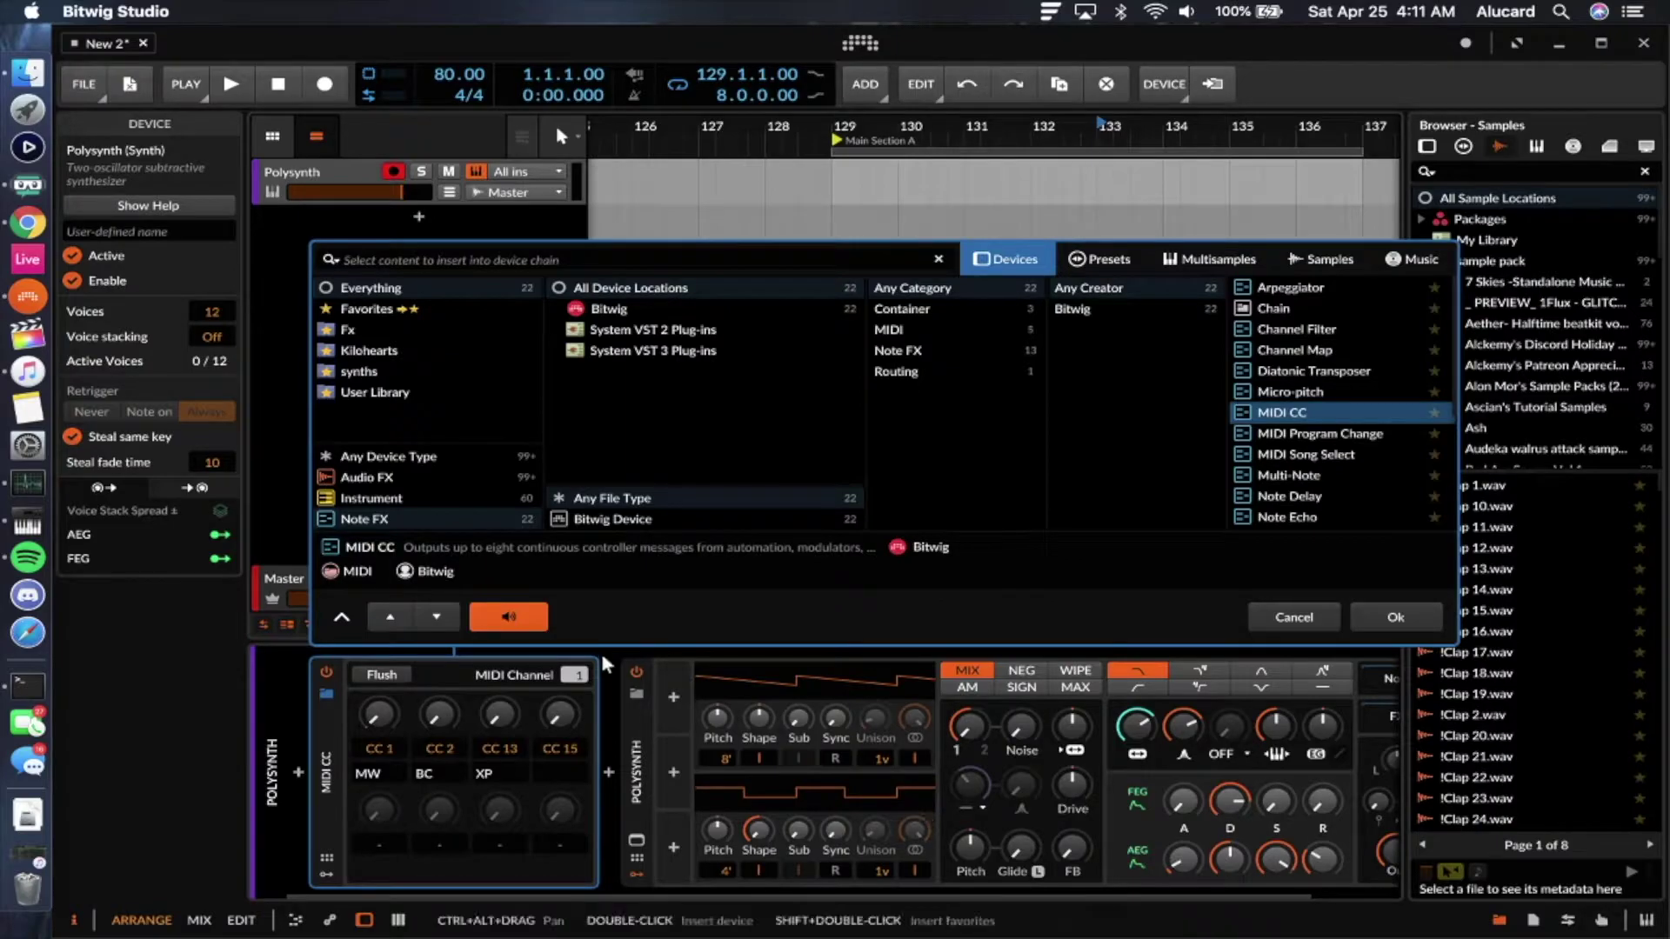
scroll(958, 682, "right", 2)
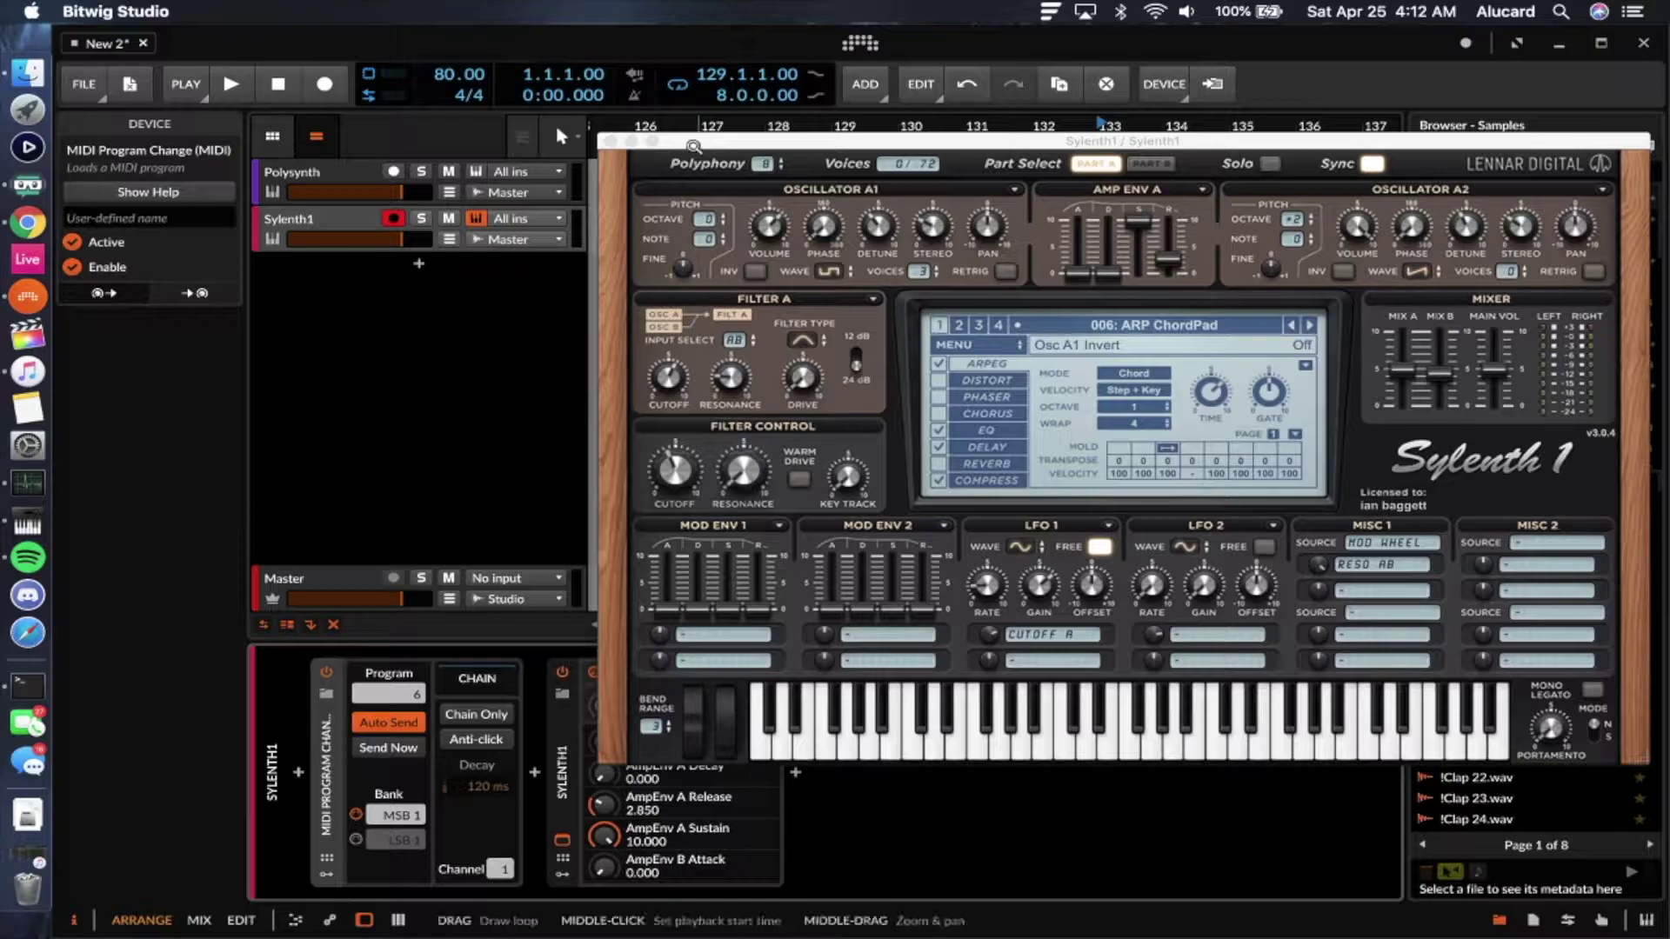
Move the Sylenth1 window aside, switch to program 9 ARP Gitano, and dismiss the modulator list unused.
left_click_drag(692, 151, 896, 154)
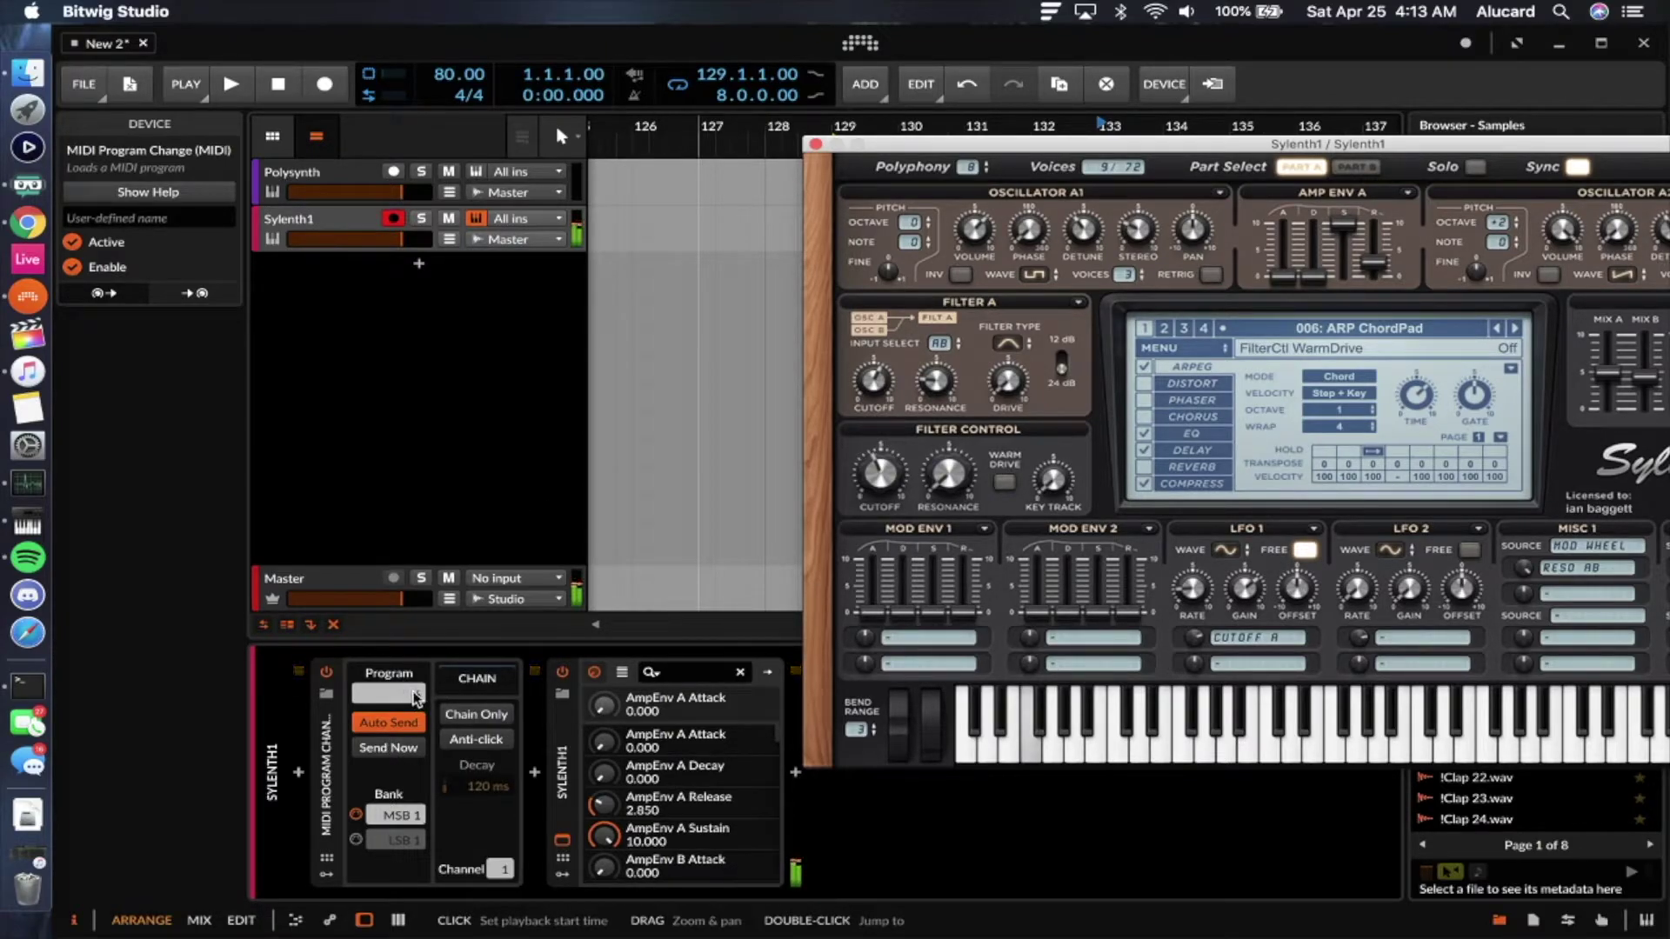
left_click_drag(418, 698, 417, 649)
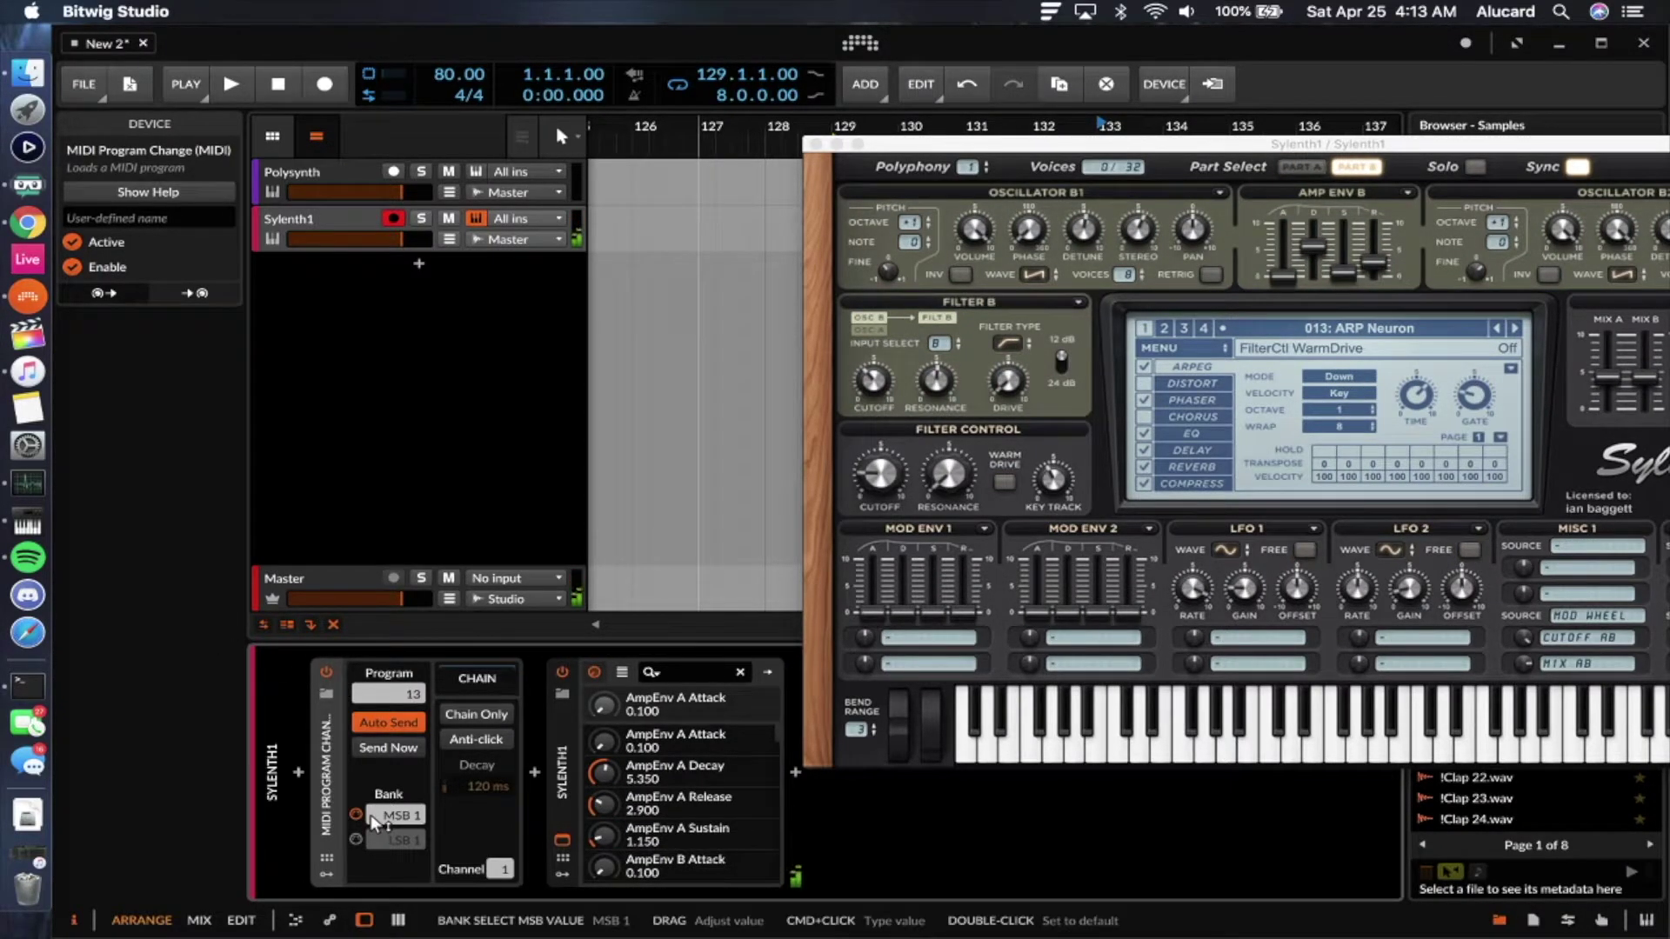
left_click(326, 871)
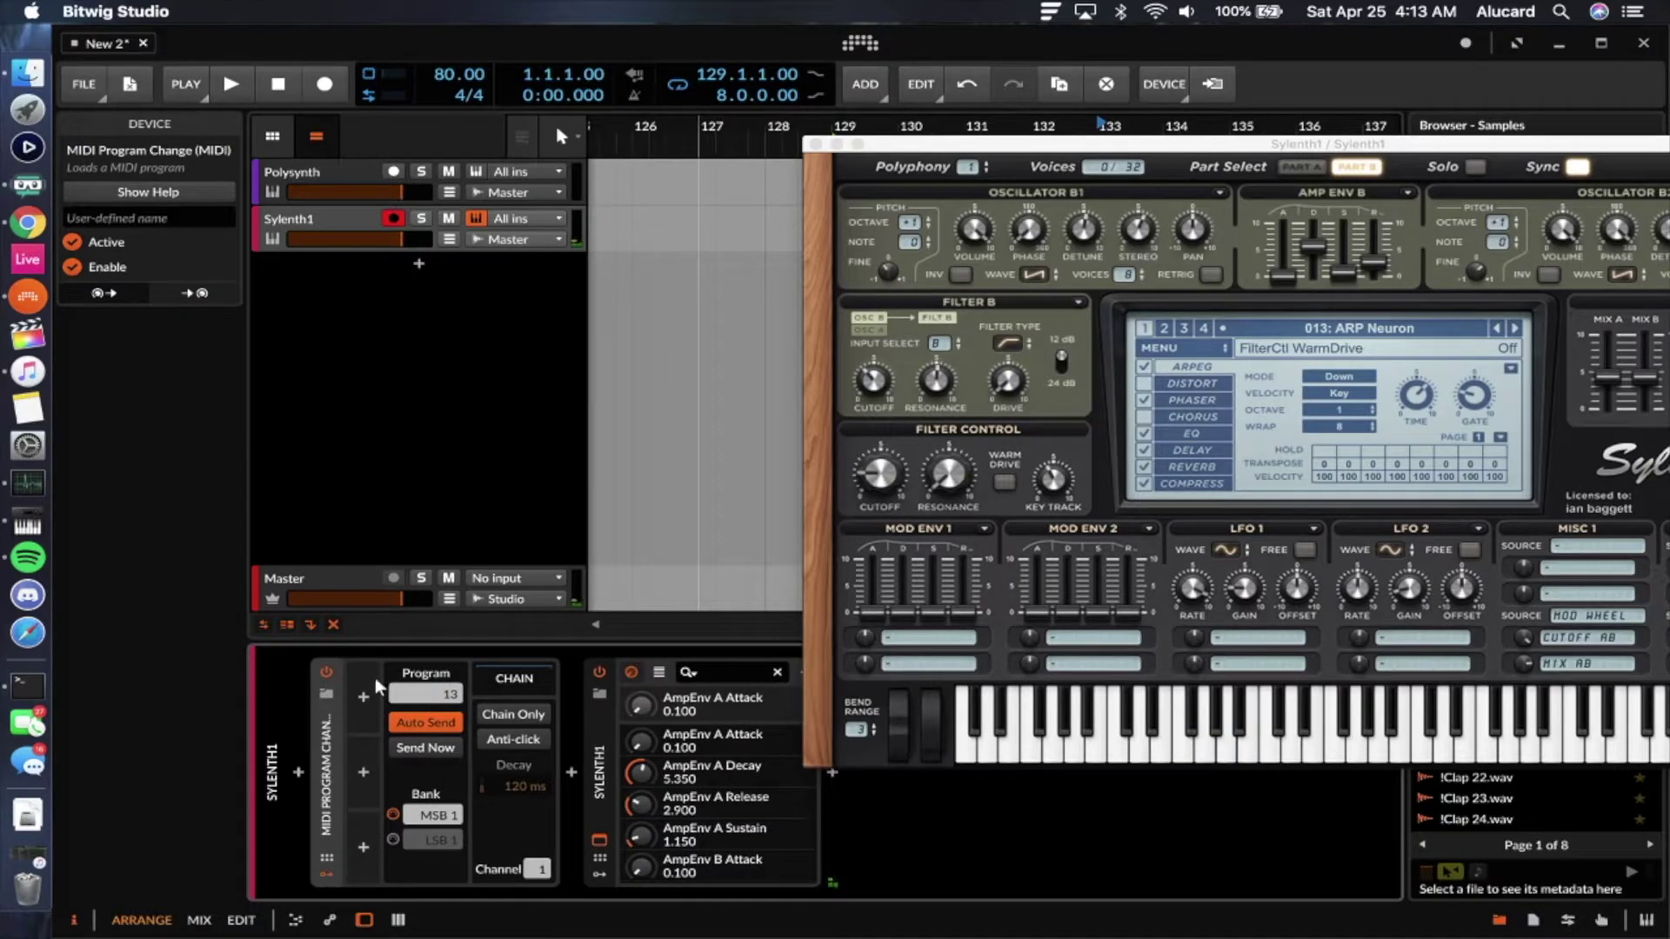
left_click(360, 684)
left_click(367, 696)
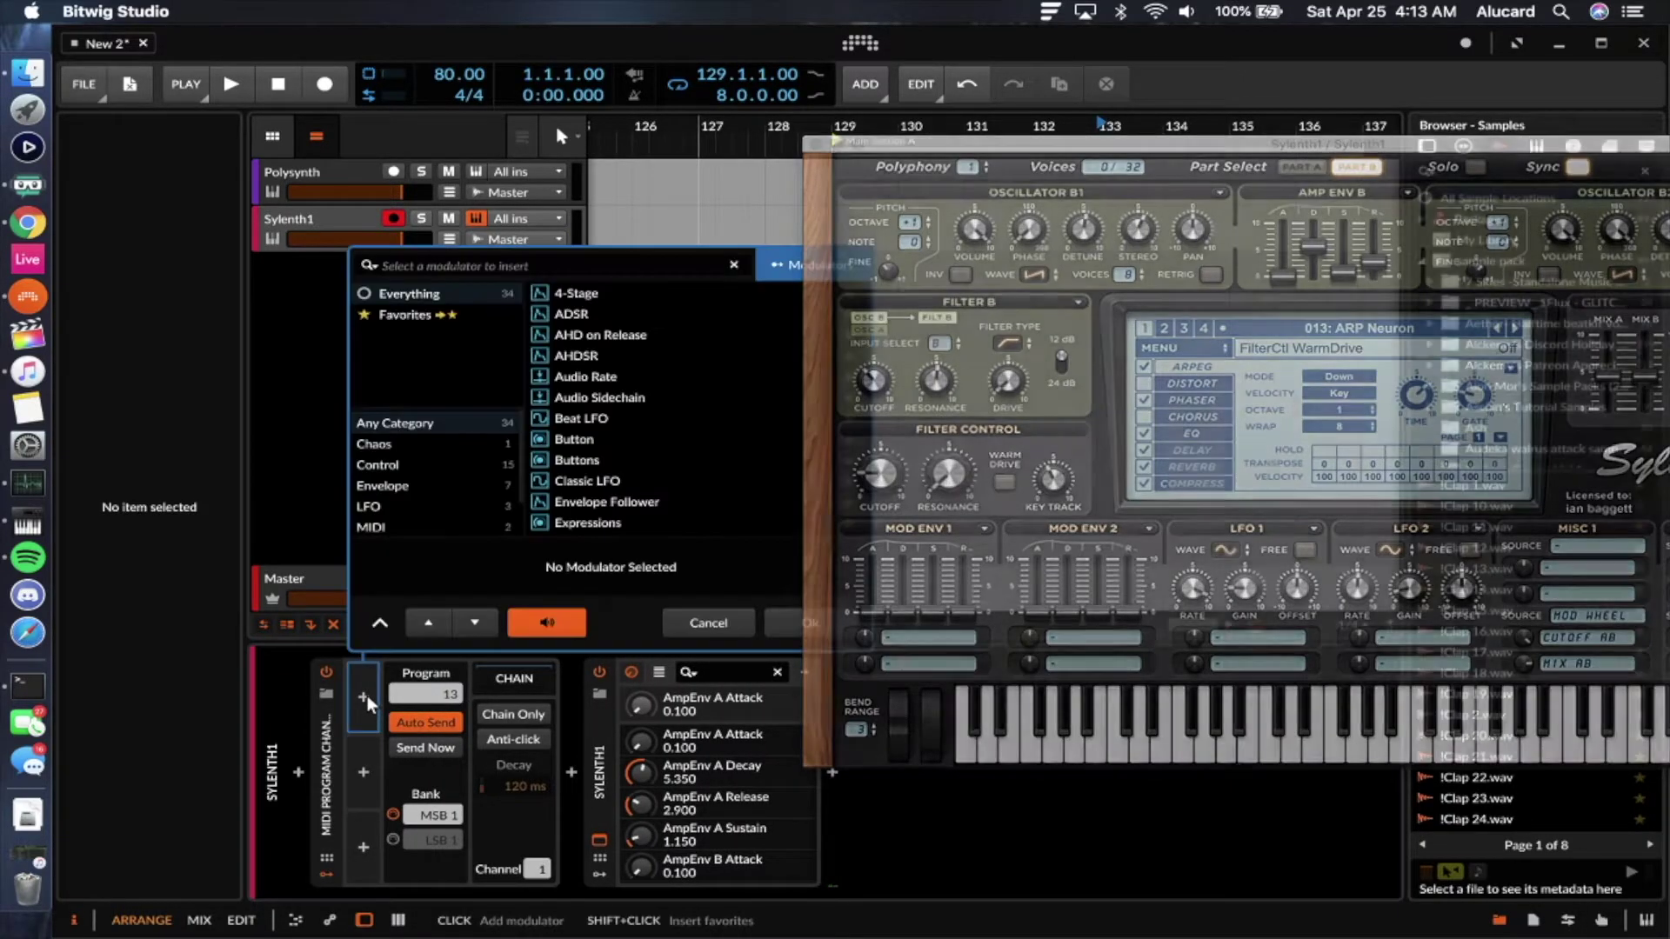
left_click(708, 623)
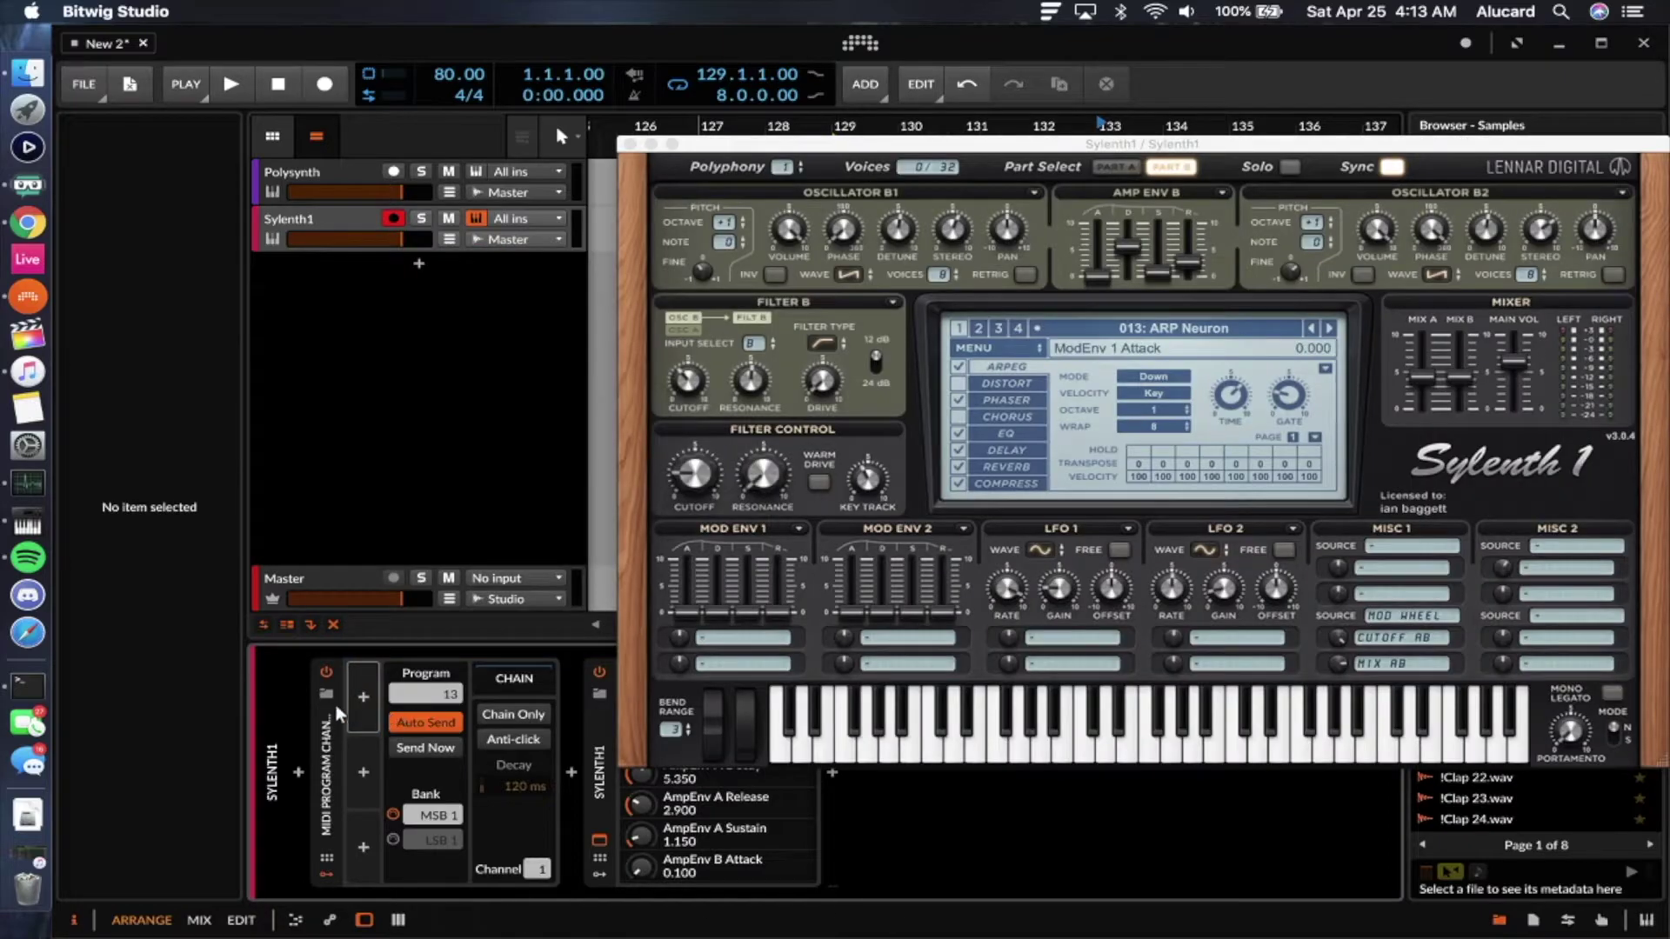
Move the Sylenth1 window away again and switch to the Polysynth track's device chain.
left_click(327, 738)
left_click_drag(696, 143, 748, 395)
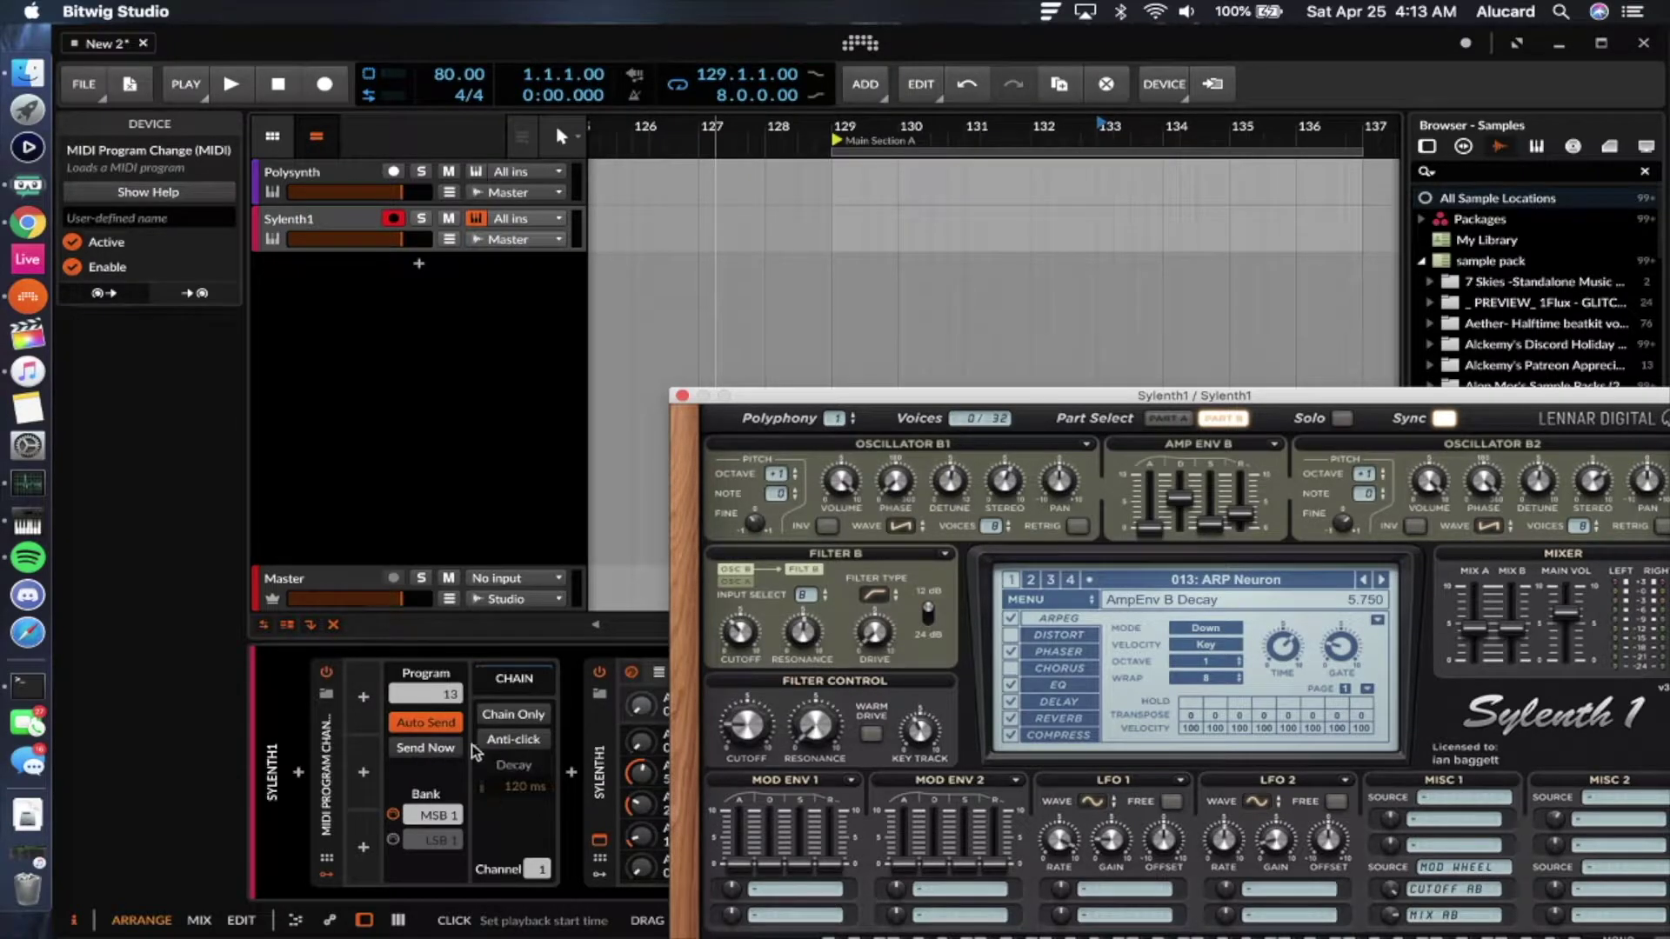
key("Up")
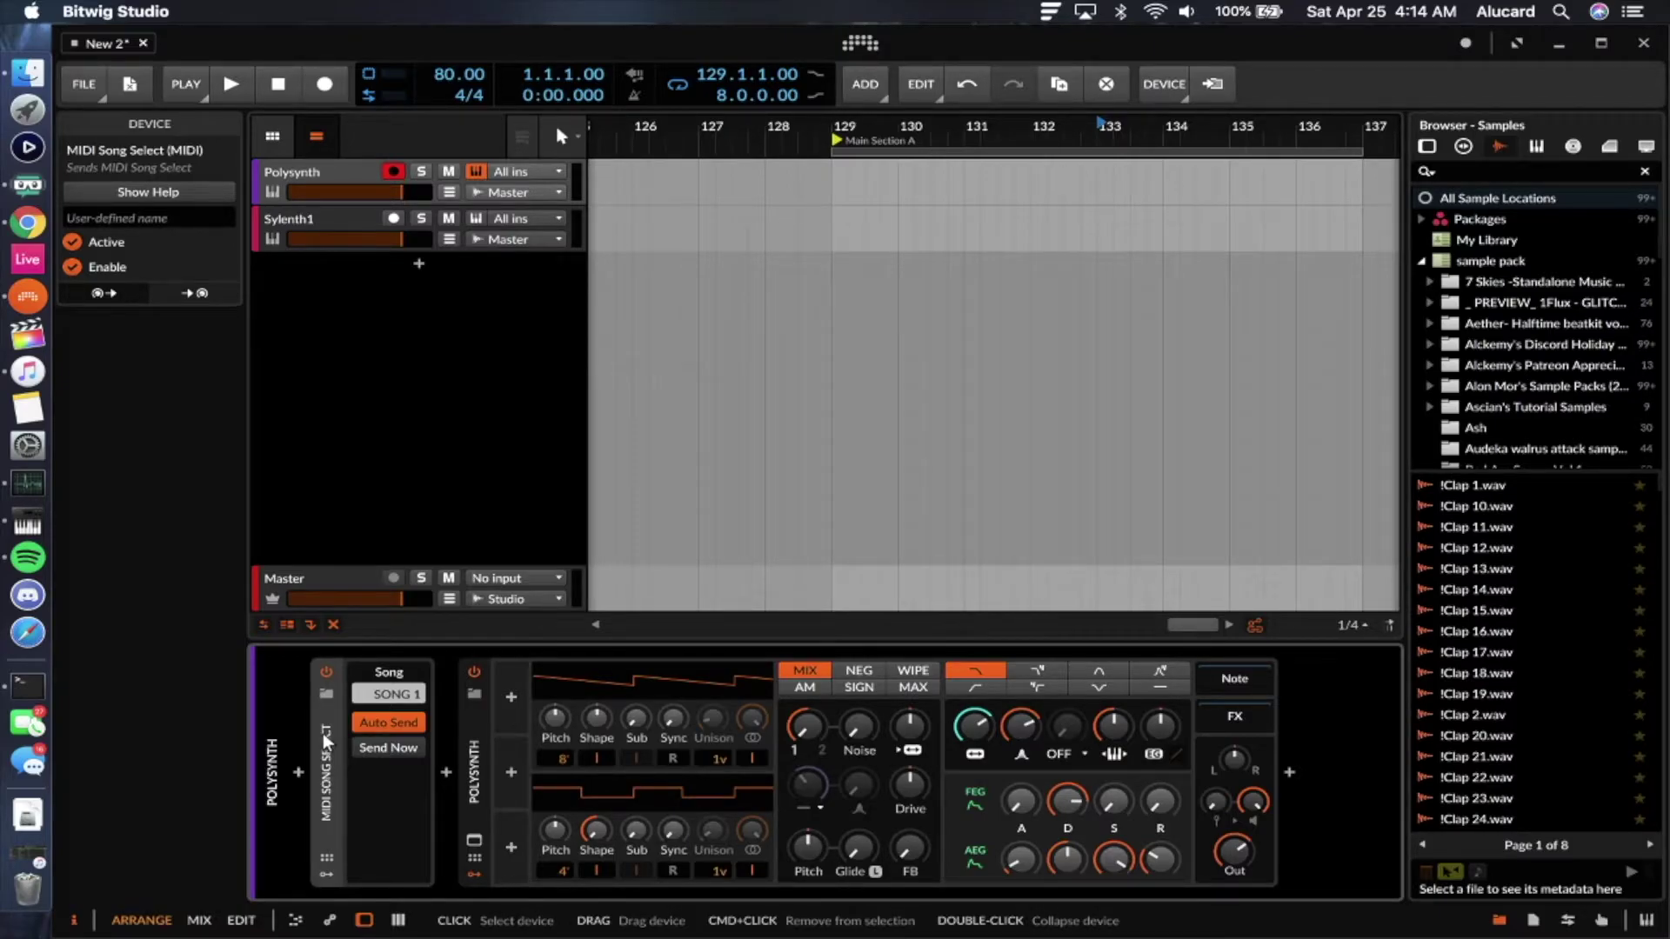
Read and close the MIDI Song Select help, then swap that device for Multi-Note.
left_click(124, 191)
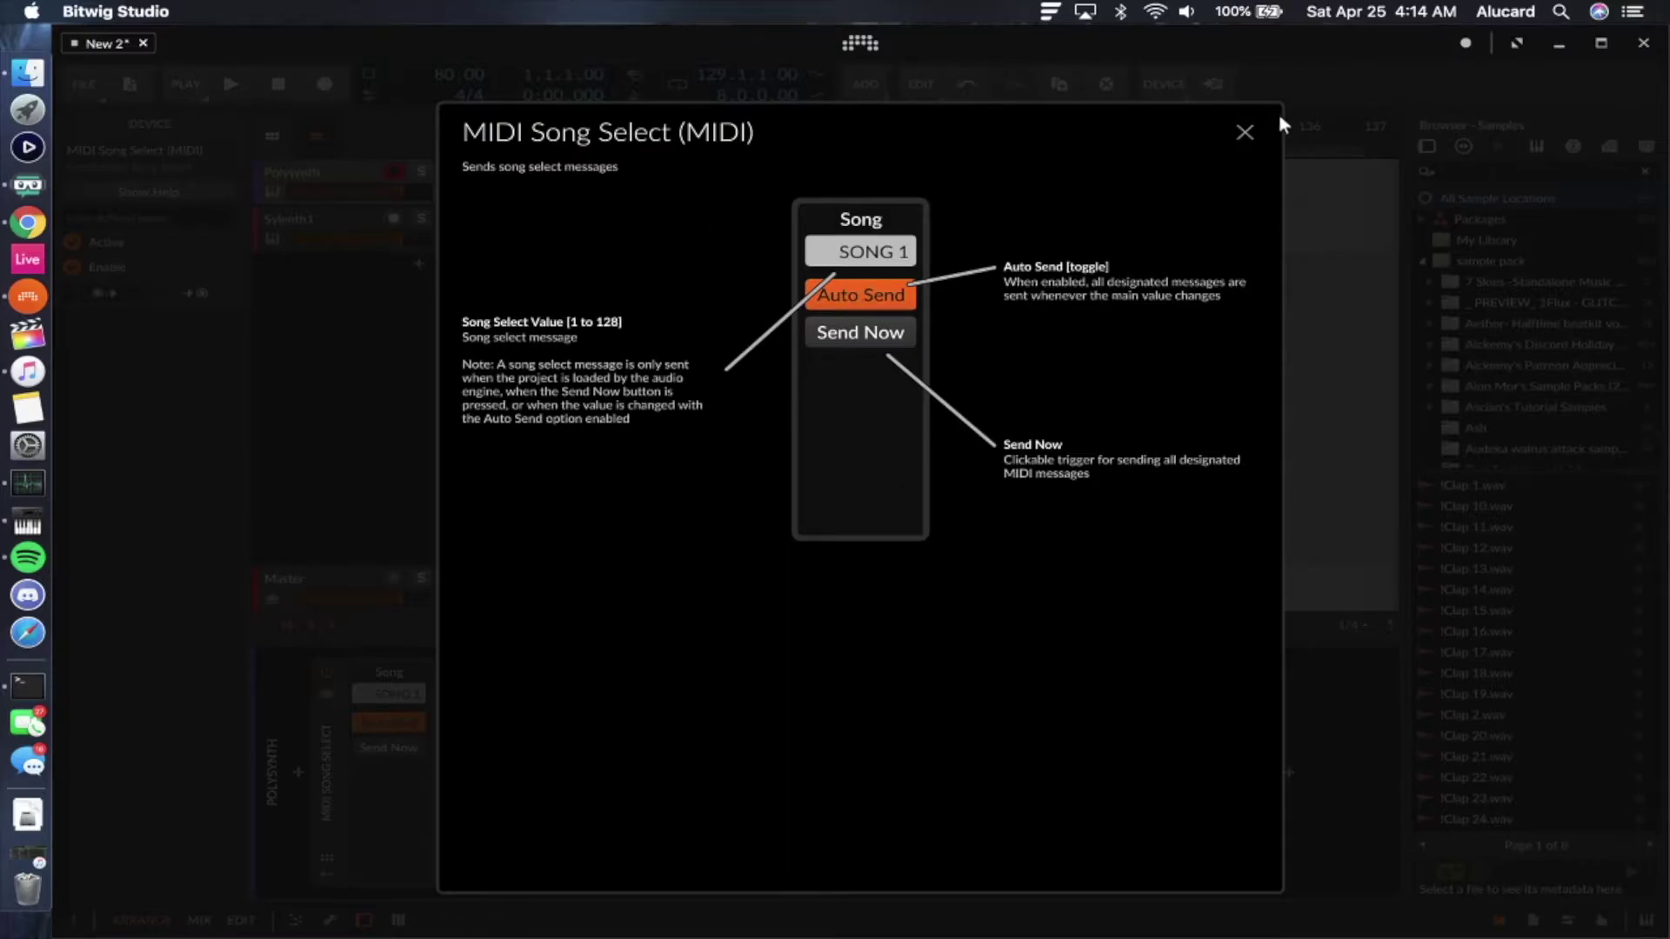
left_click(1249, 131)
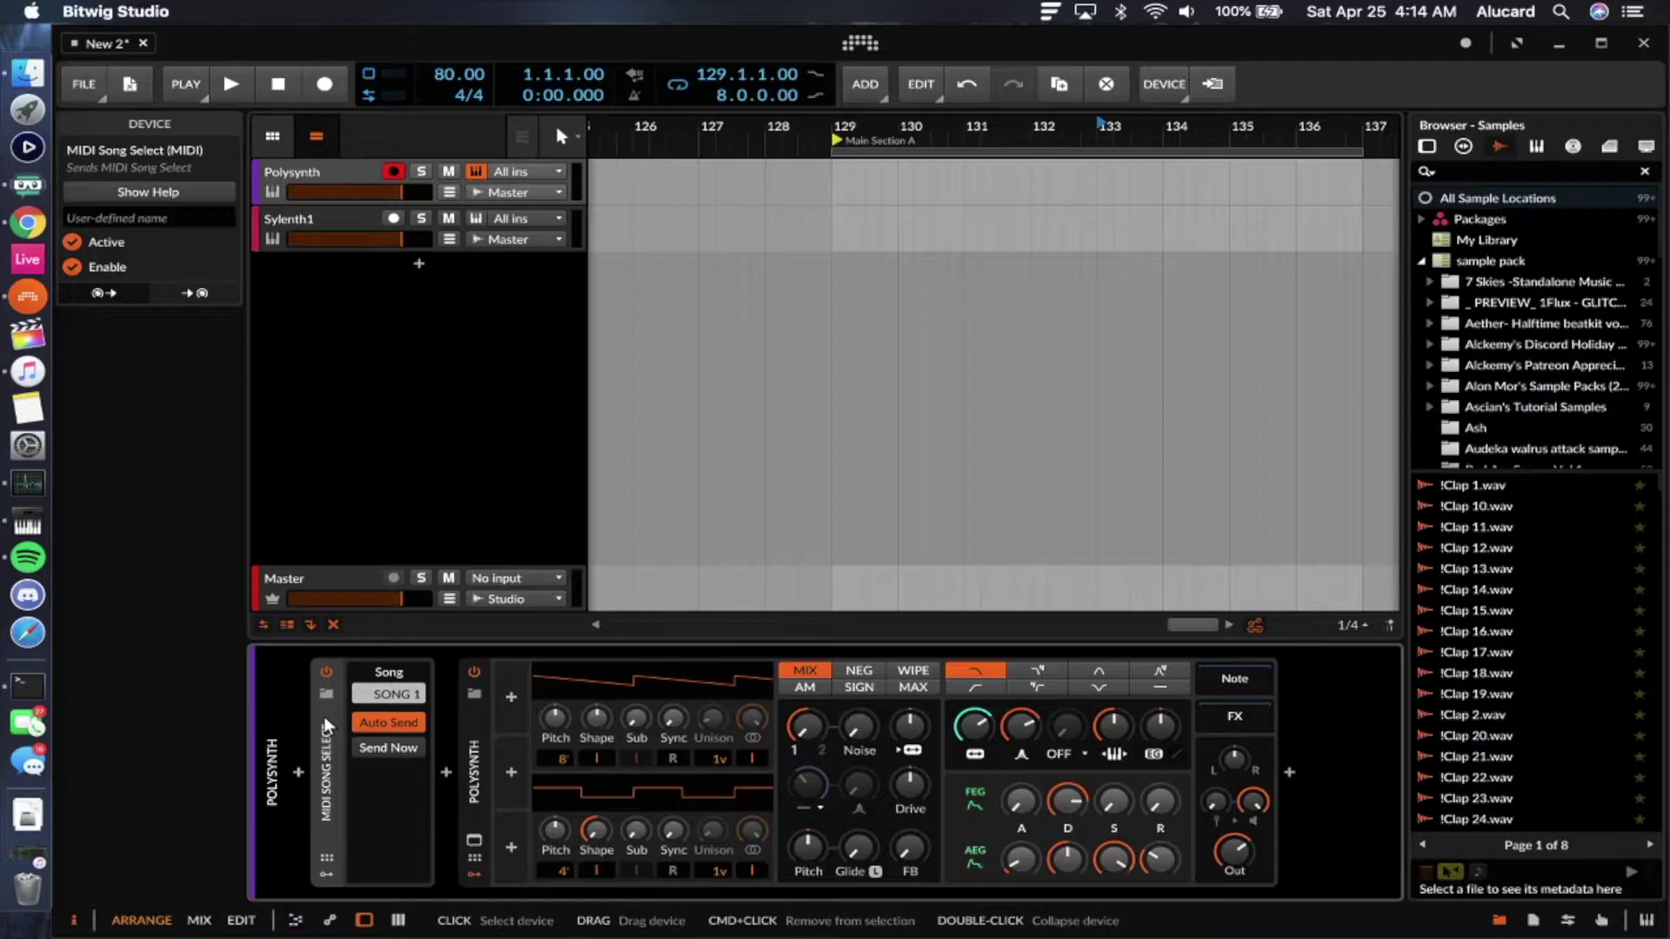
key("super+z")
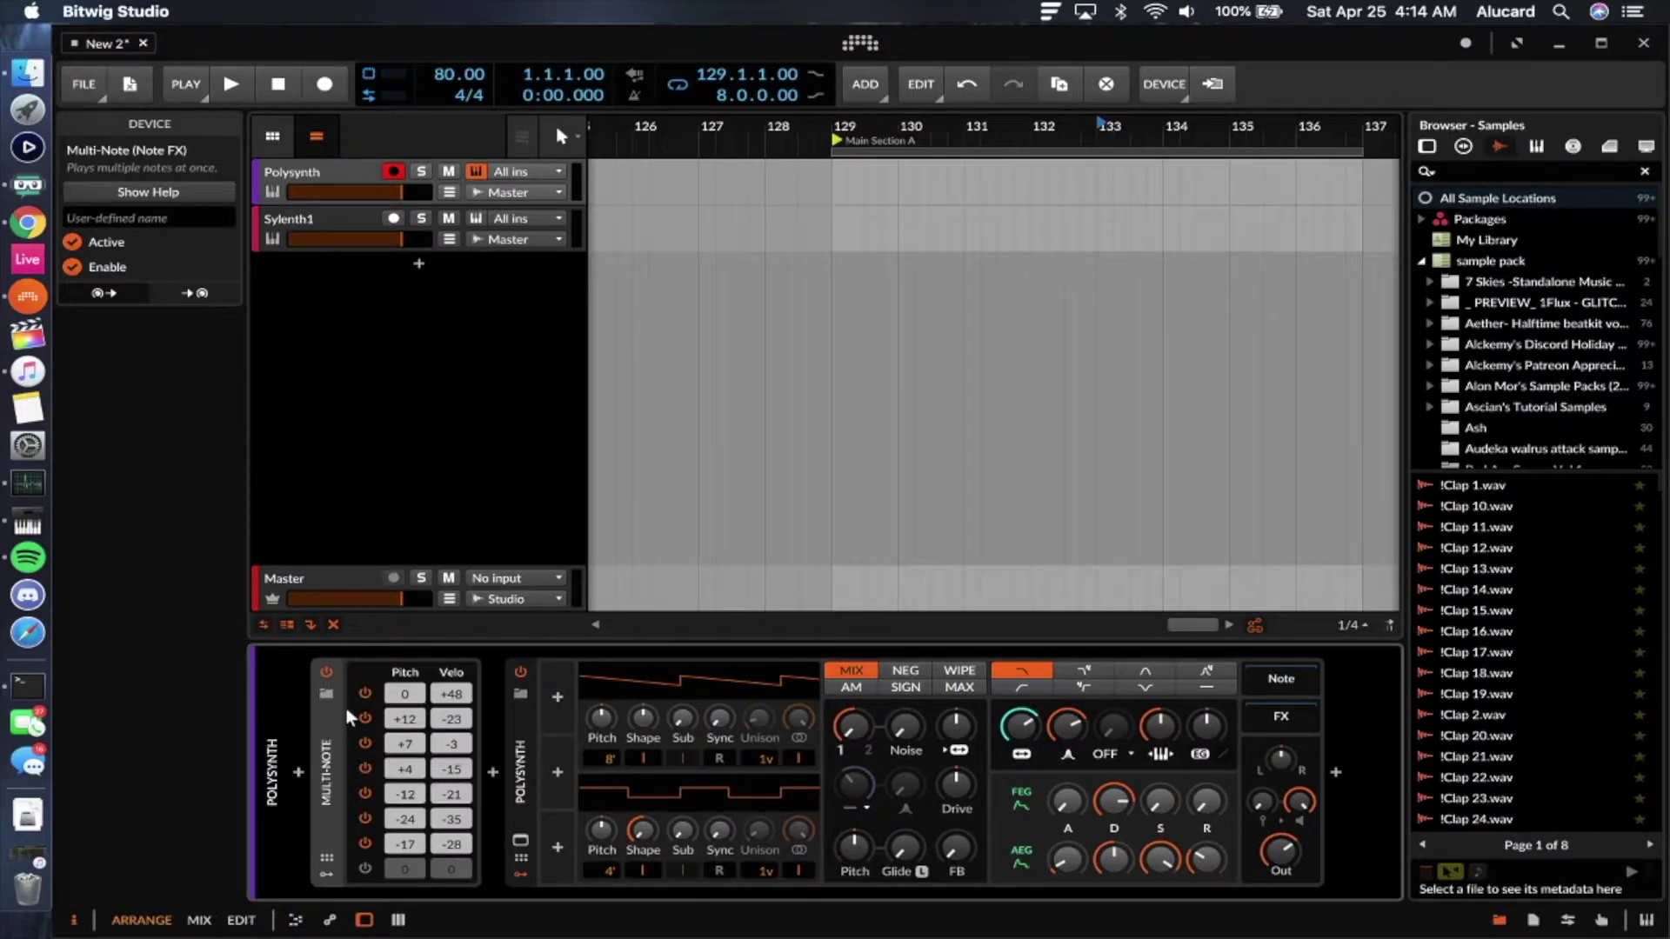
Keep only the 0/+48, +12/-23 and +7/-3 Multi-Note chord notes, then add a Diatonic Transposer.
left_click(365, 693)
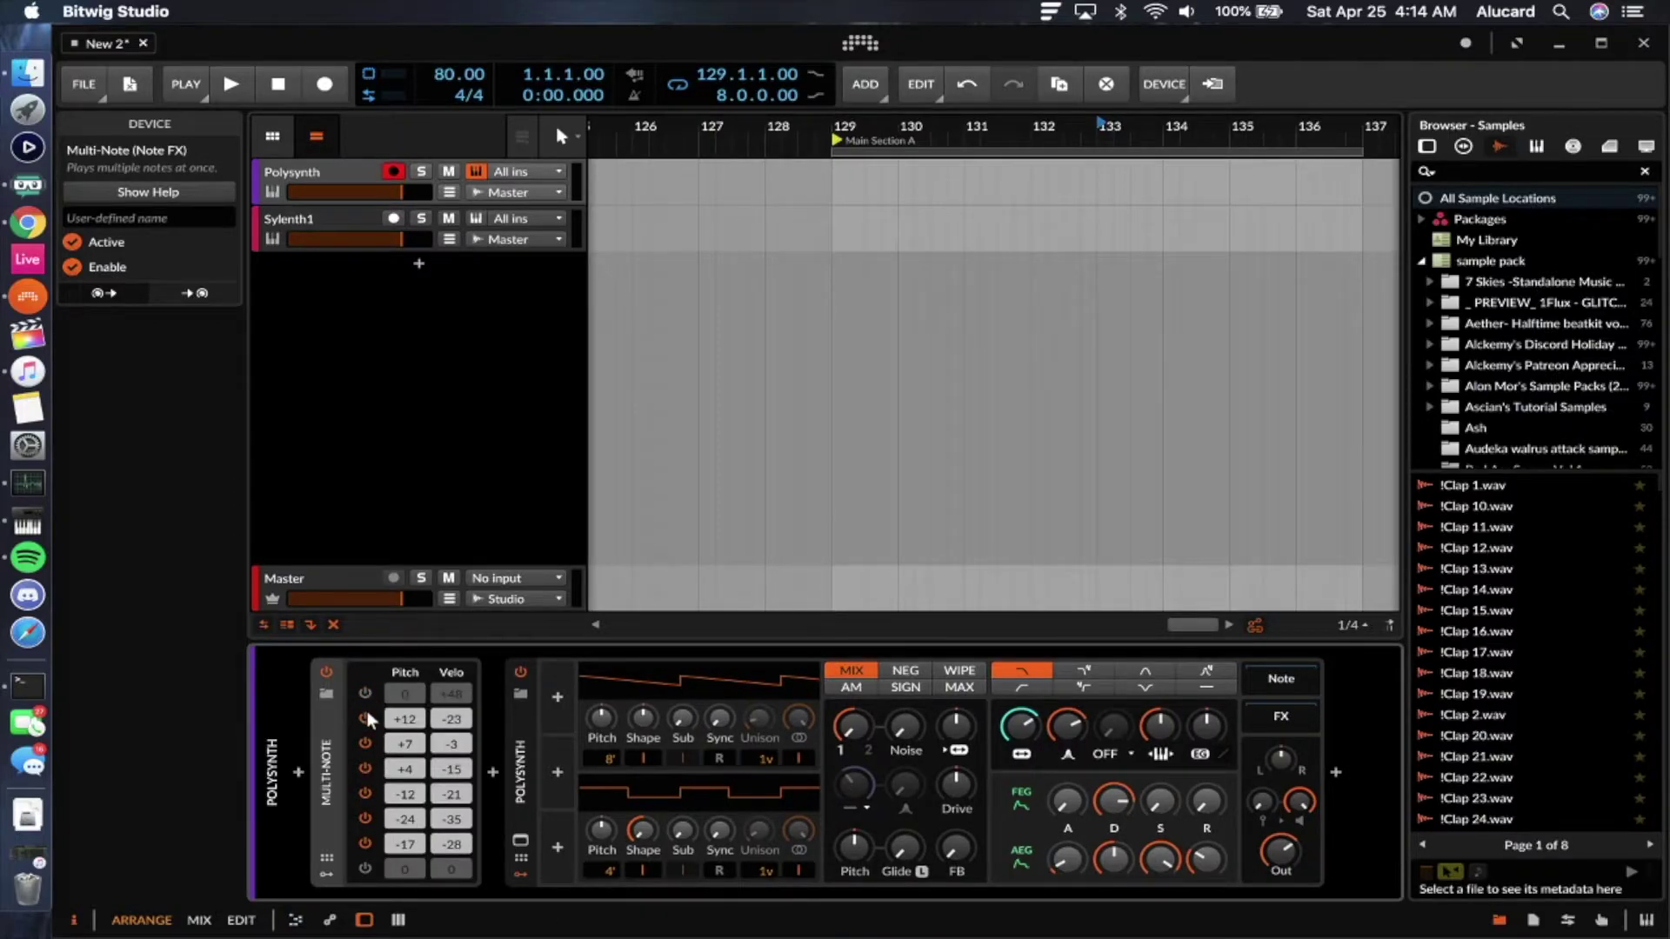
left_click(364, 719)
left_click(365, 743)
left_click(364, 768)
left_click(364, 794)
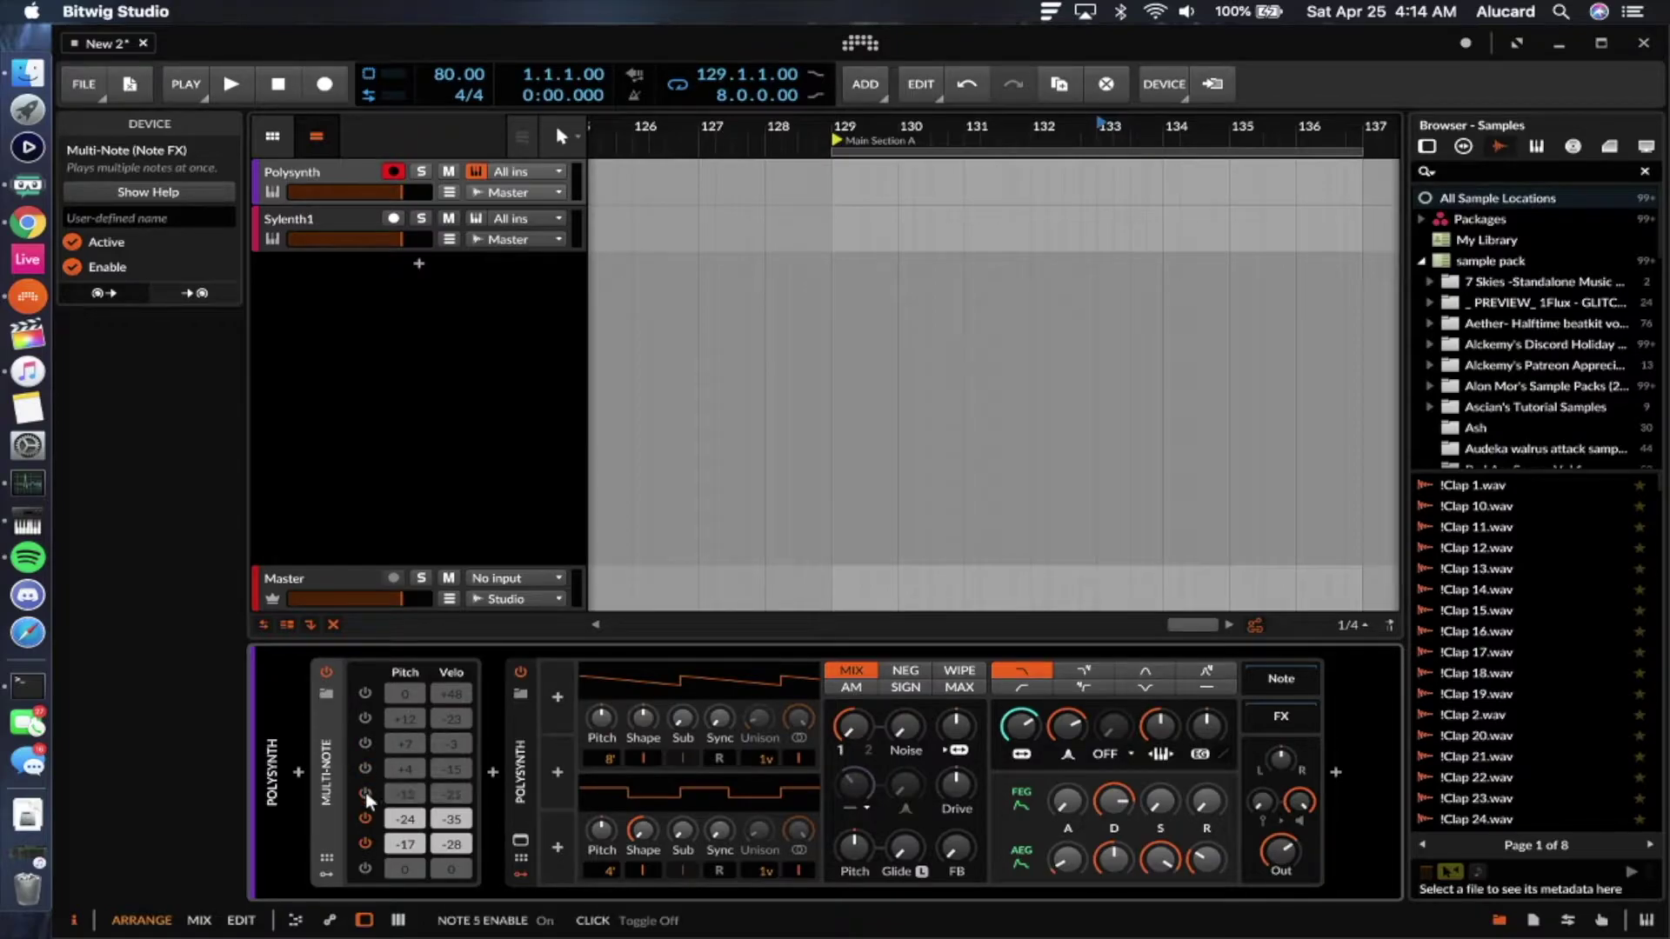
left_click(365, 819)
left_click(364, 843)
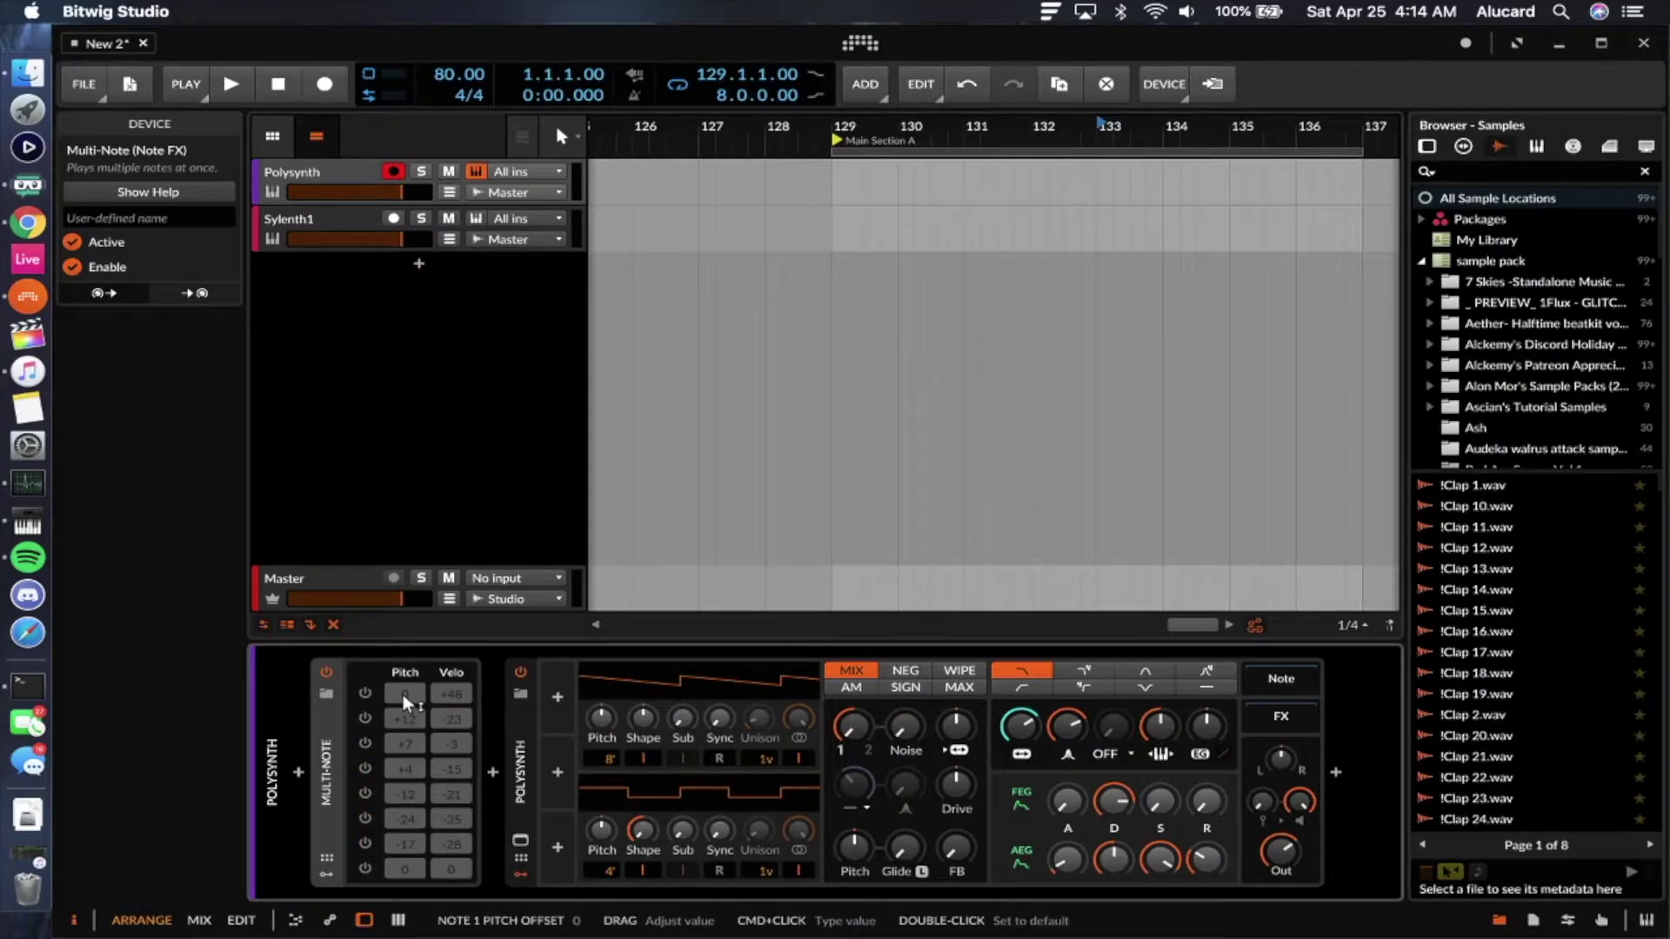
left_click(366, 693)
left_click(362, 720)
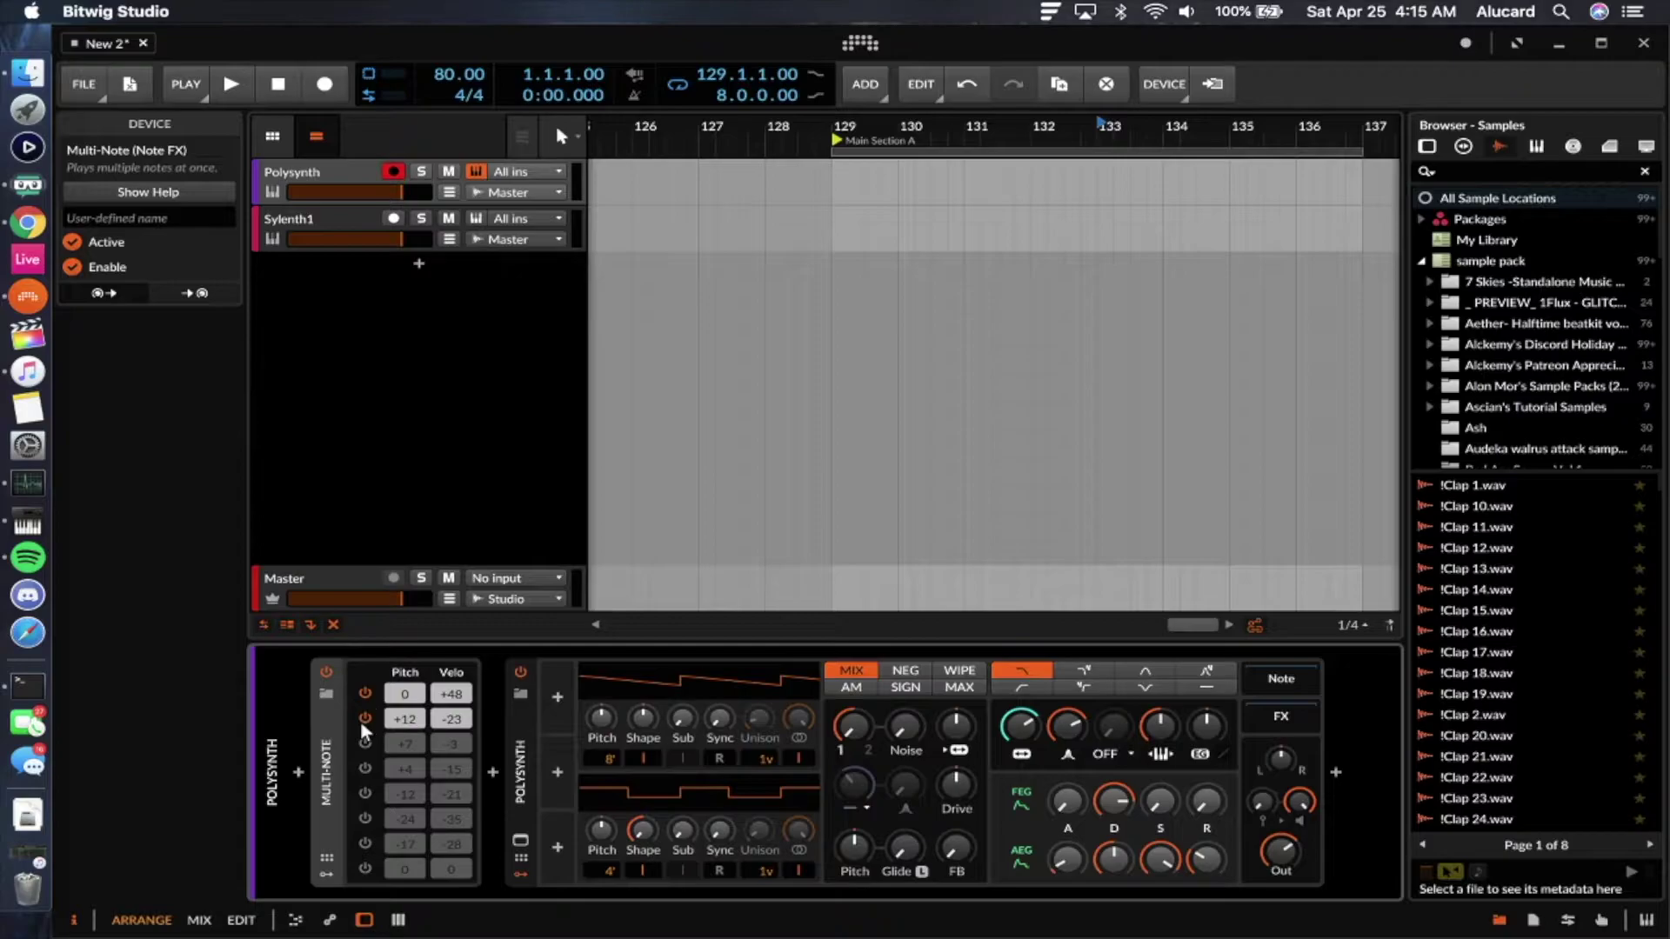
left_click(362, 743)
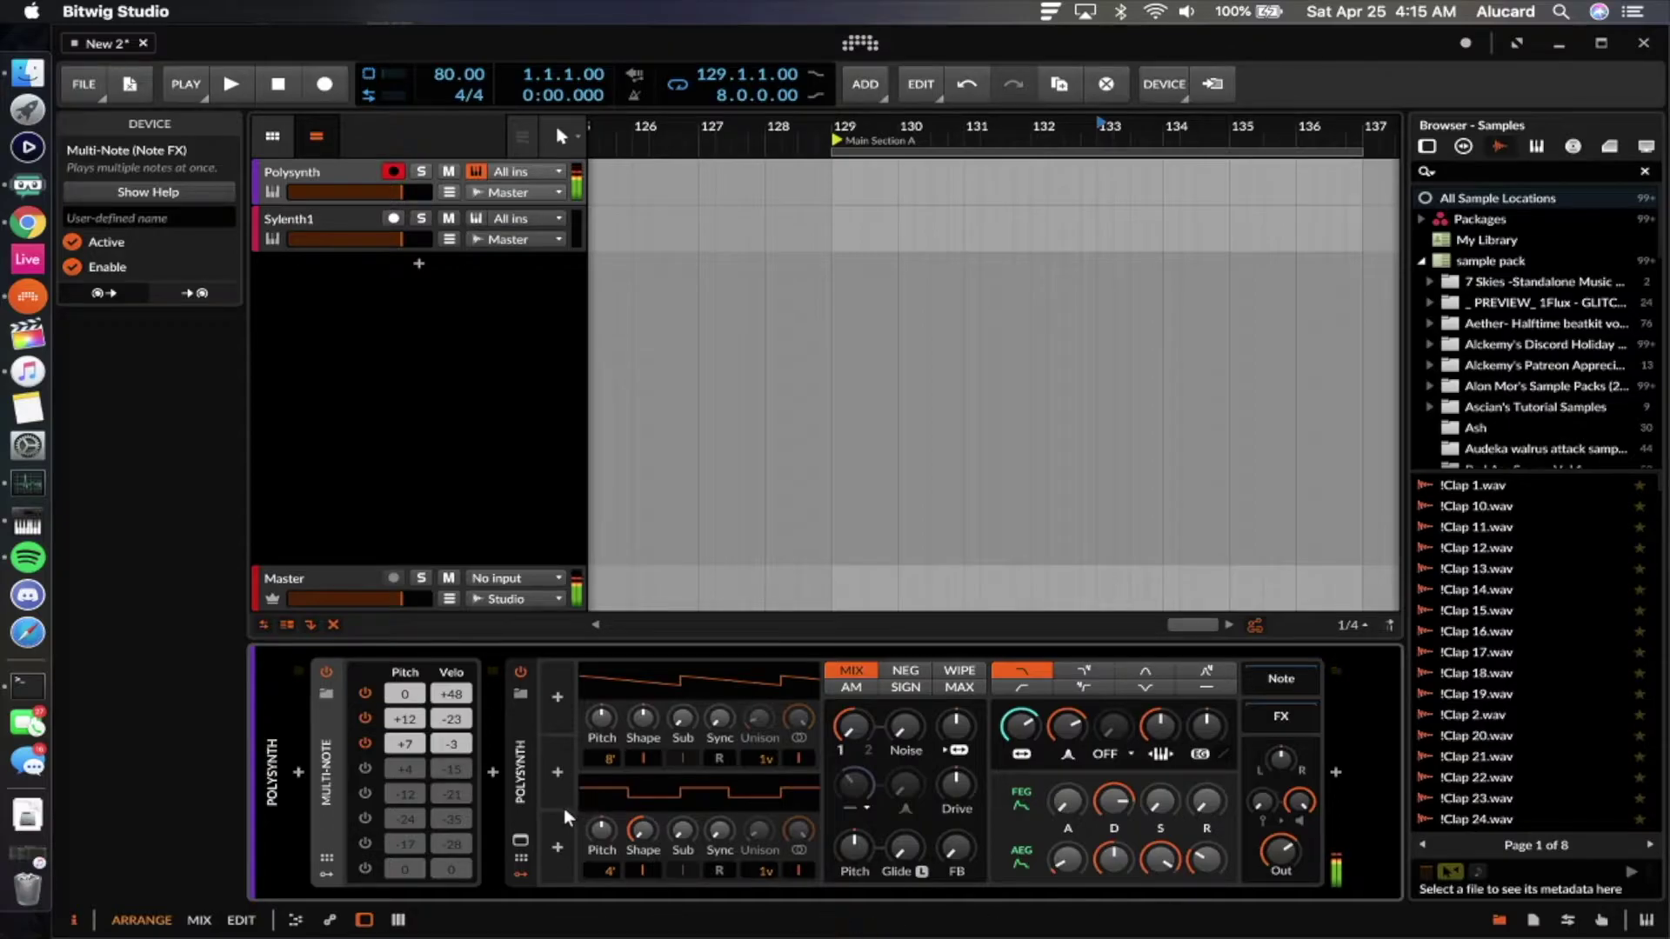
key("super+v")
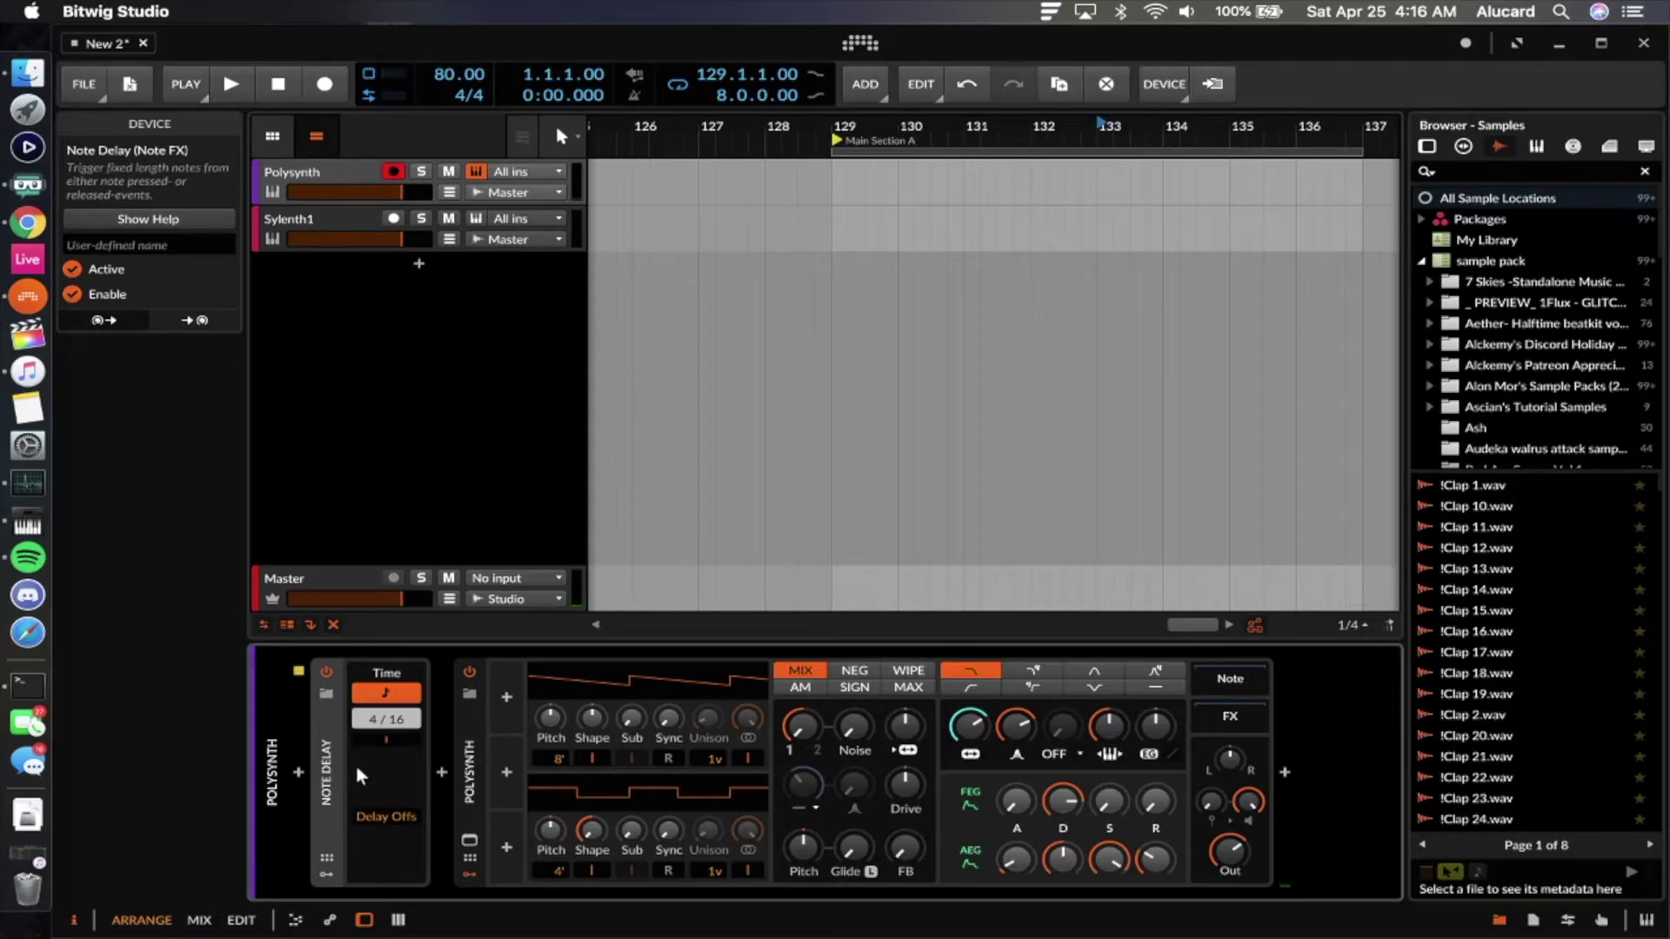
Try a free Note Delay time of about 1.21 seconds, then resync it to 4/16.
left_click(385, 694)
left_click_drag(404, 713, 376, 715)
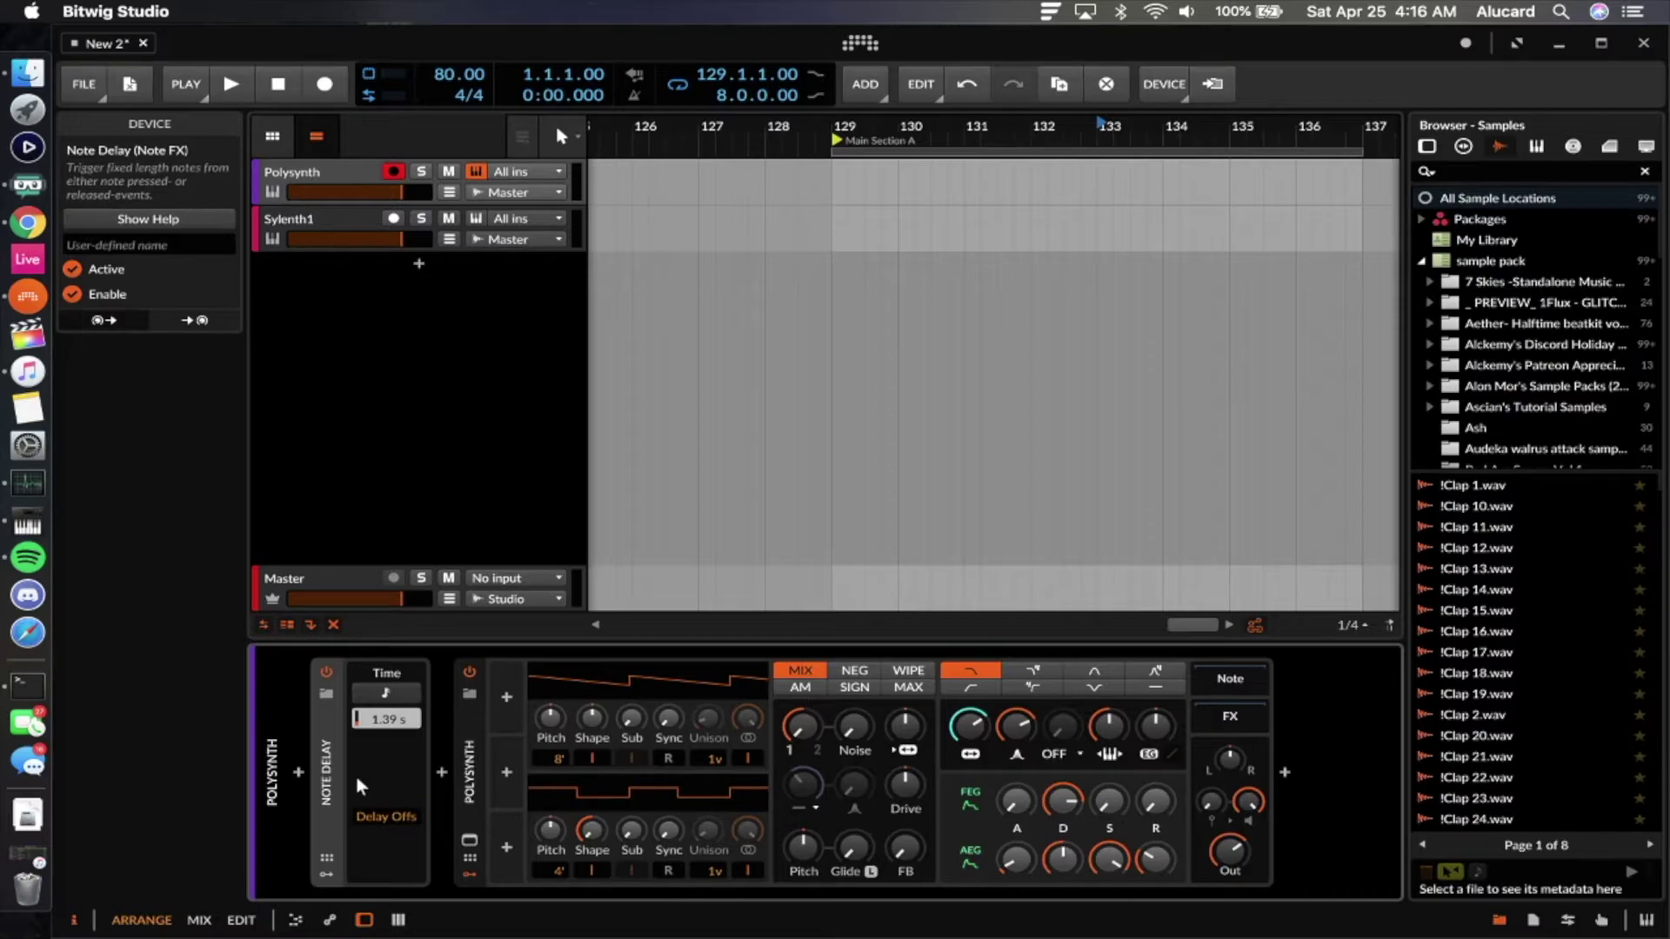
left_click(380, 691)
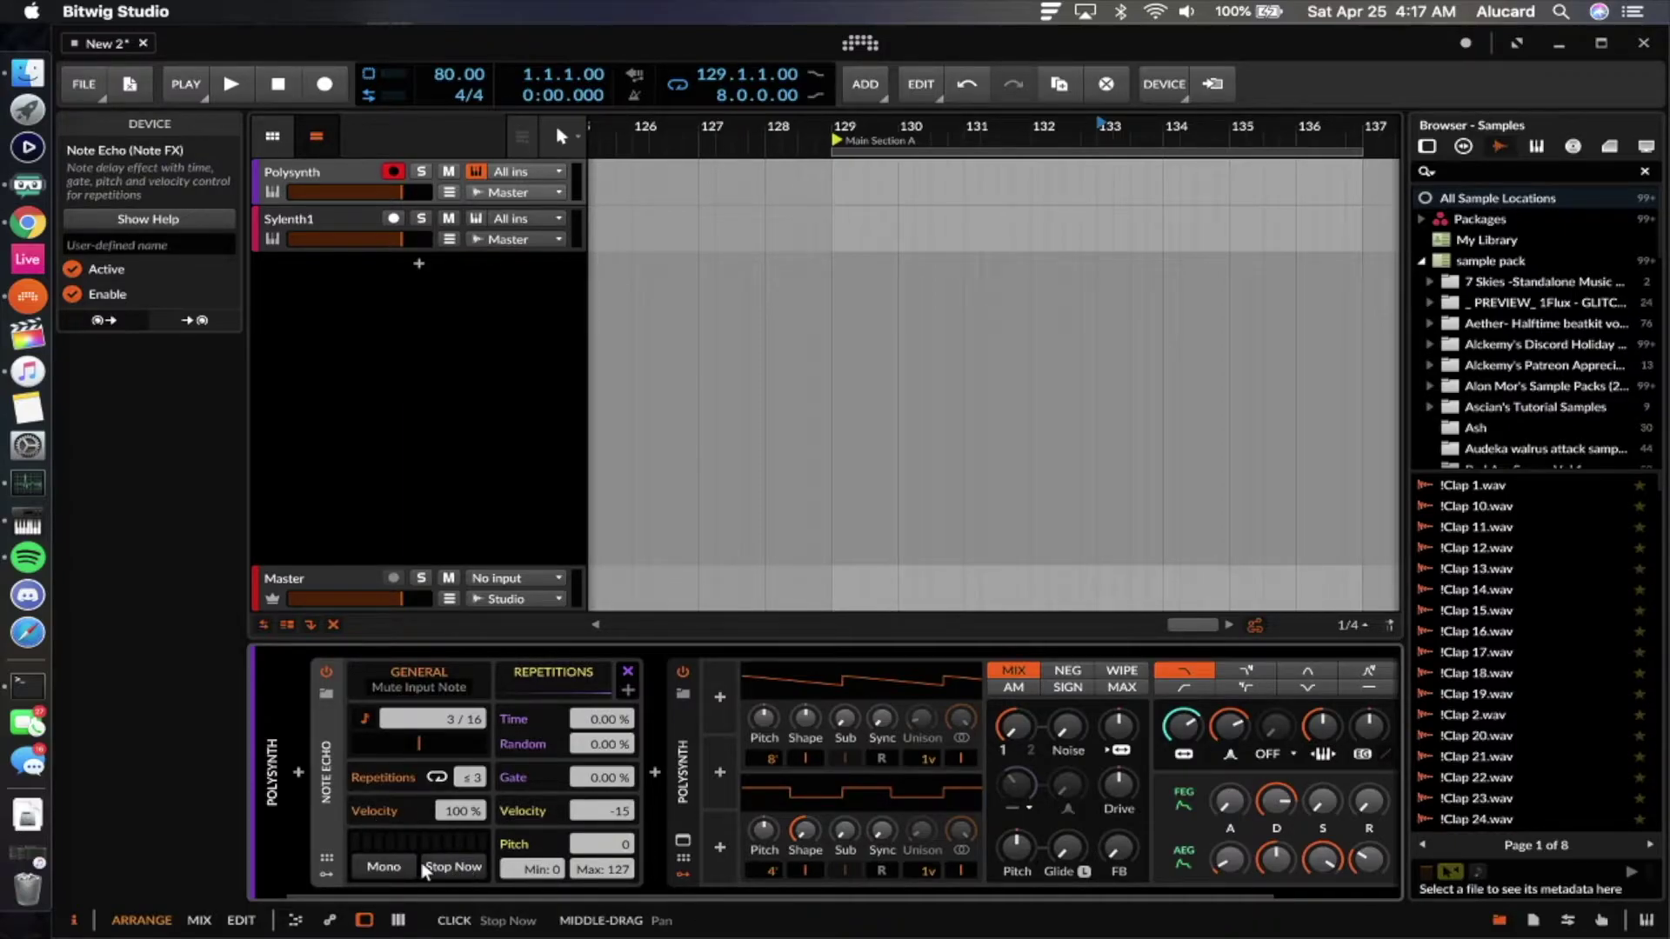
Toggle Note Echo's Mono on and back off, then replace the device with Note Filter.
left_click(395, 863)
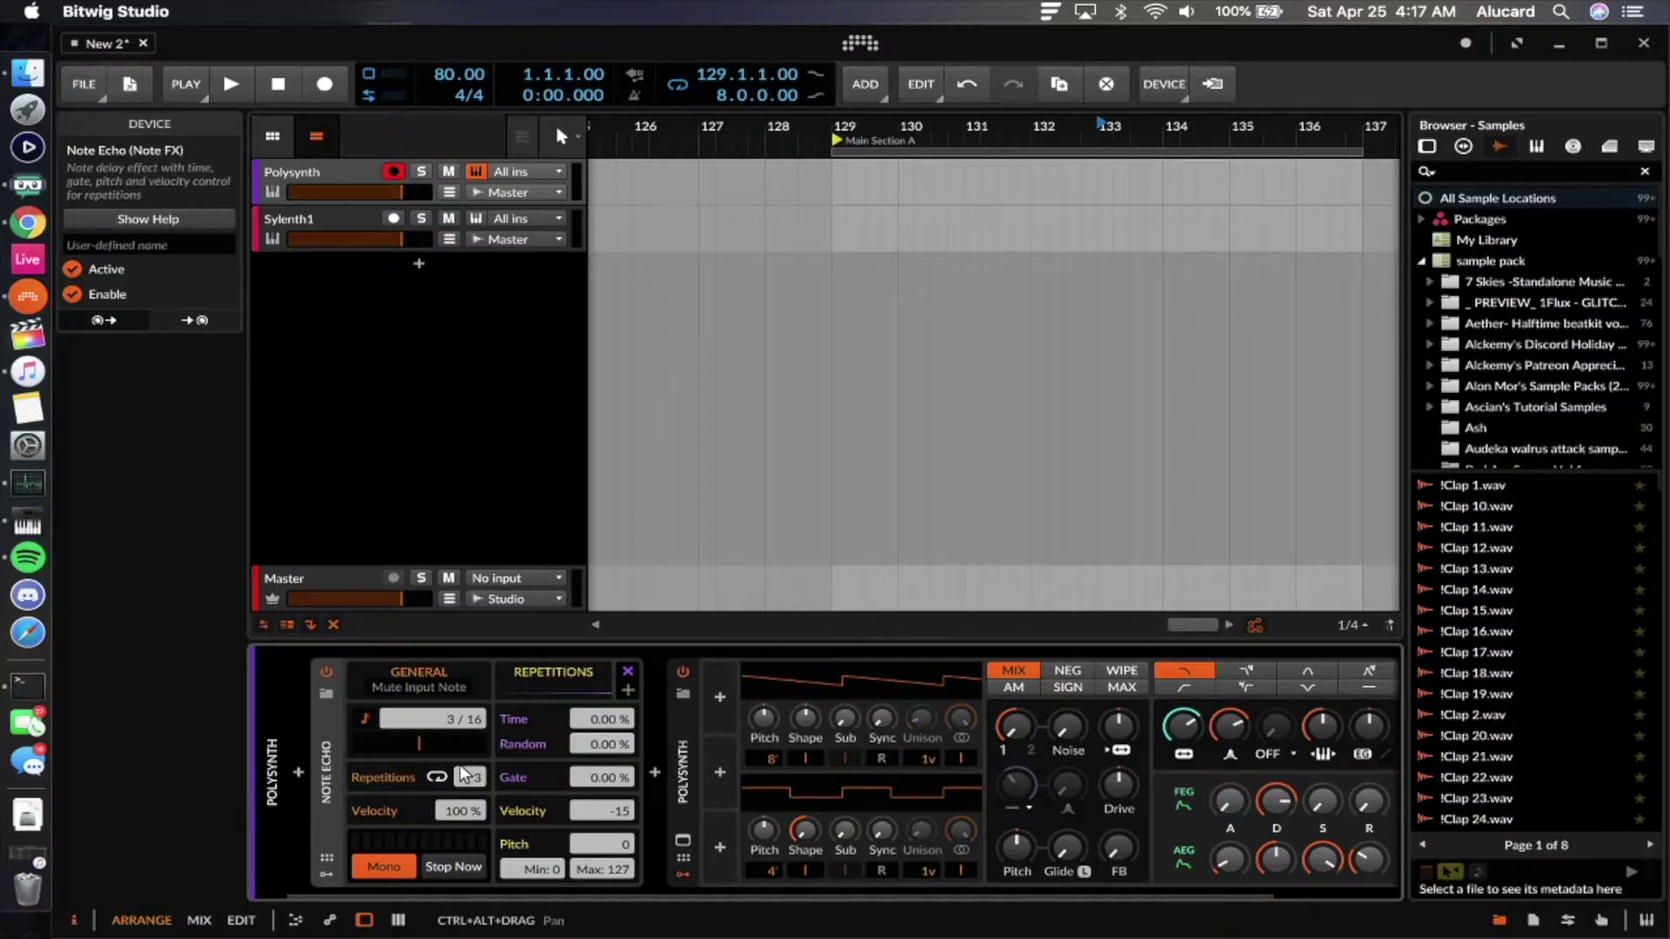
left_click(393, 868)
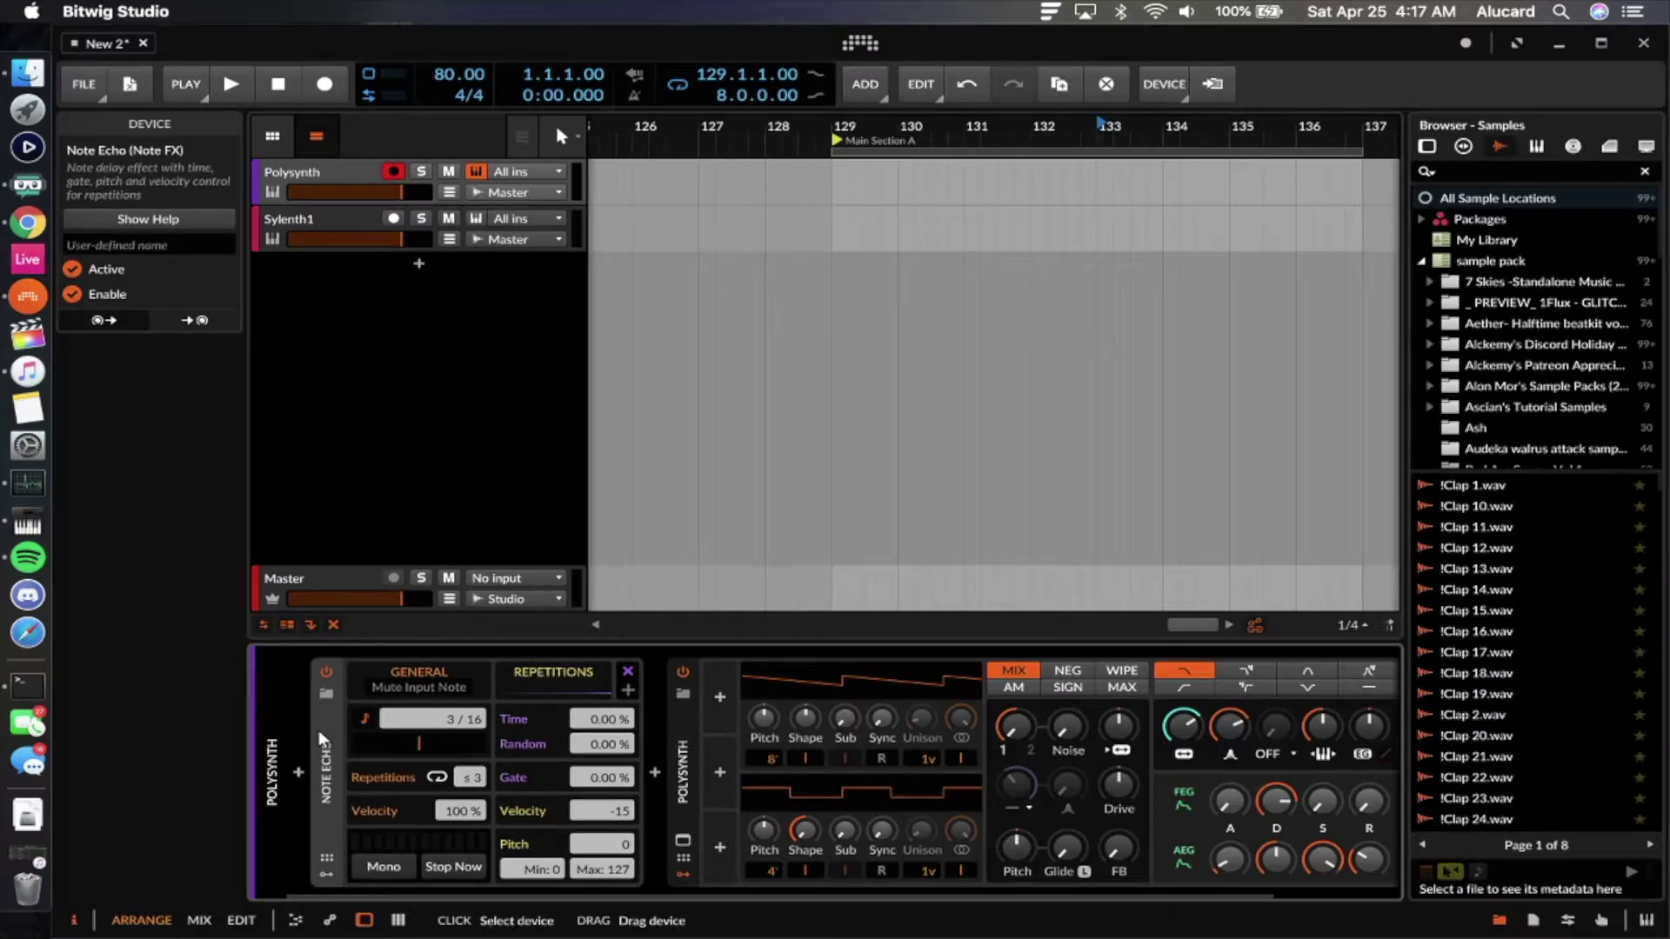
key("super+z")
key("super+z")
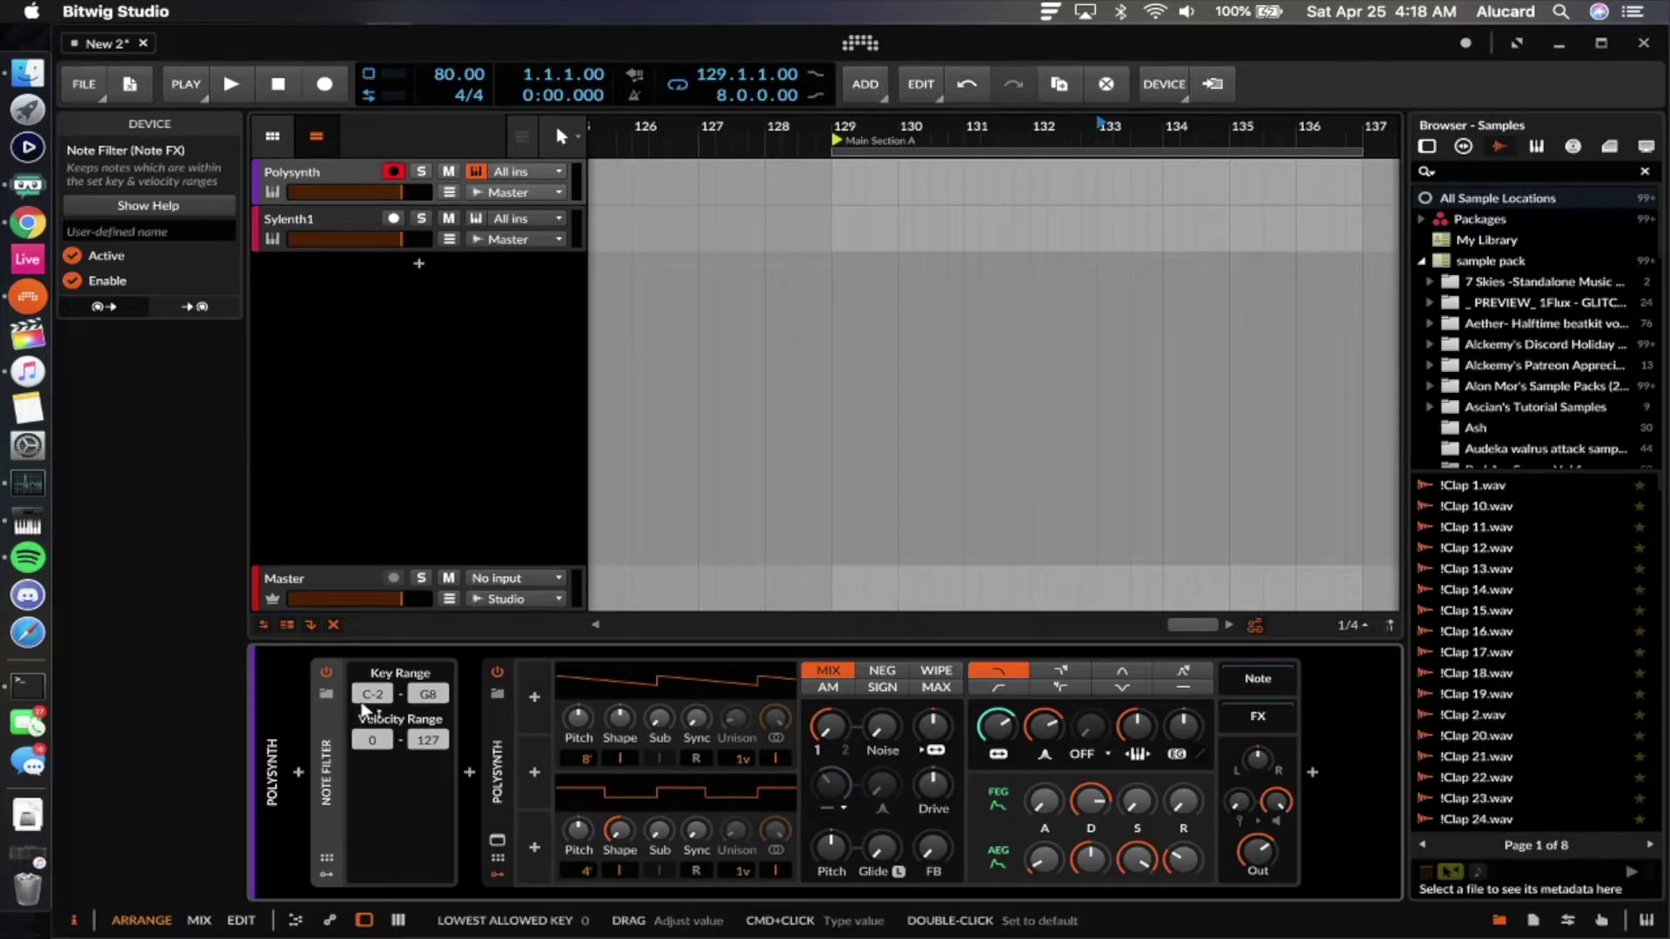
Lower the Note Filter's top key from G8, raise it to C8, then swap in a Note FX Layer.
mouse_move(426, 692)
left_mouse_down()
mouse_move(426, 744)
mouse_move(427, 696)
left_mouse_up()
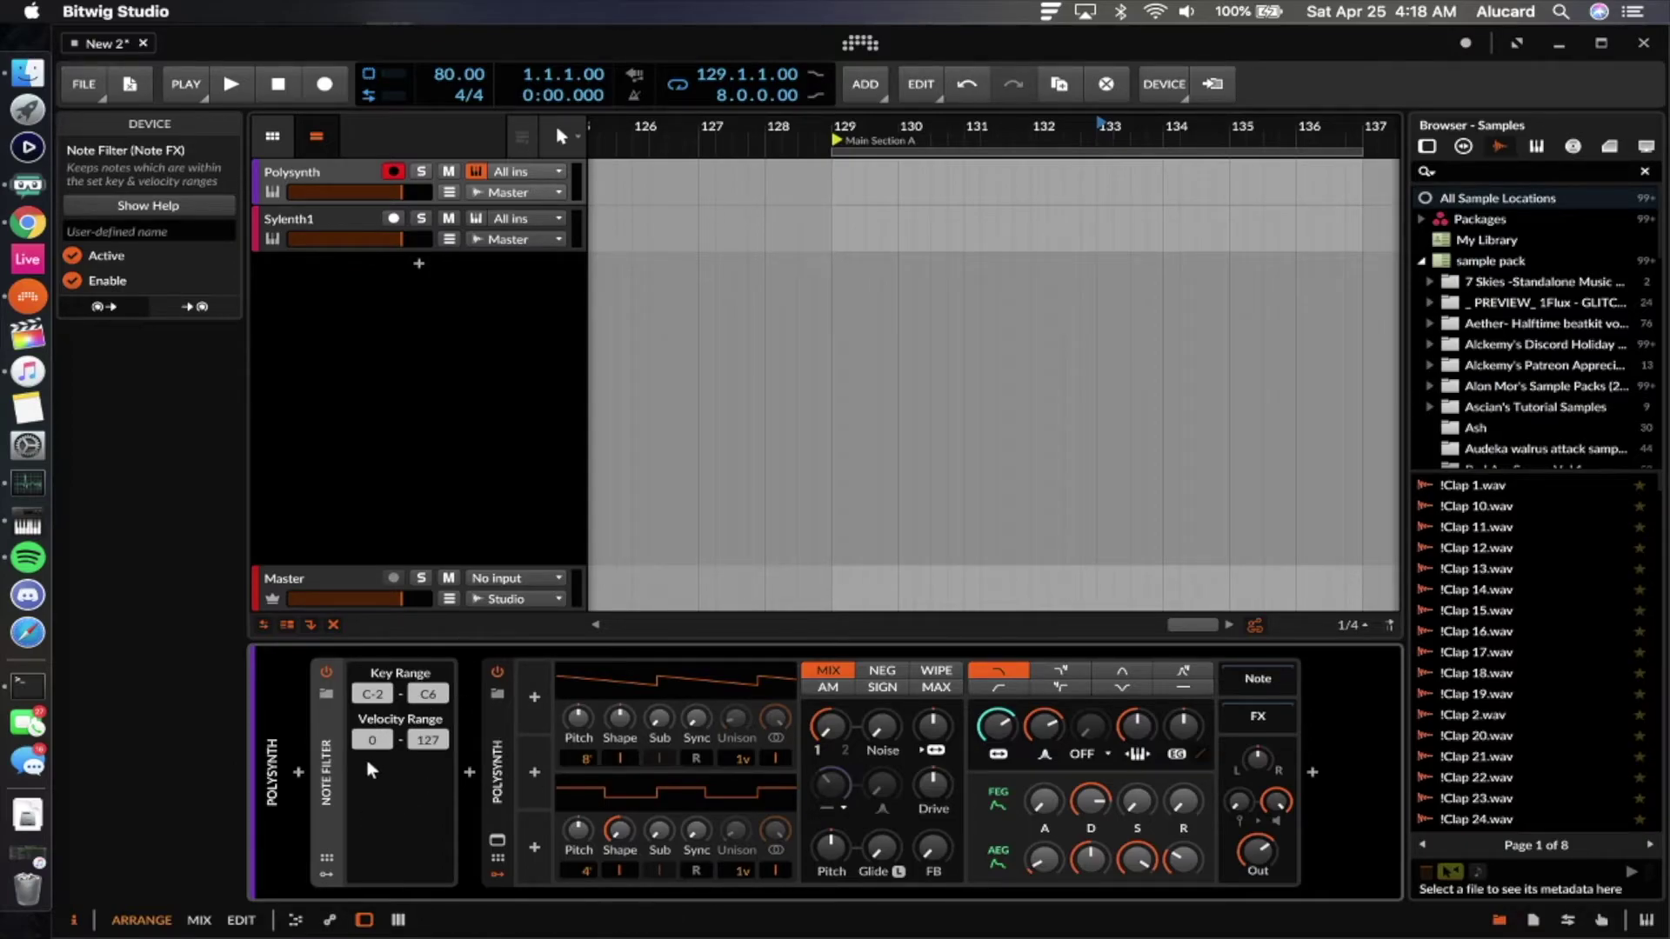
left_click_drag(428, 696, 428, 687)
key("ctrl+z")
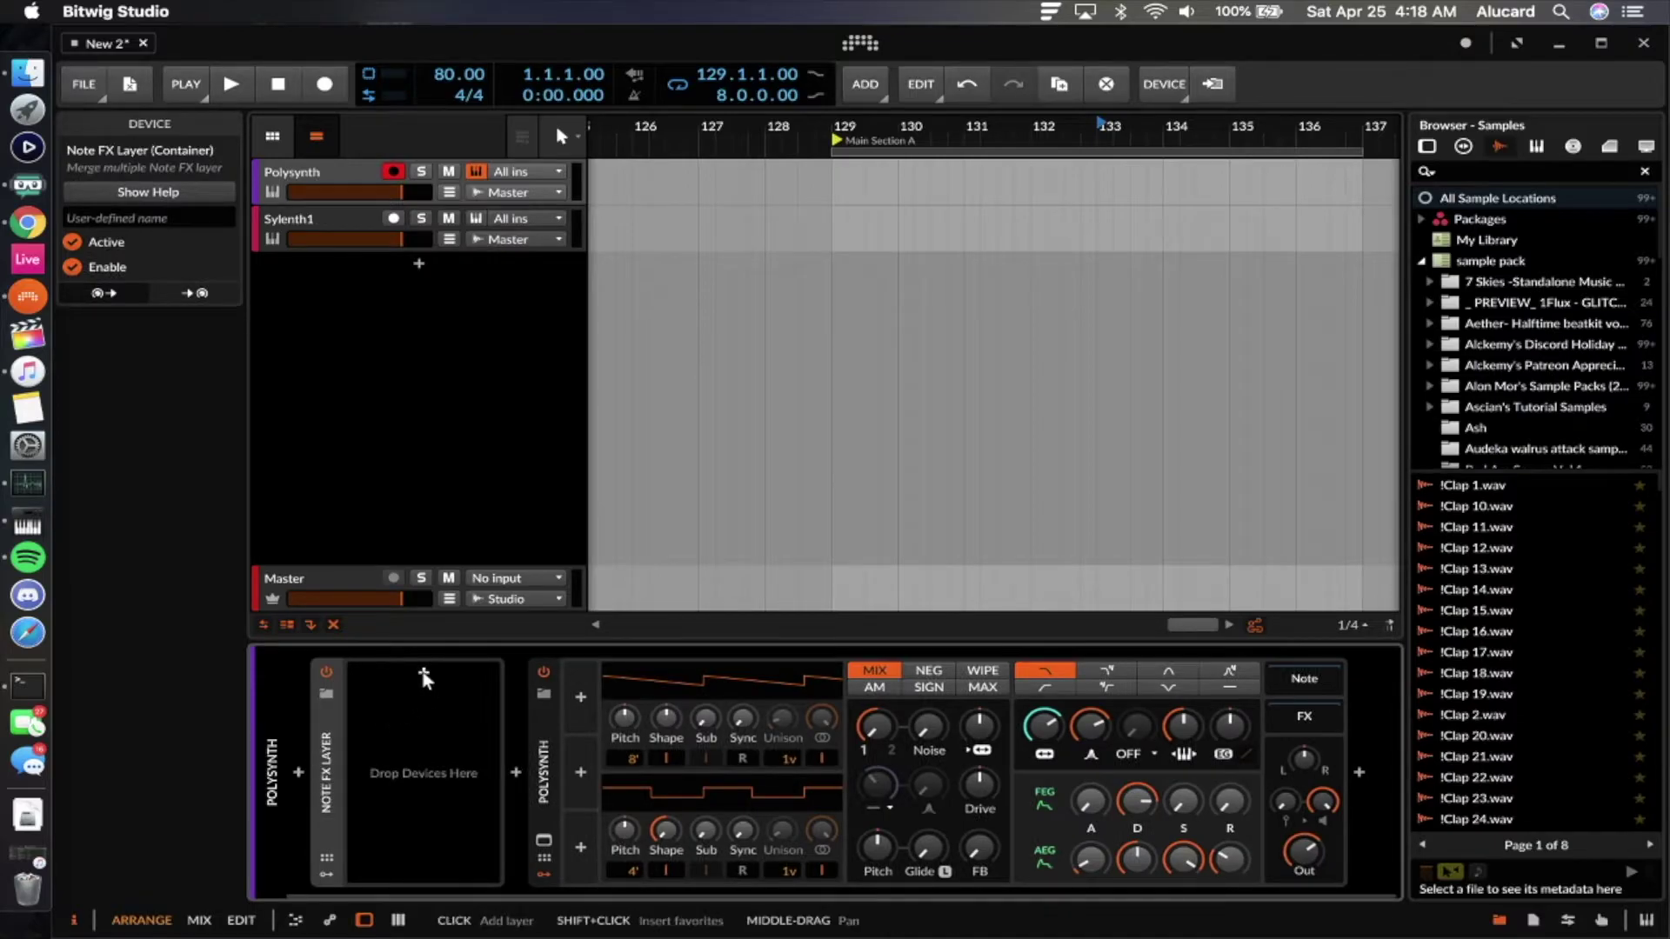
Add MIDI Song Select and Note Delay as two layers of the Note FX Layer, viewing each.
left_click(423, 677)
left_click(1514, 457)
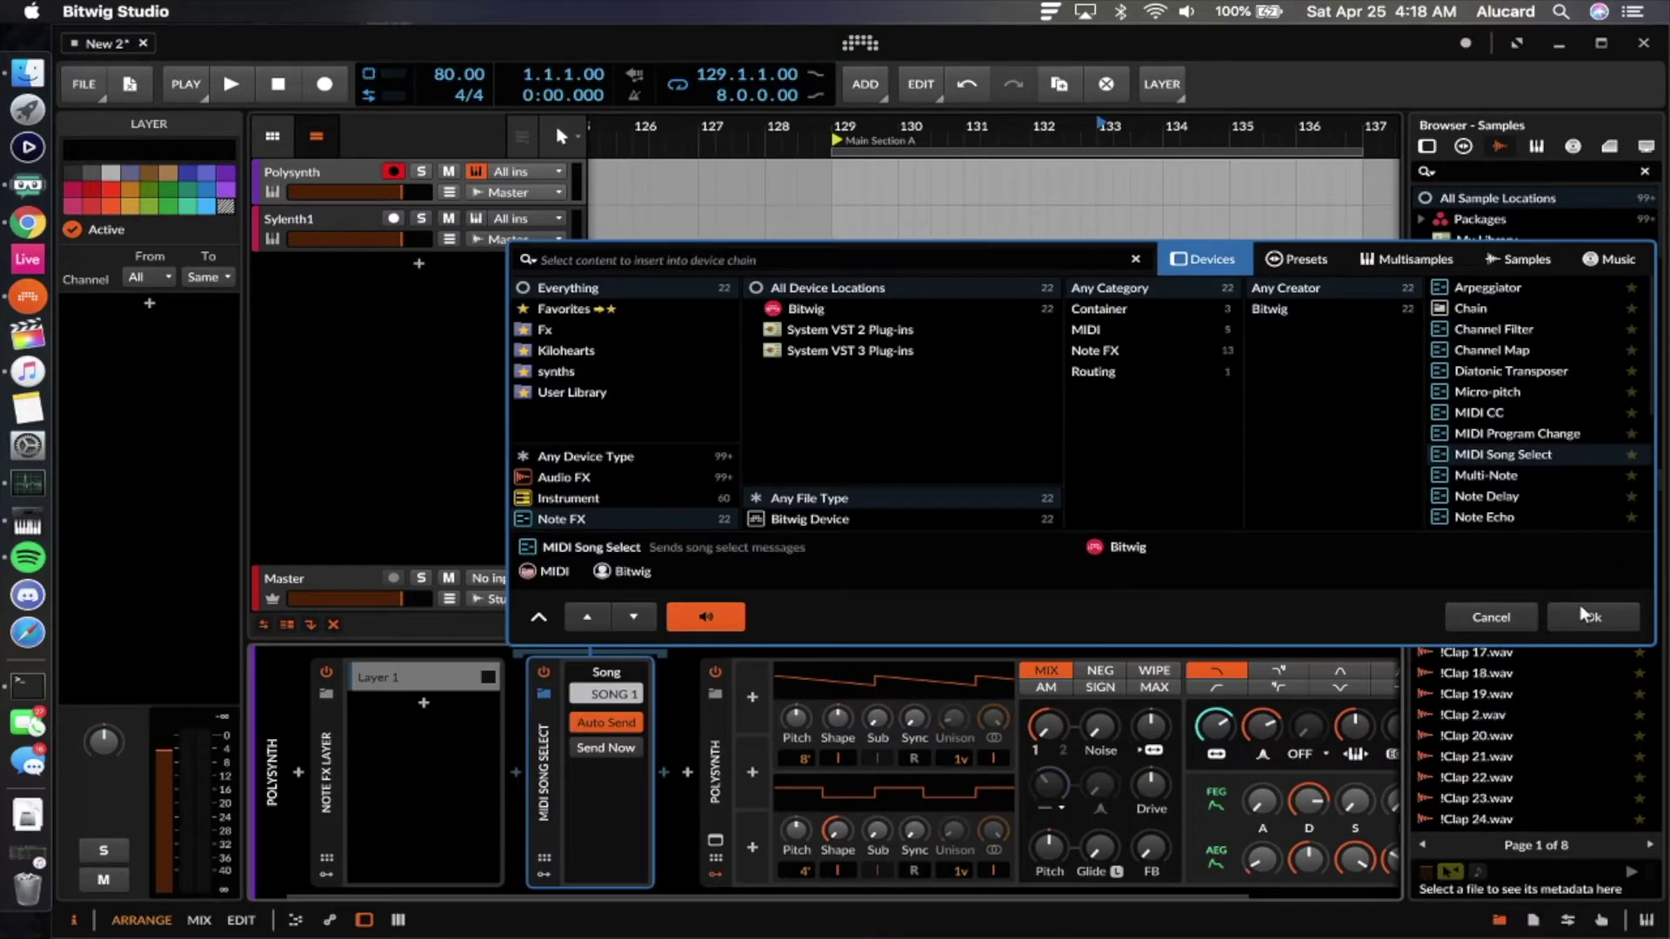
left_click(1592, 619)
left_click(423, 703)
left_click(1491, 313)
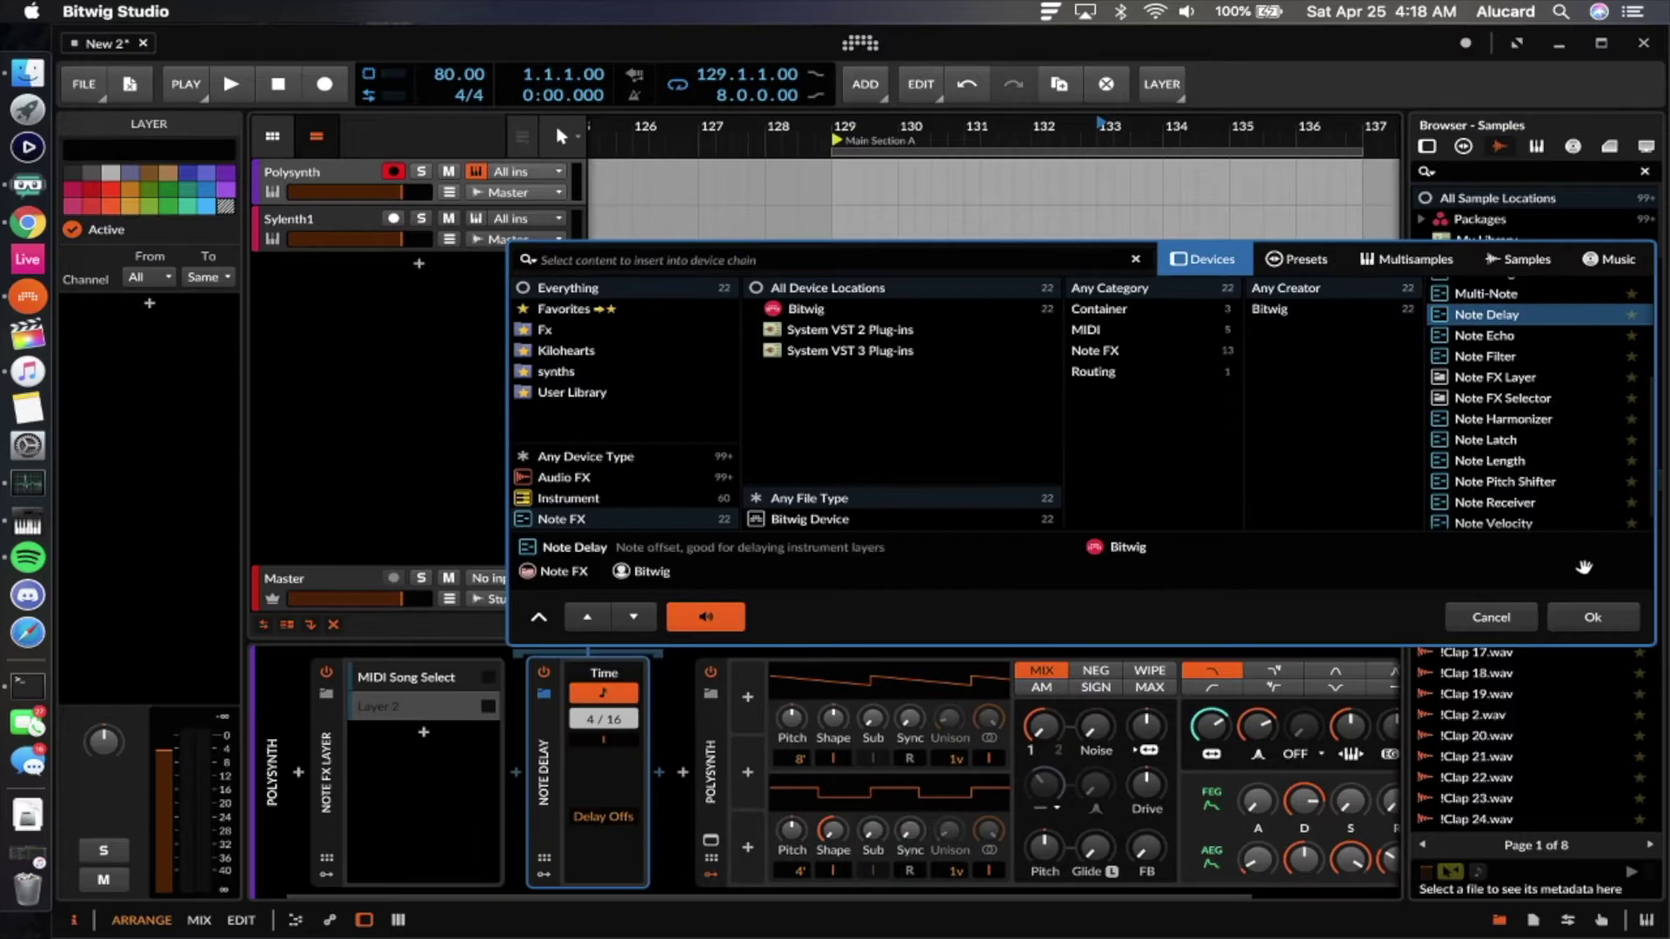
left_click(1588, 619)
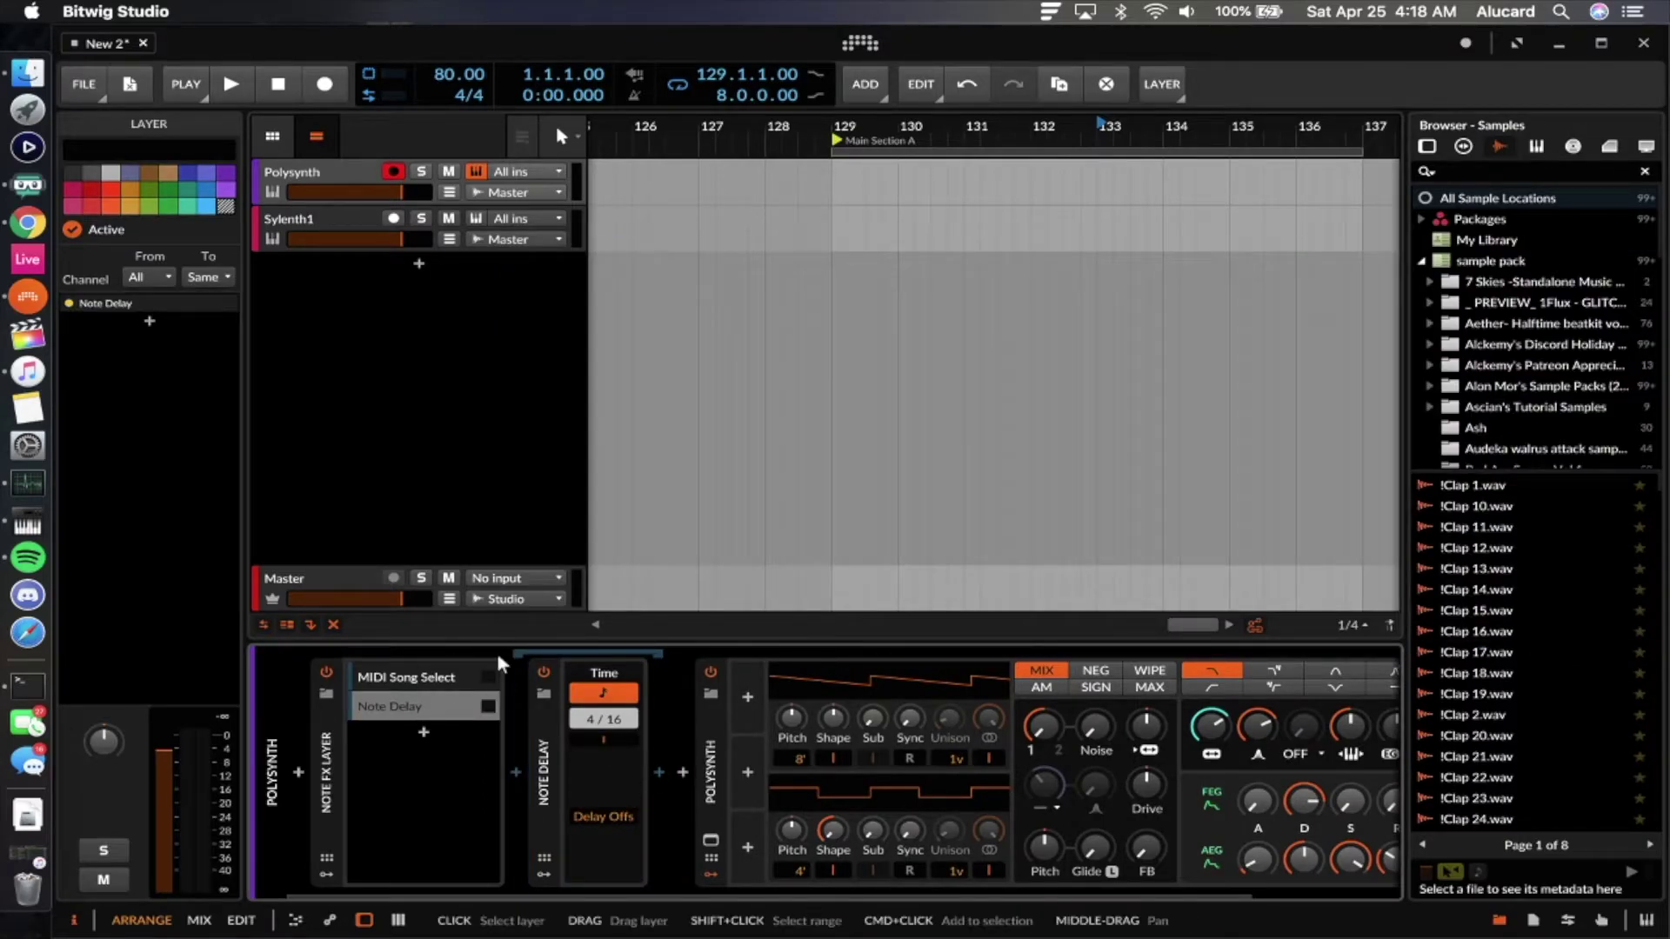
left_click(385, 675)
left_click(407, 715)
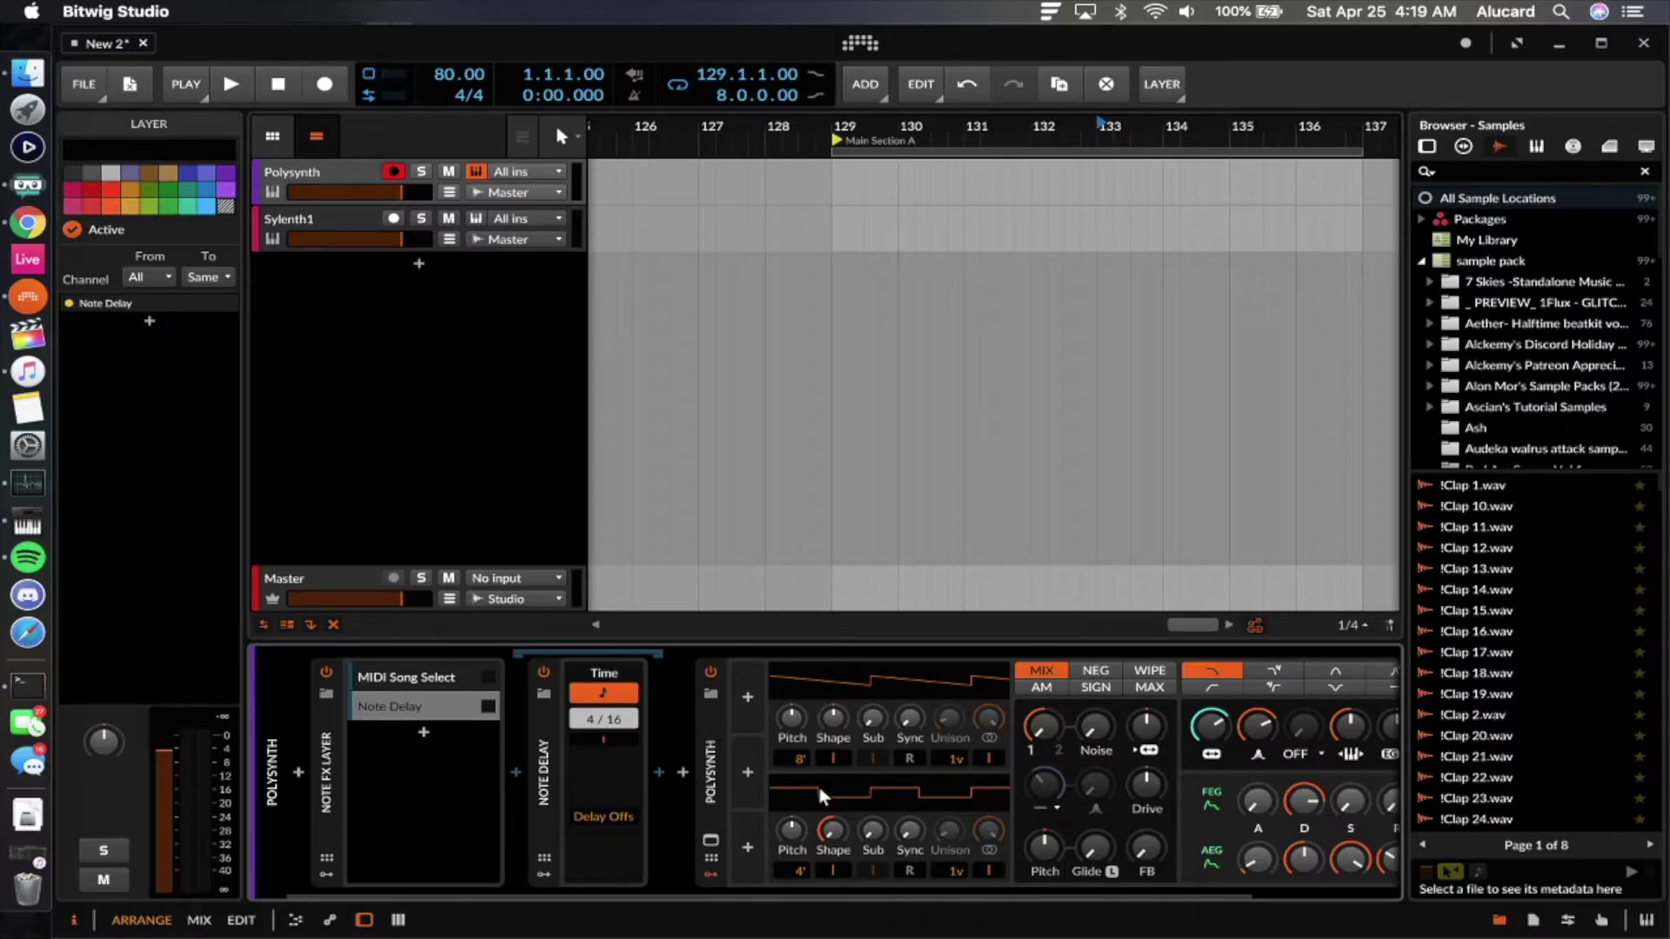
Delete the Note FX Layer container so only Polysynth remains.
left_click(707, 736)
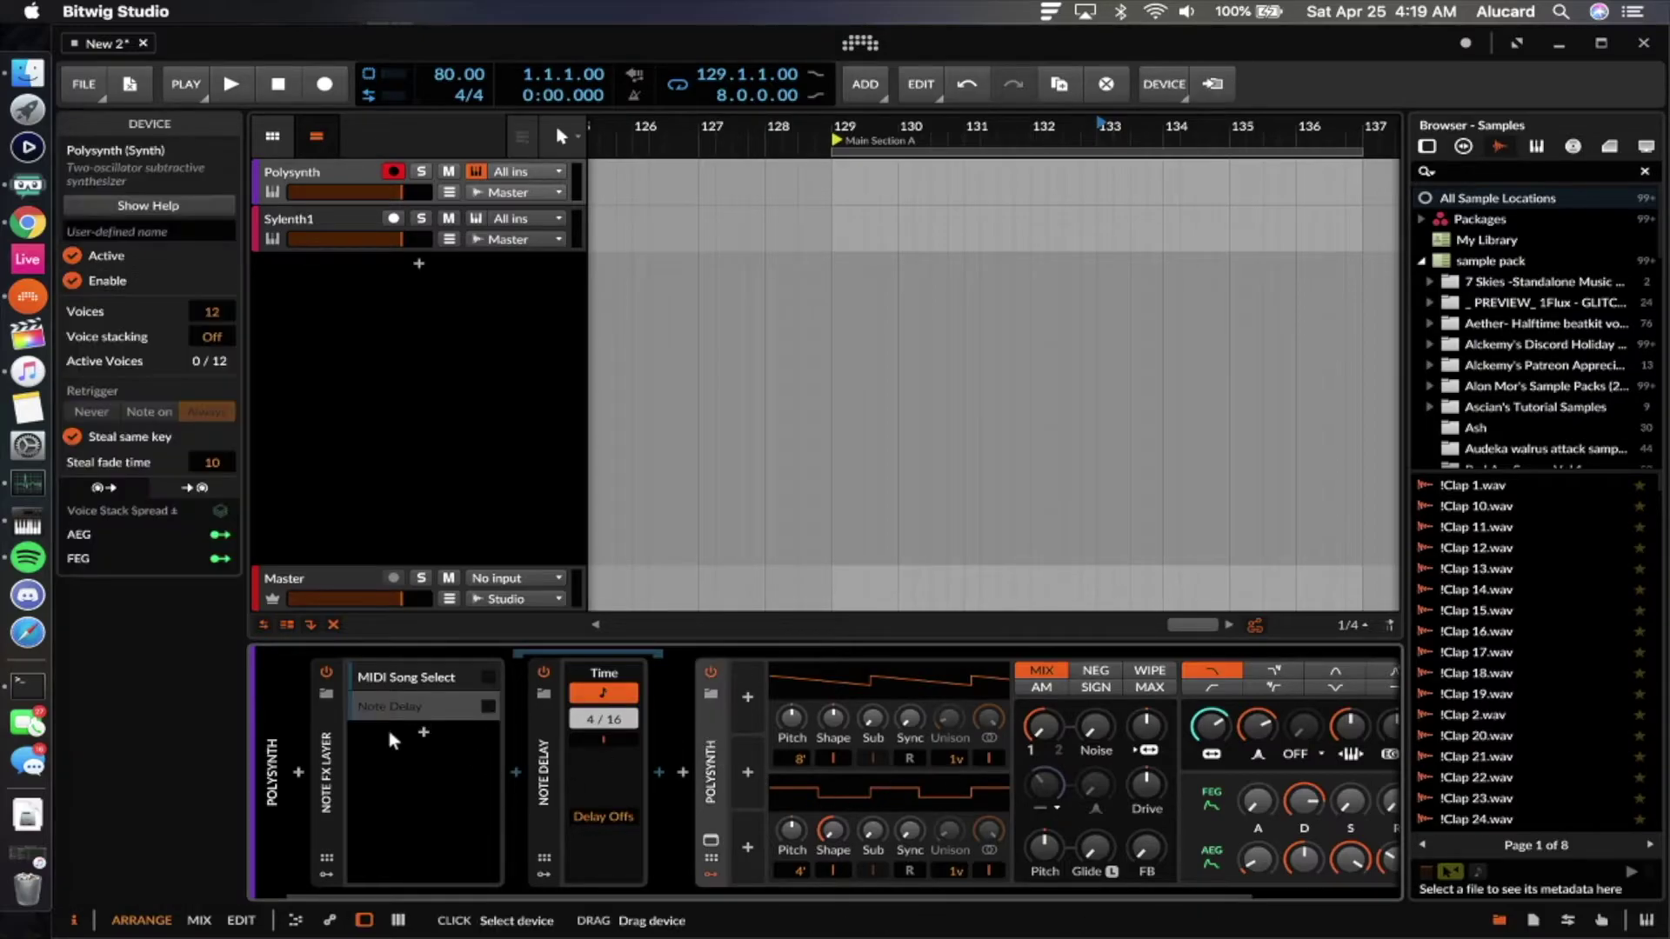
left_click(334, 736)
key("Delete")
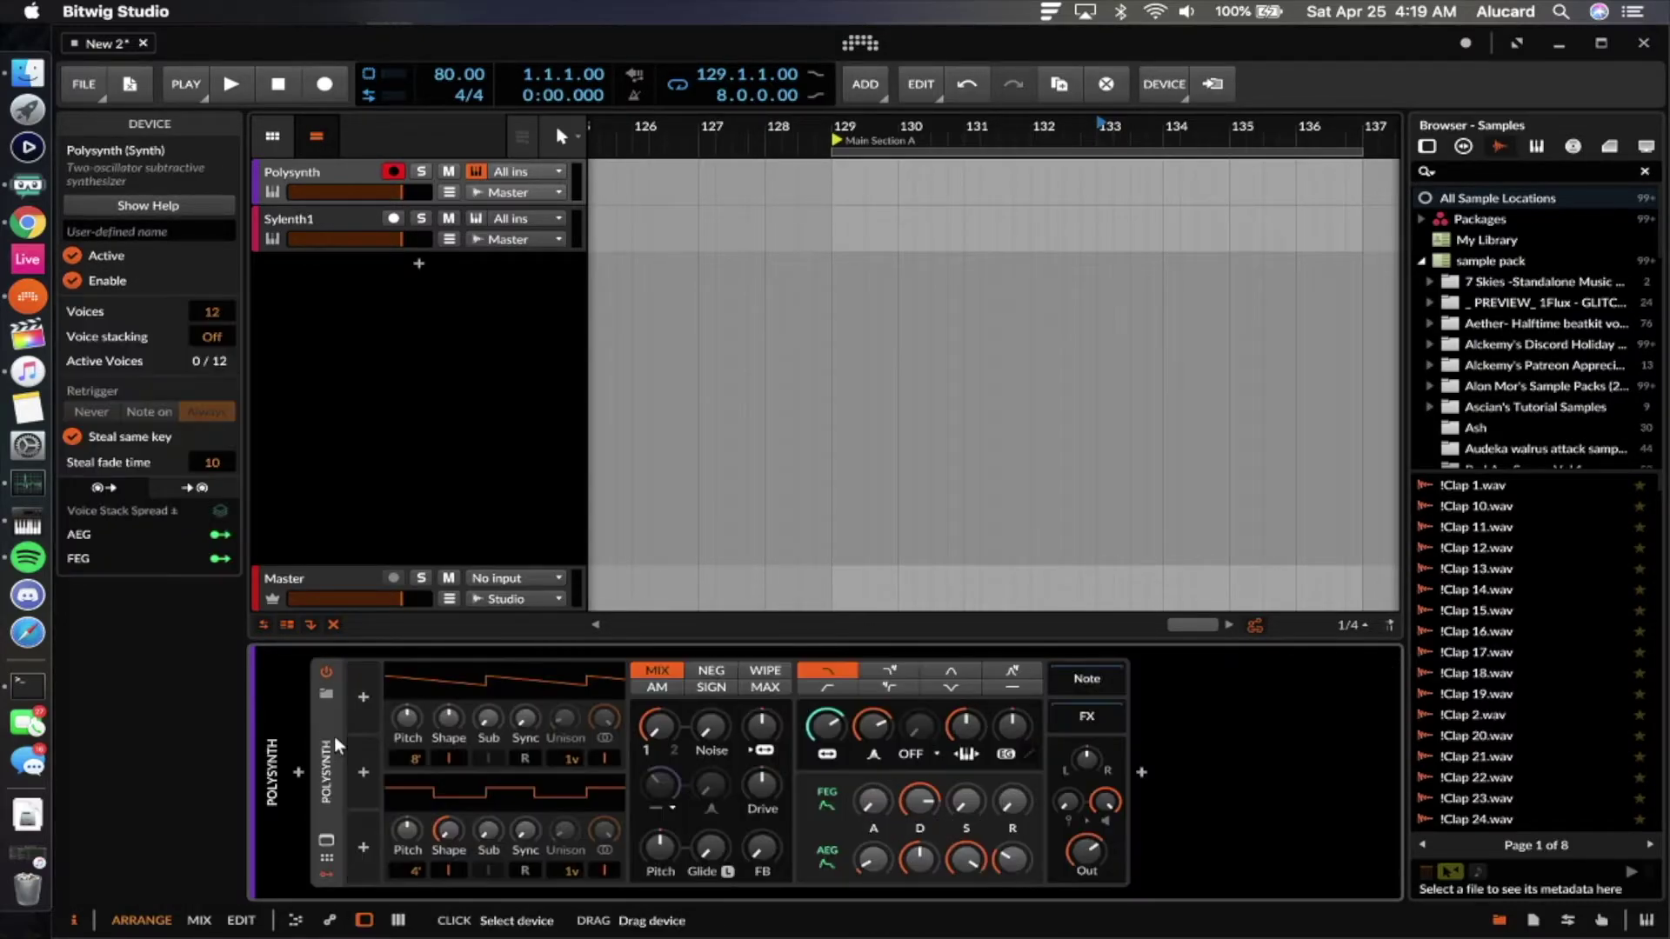
Insert a Note FX Selector ahead of Polysynth.
left_click(298, 773)
scroll(1297, 428, "down", 3)
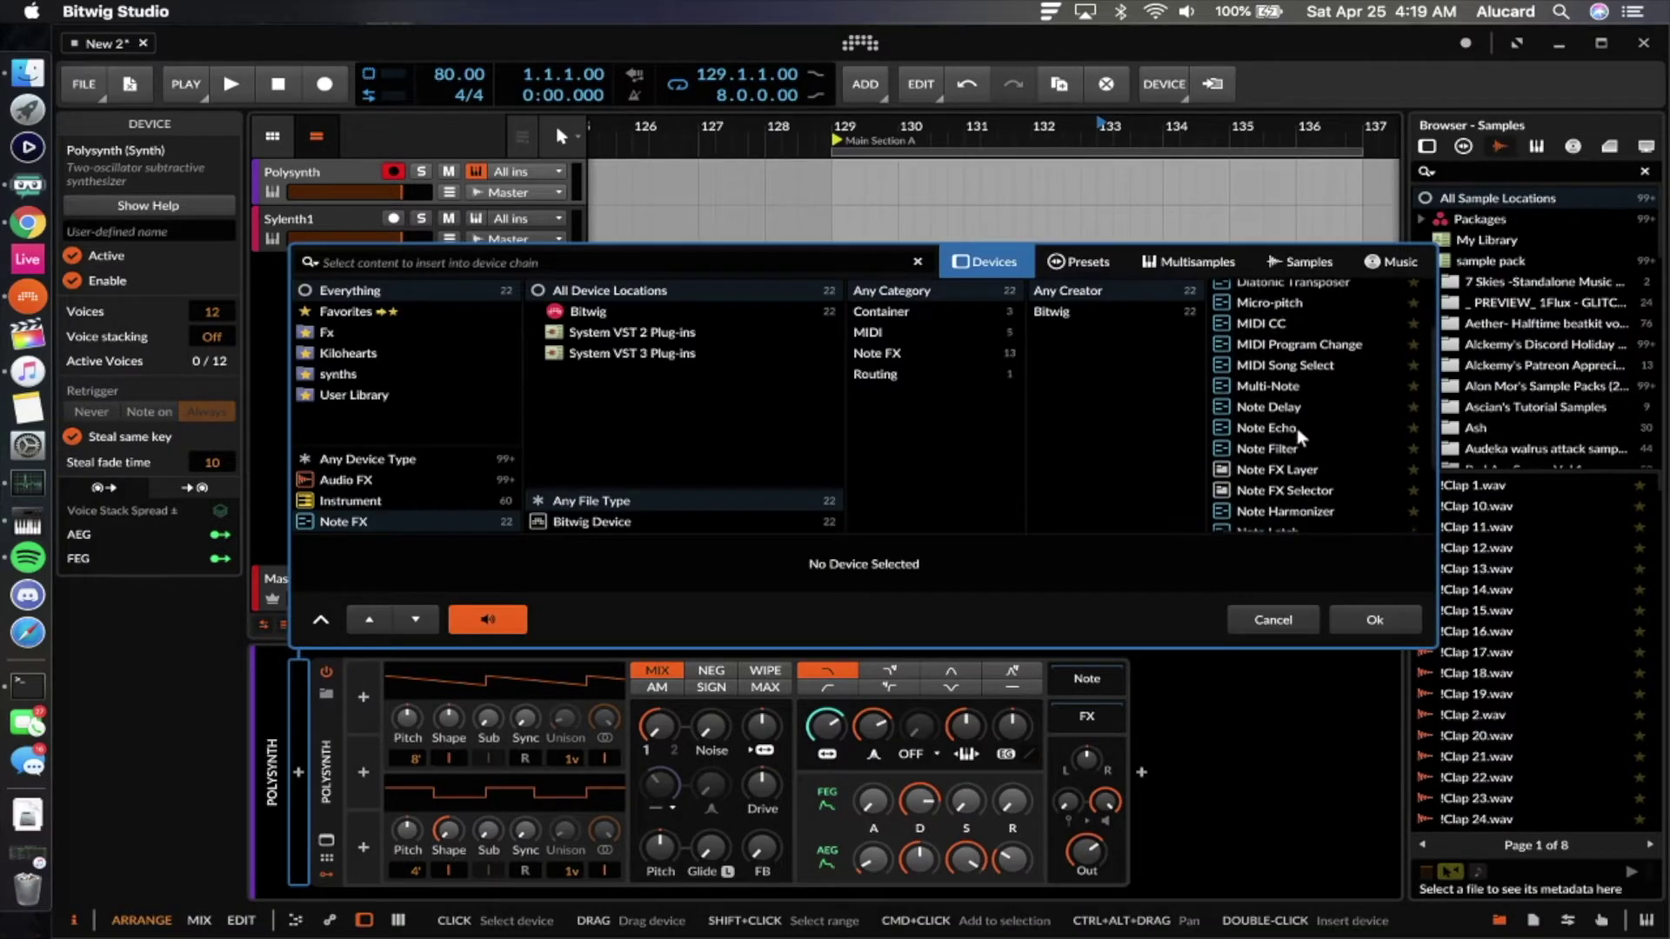
left_click(1273, 472)
left_click(1395, 617)
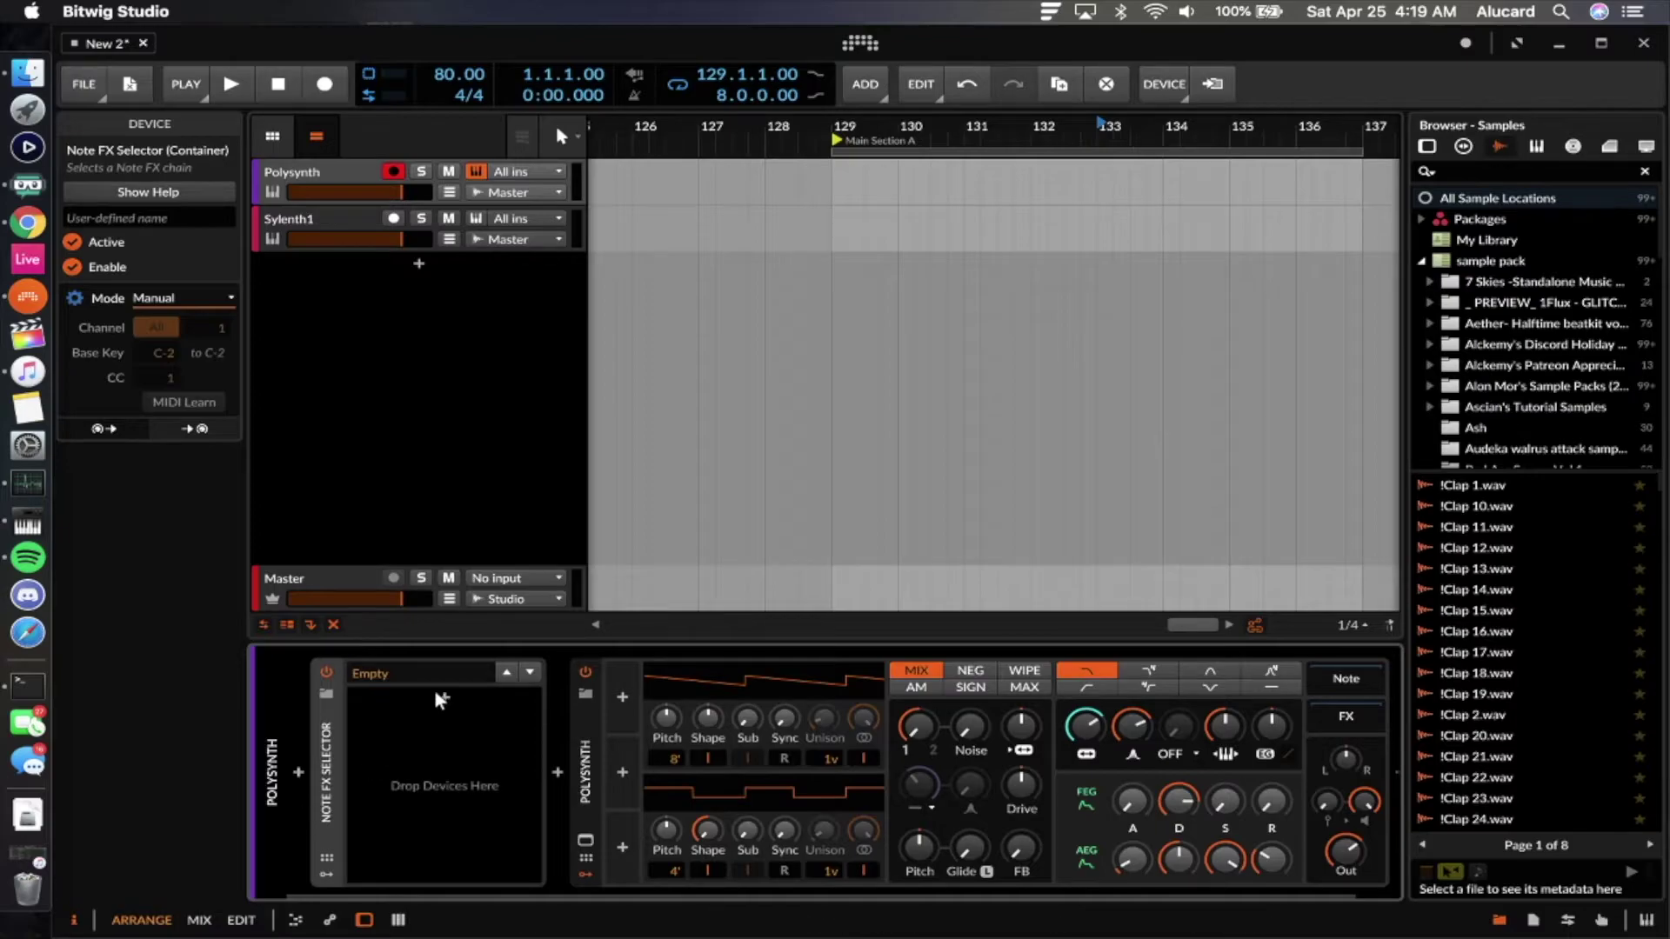
Put a Diatonic Transposer into the selector's first layer and duplicate that layer.
left_click(438, 696)
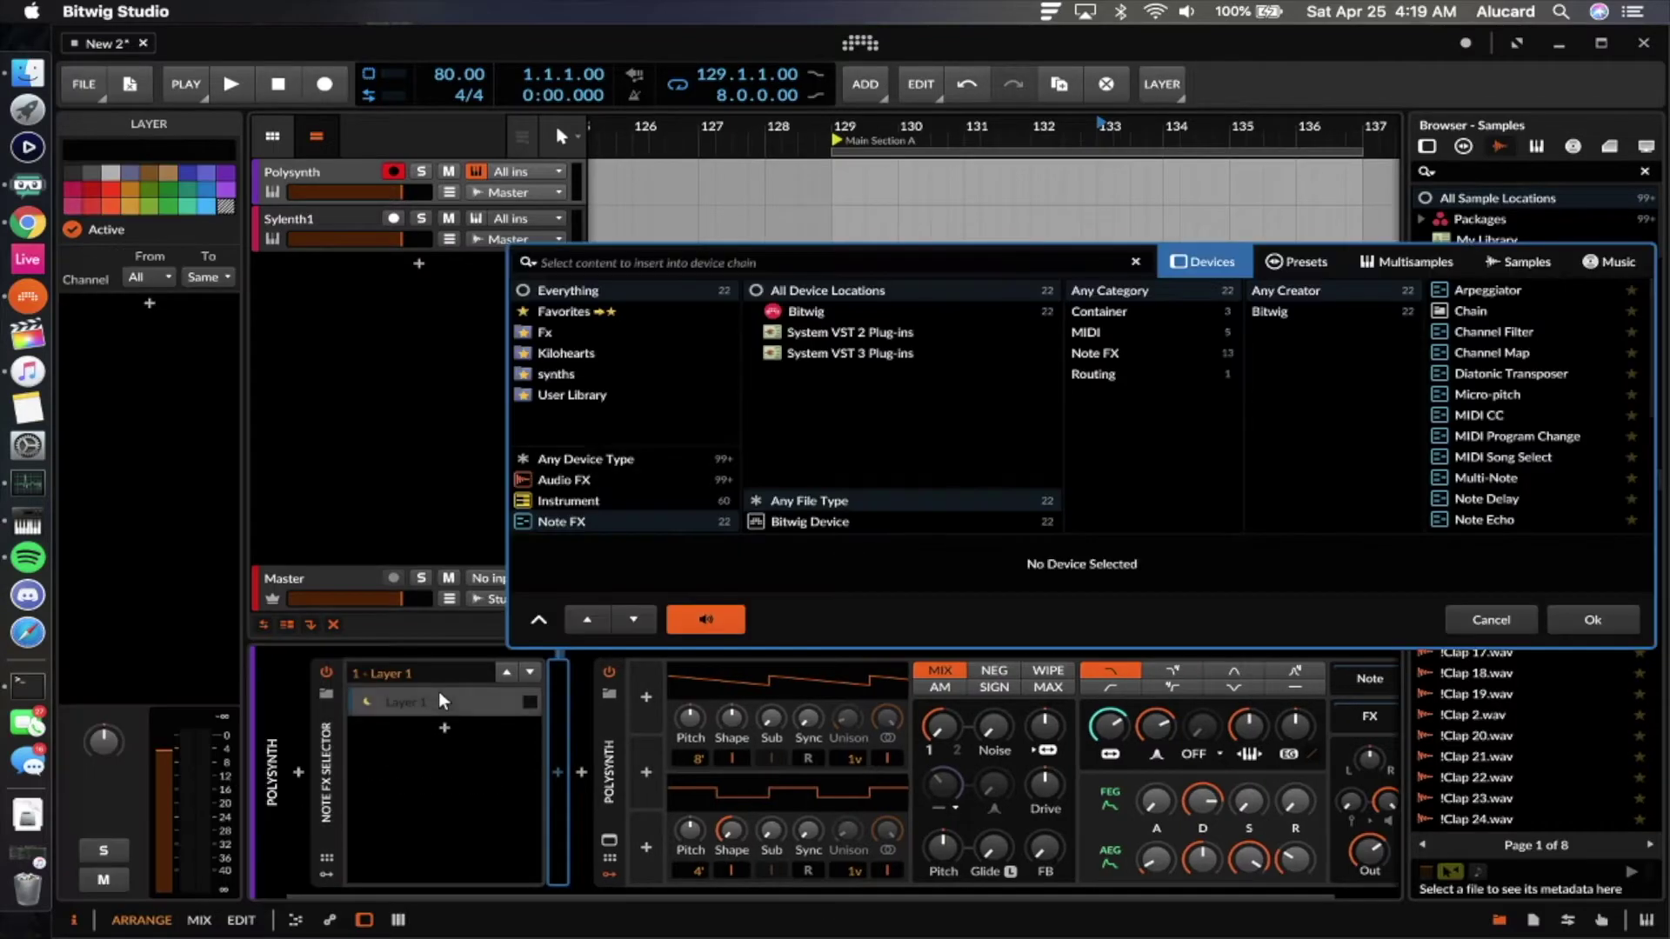
left_click(1491, 373)
left_click(1588, 619)
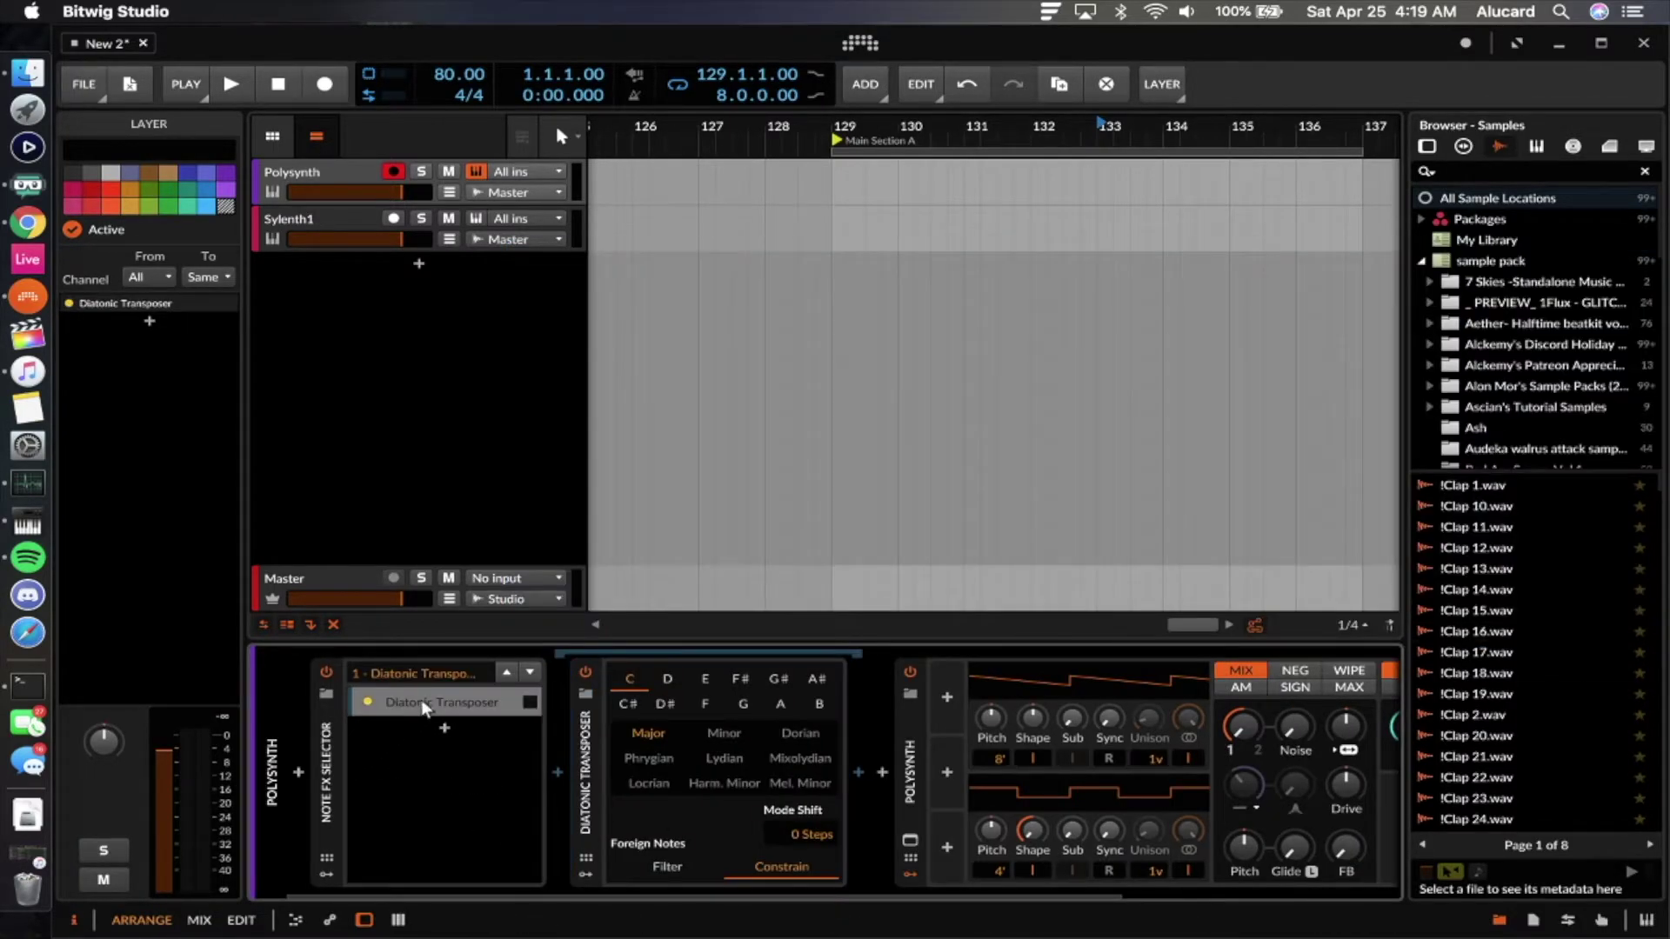
key("super+d")
key("super+d")
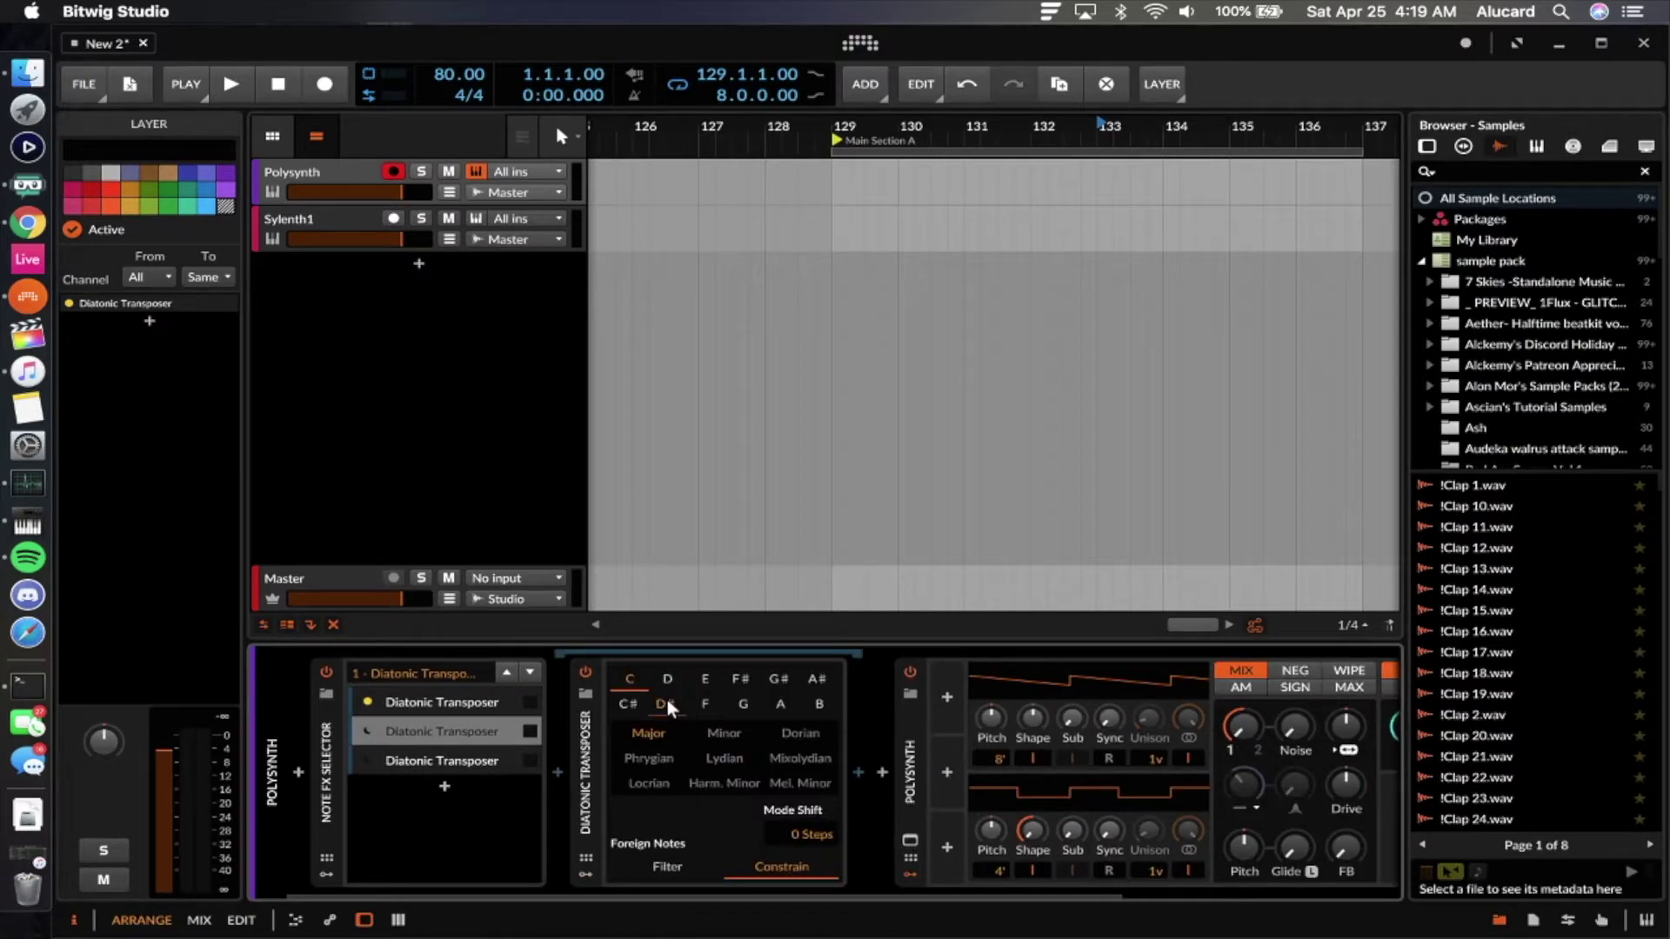
Set the transposer layers to keys F, D# and C, then show the selector's Mode options.
left_click(479, 758)
left_click(705, 704)
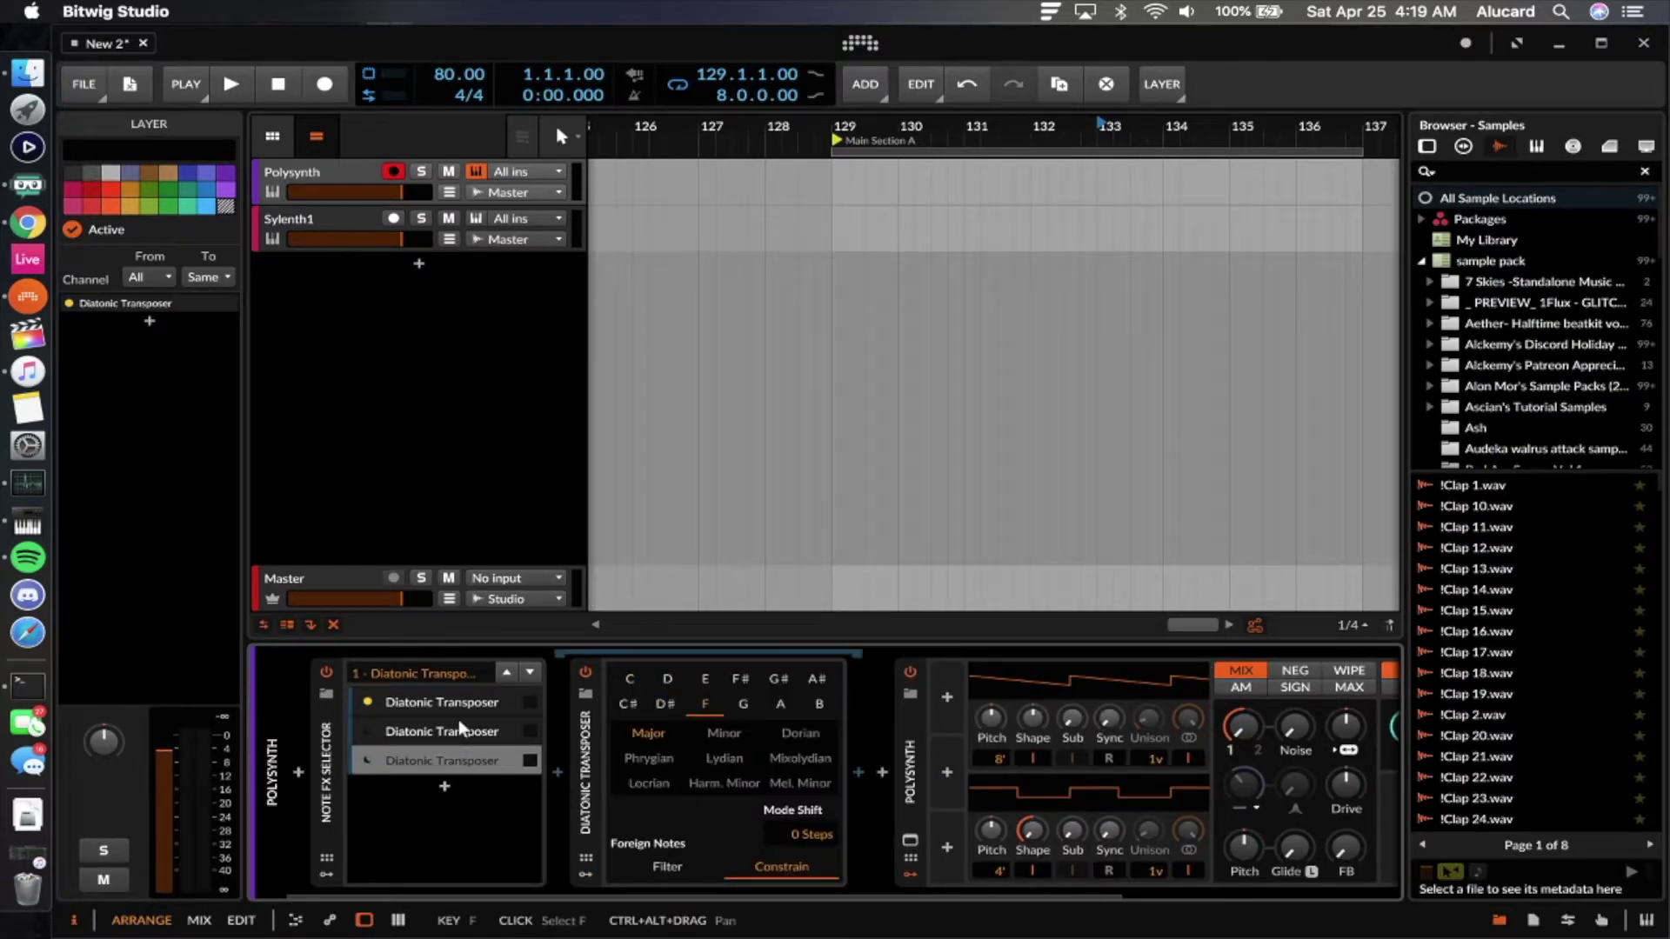
left_click(393, 726)
left_click(416, 696)
left_click(418, 728)
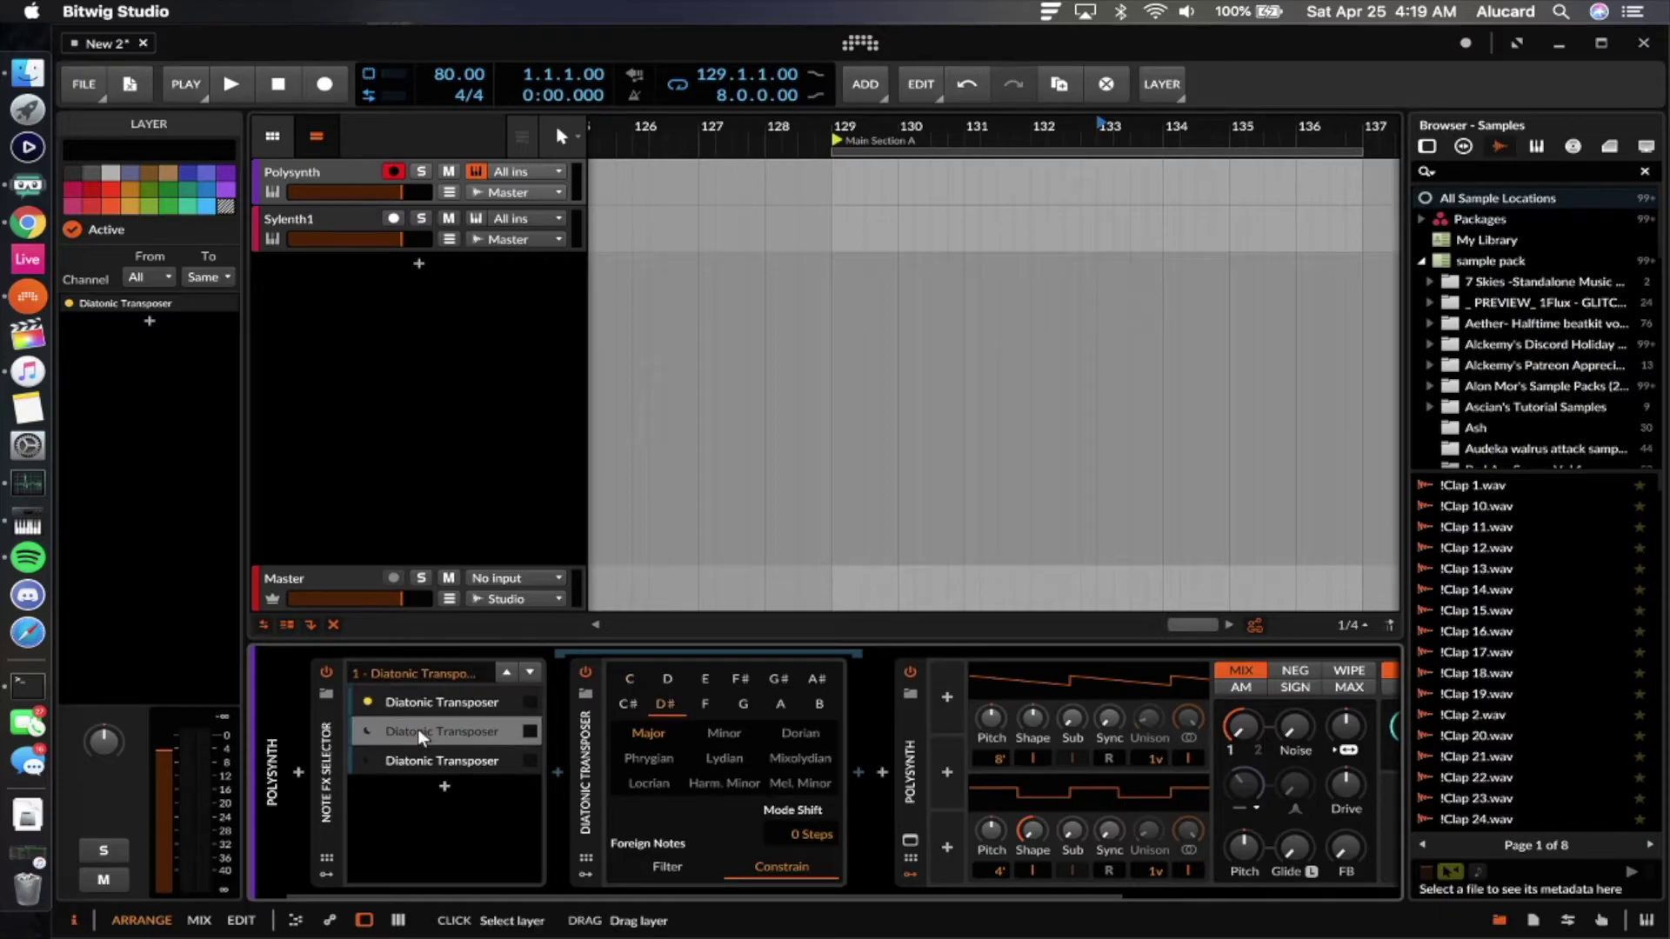
left_click(415, 759)
left_click(405, 733)
left_click(416, 698)
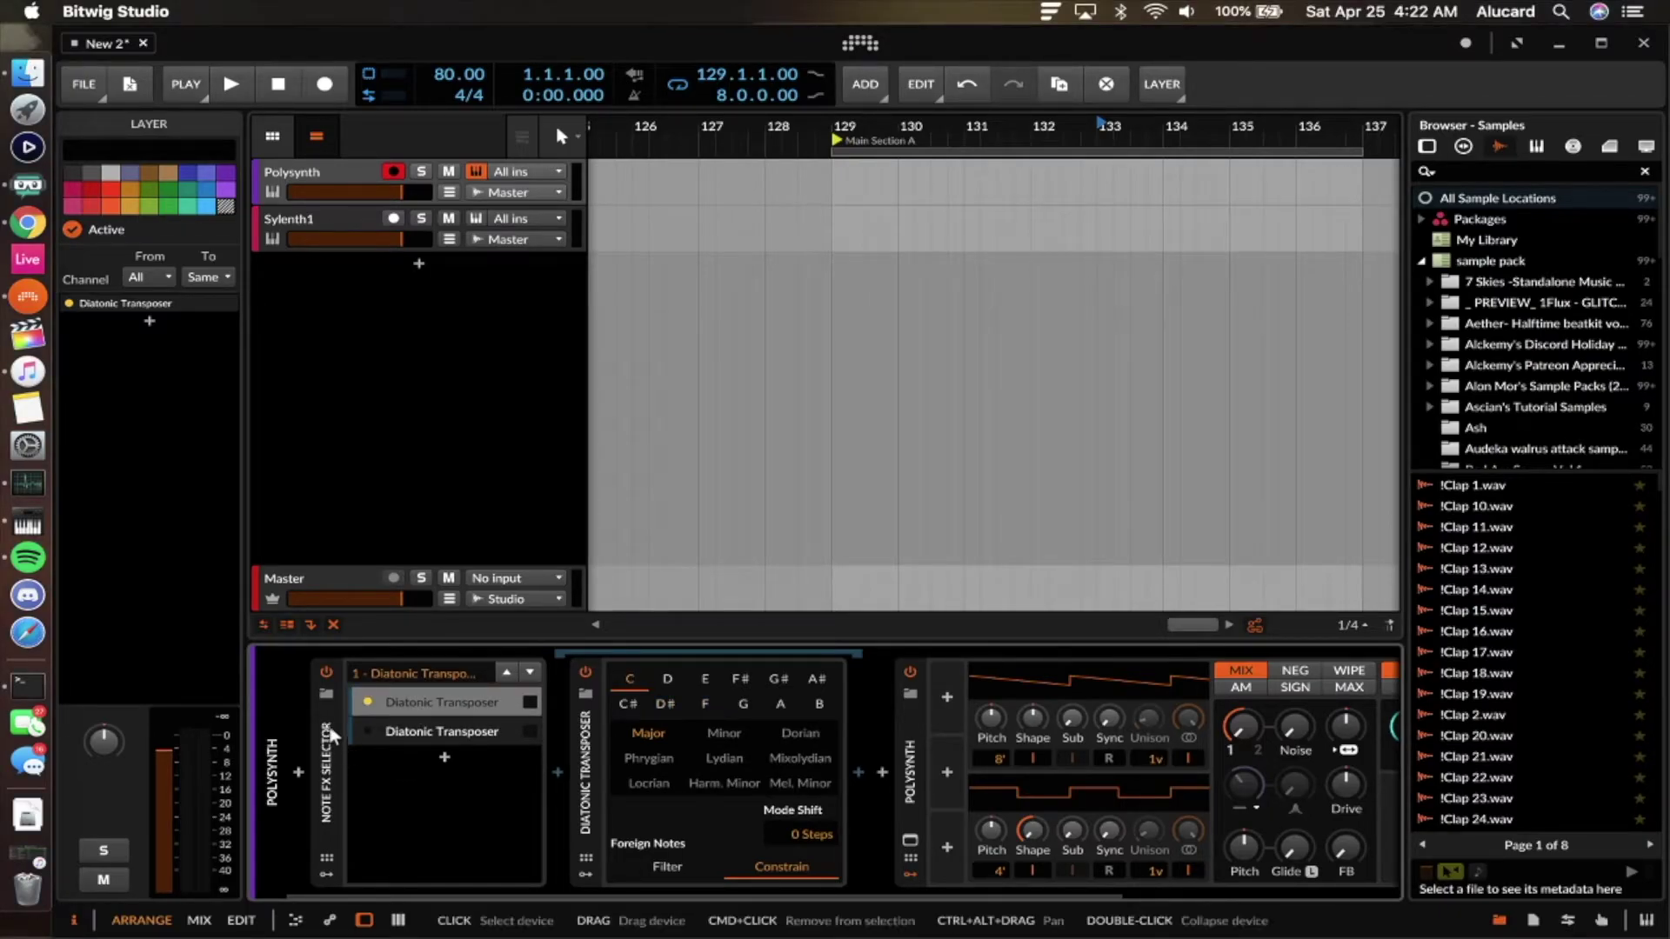
left_click(327, 720)
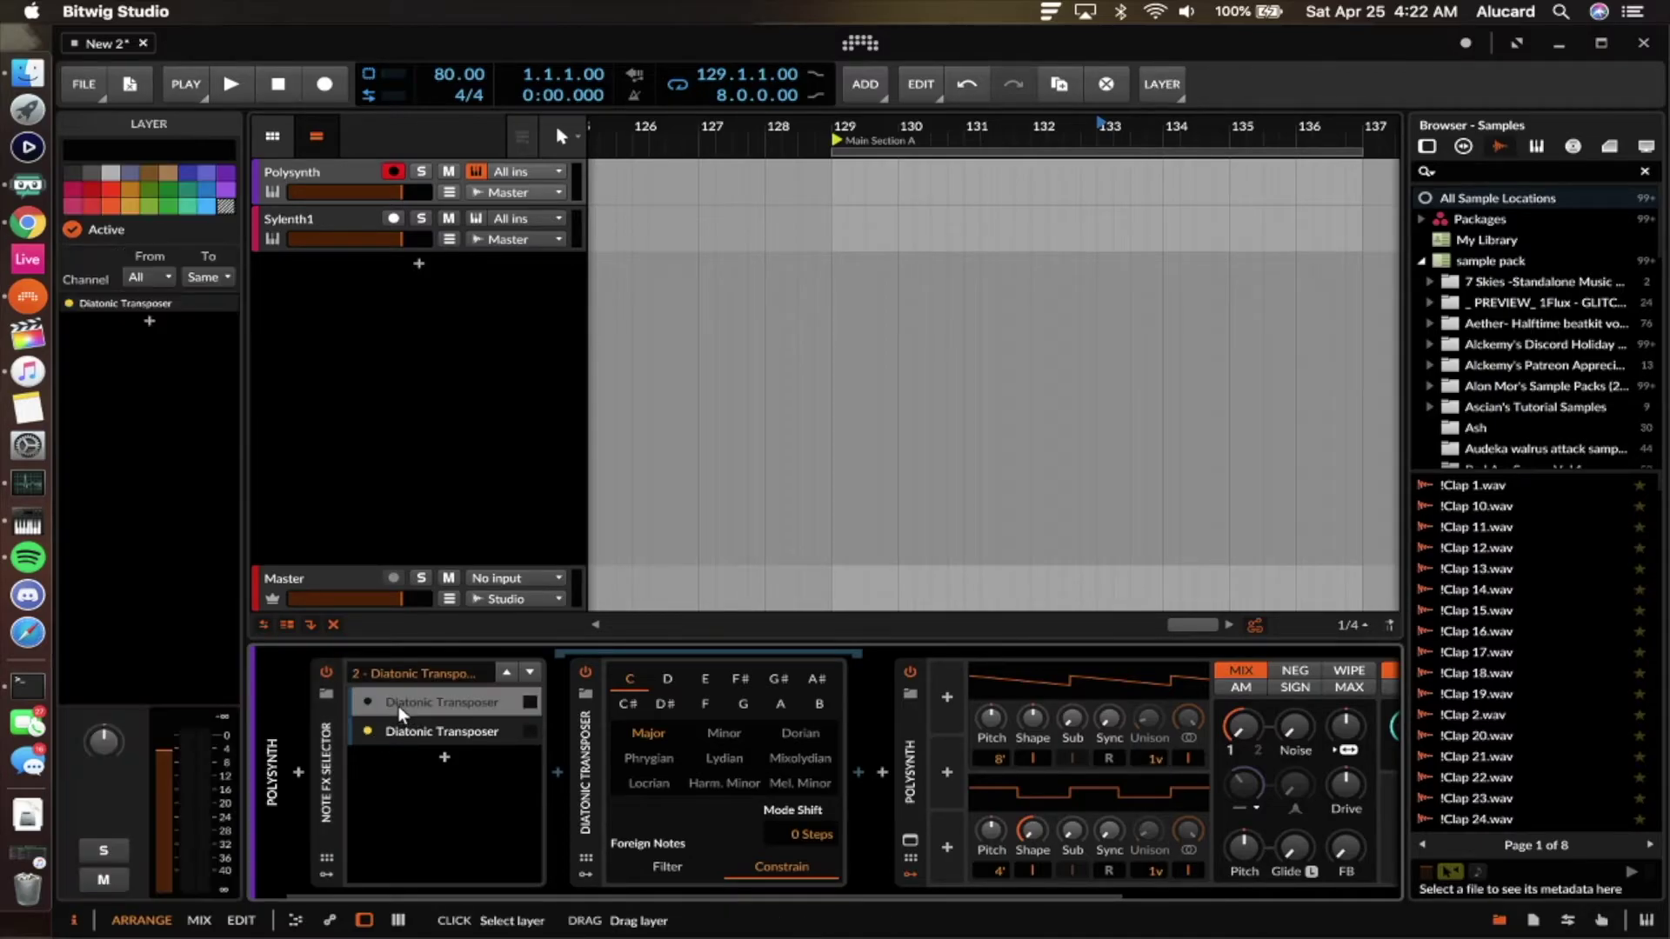
left_click(197, 305)
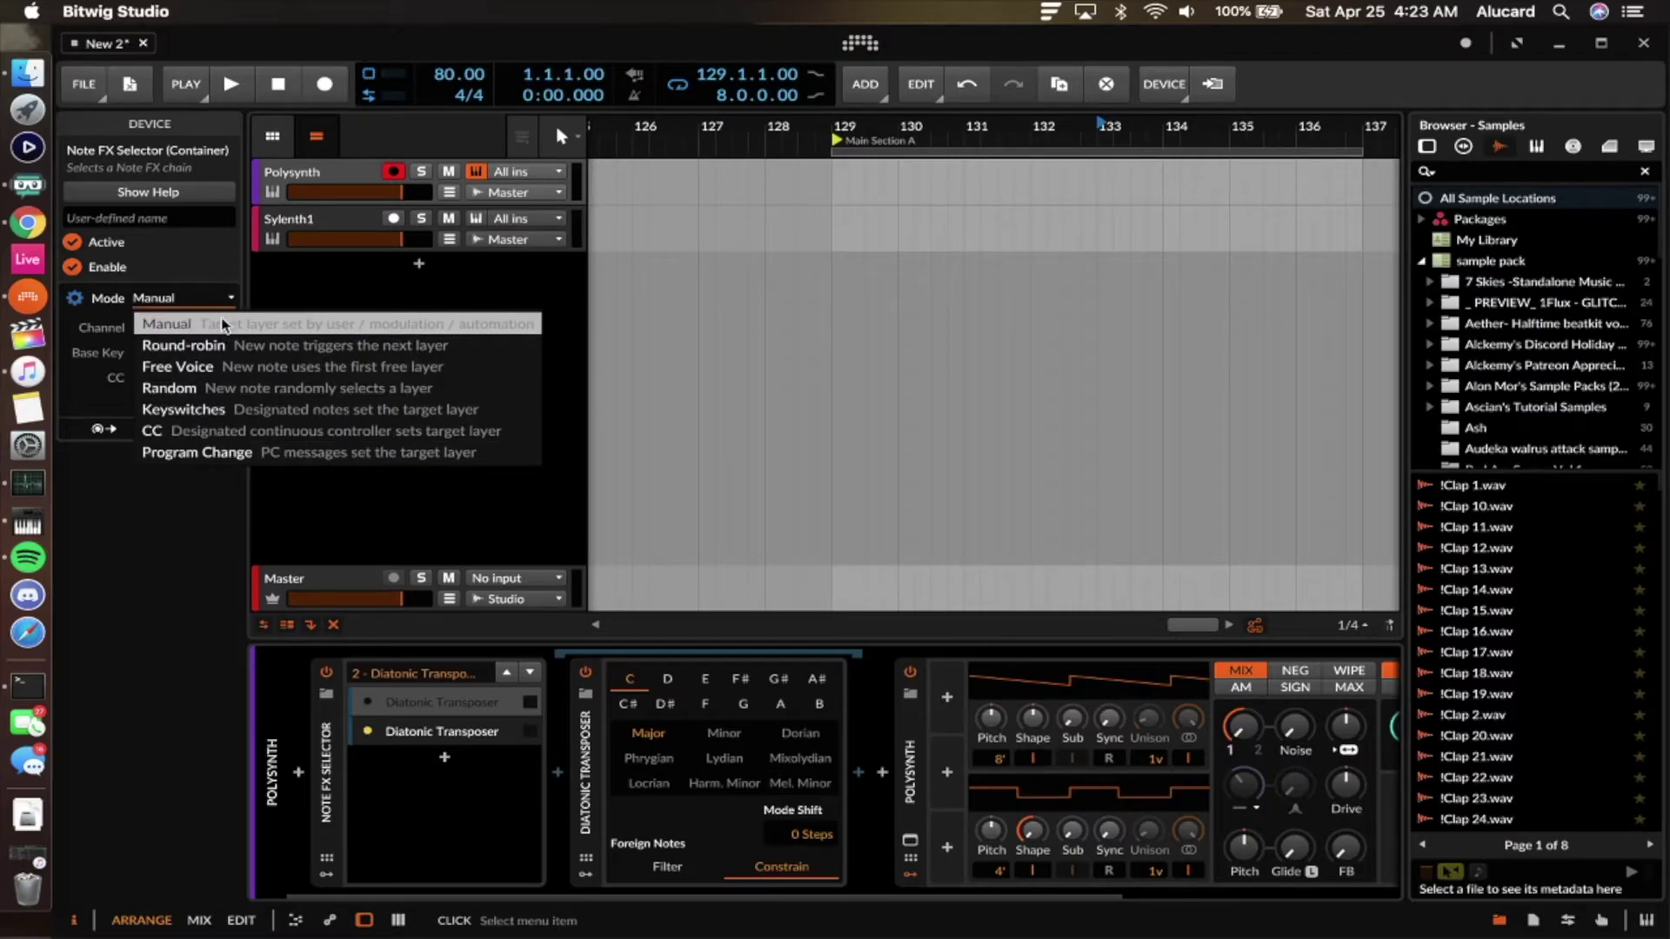
Leave the selector in Manual mode and replace it with a Note Harmonizer.
left_click(328, 750)
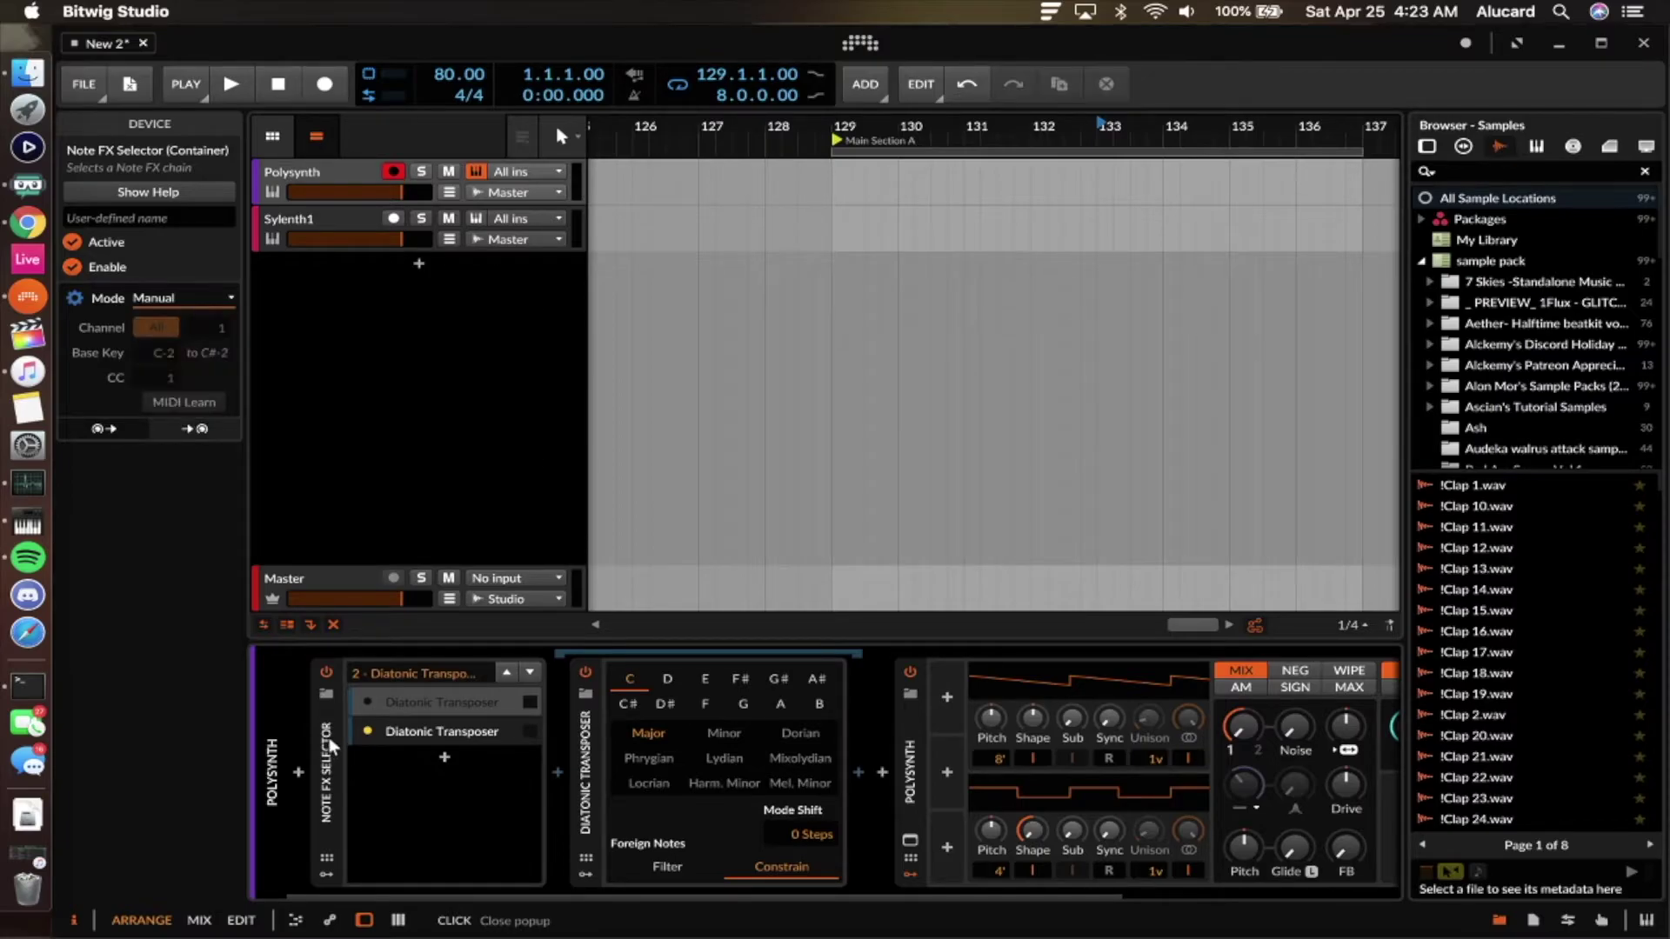
left_click(411, 697)
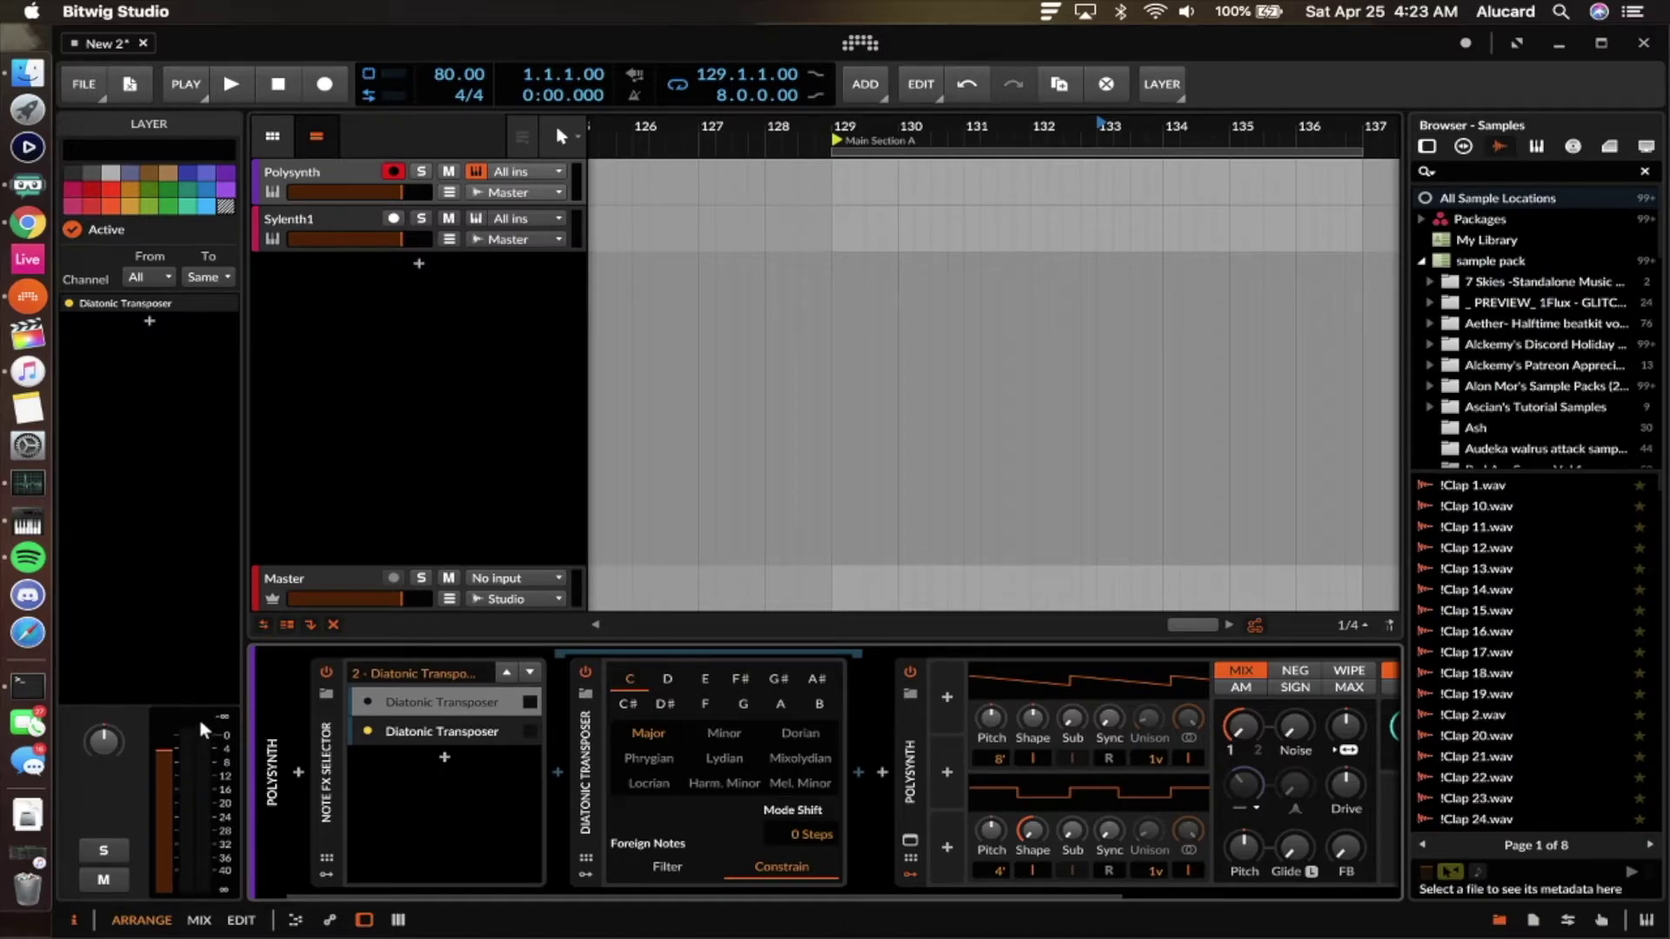
left_click(322, 731)
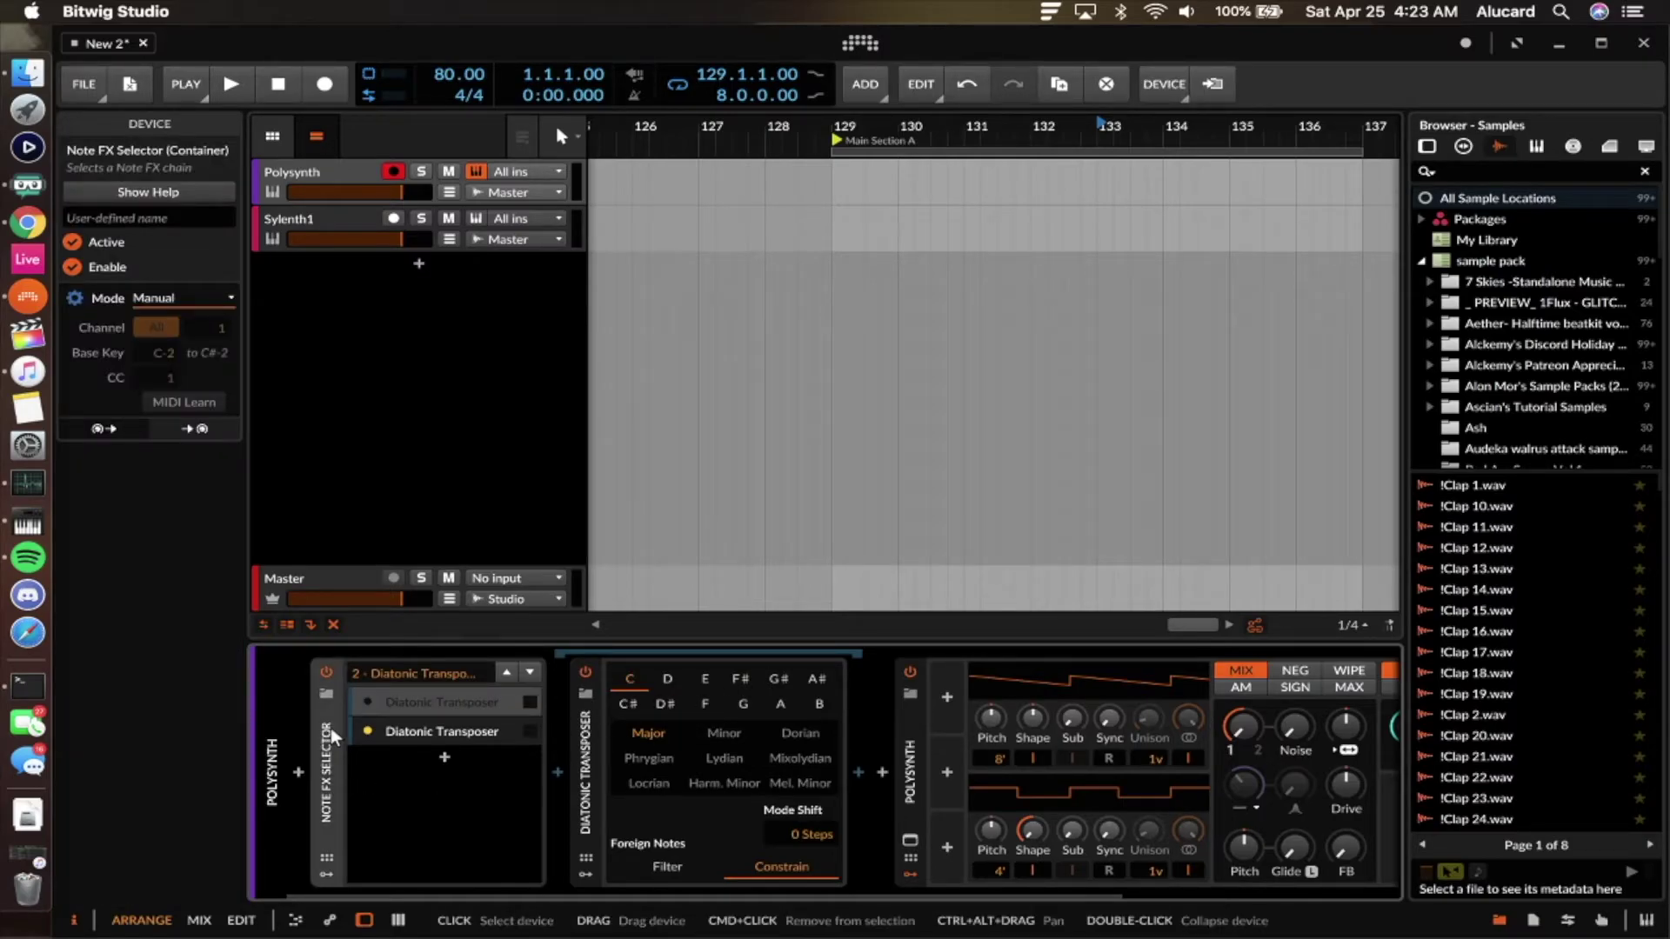
key("super+z")
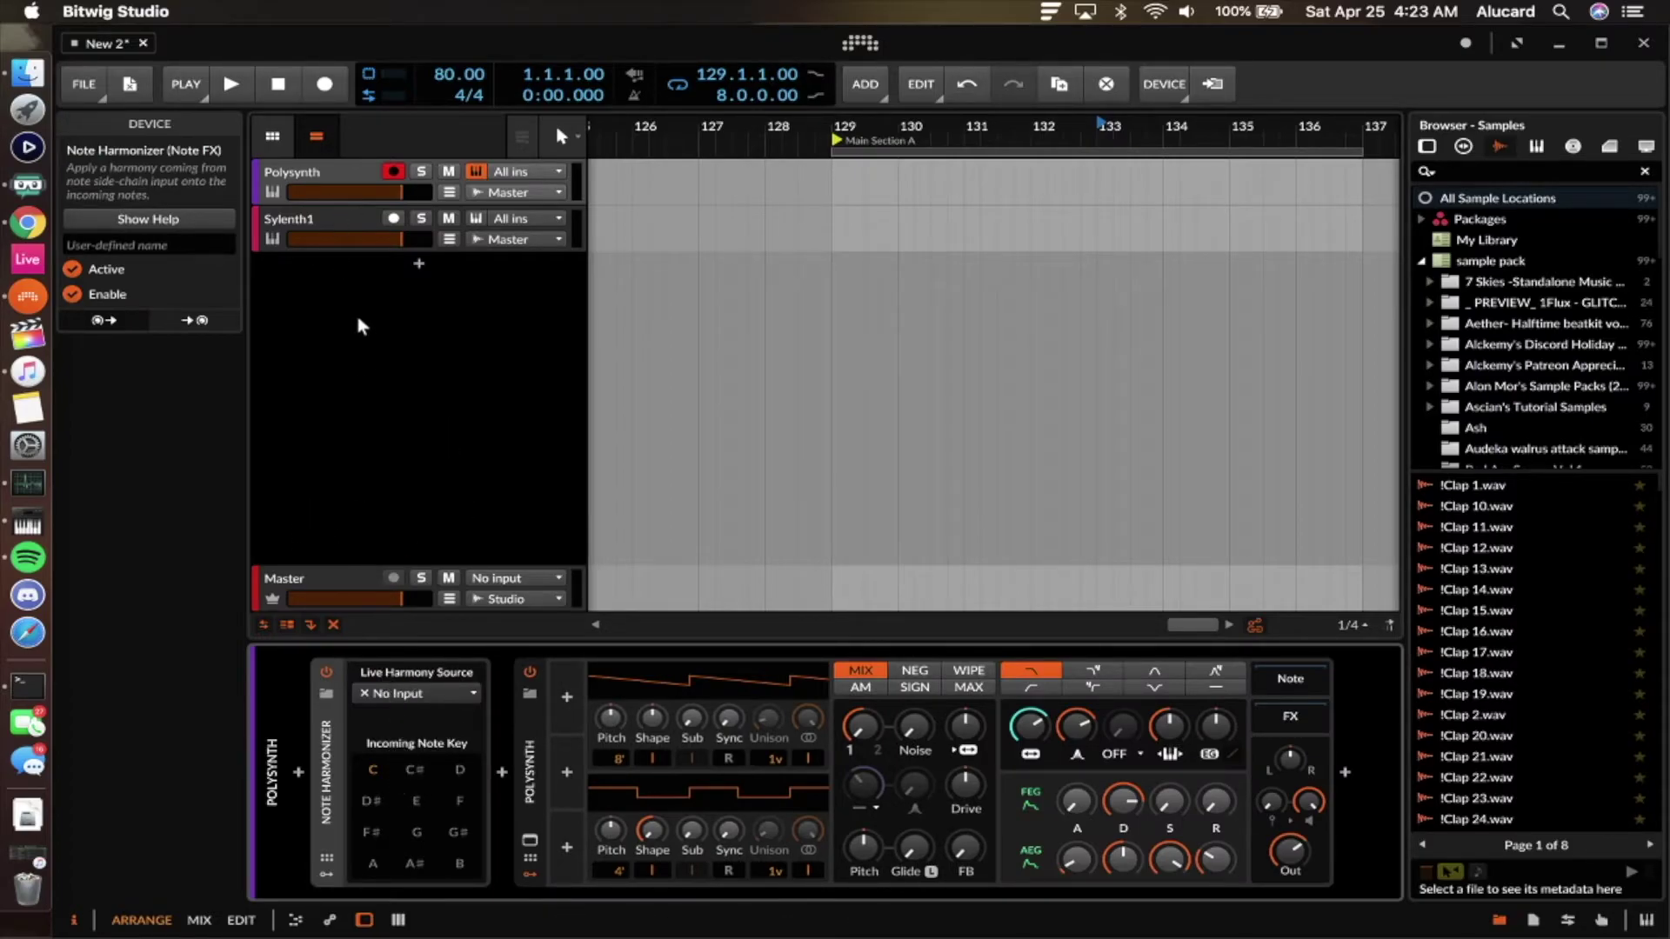
Feed the Note Harmonizer from Sylenth1 in key F, then arm and select Sylenth1.
left_click(407, 692)
mouse_move(437, 759)
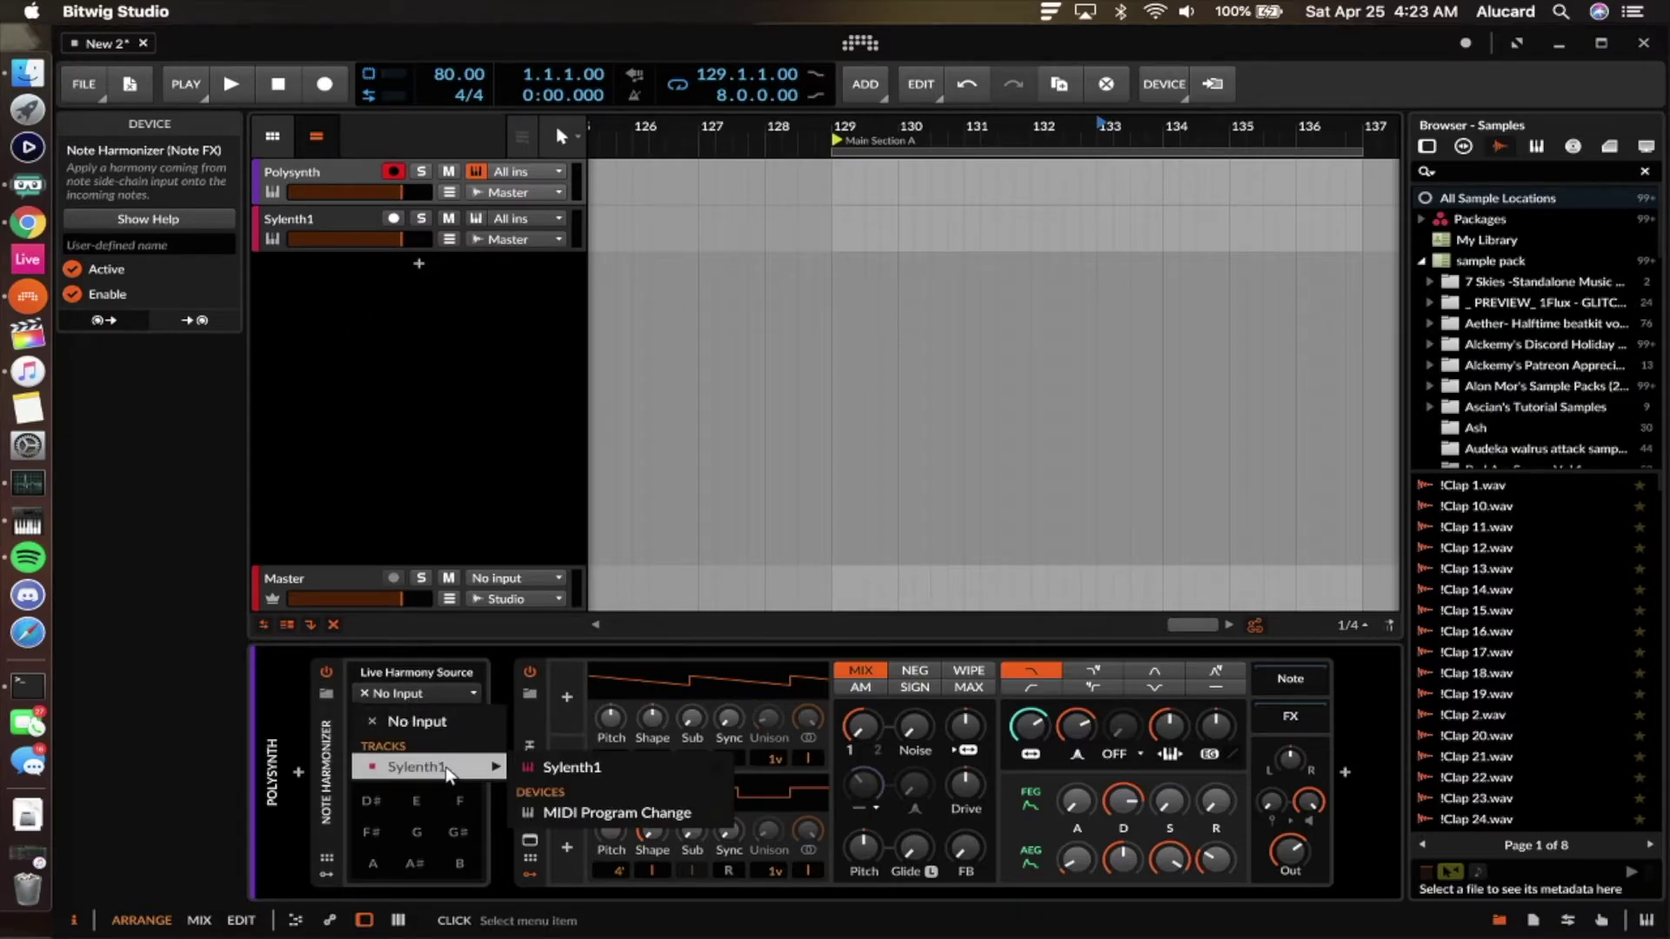
left_click(535, 764)
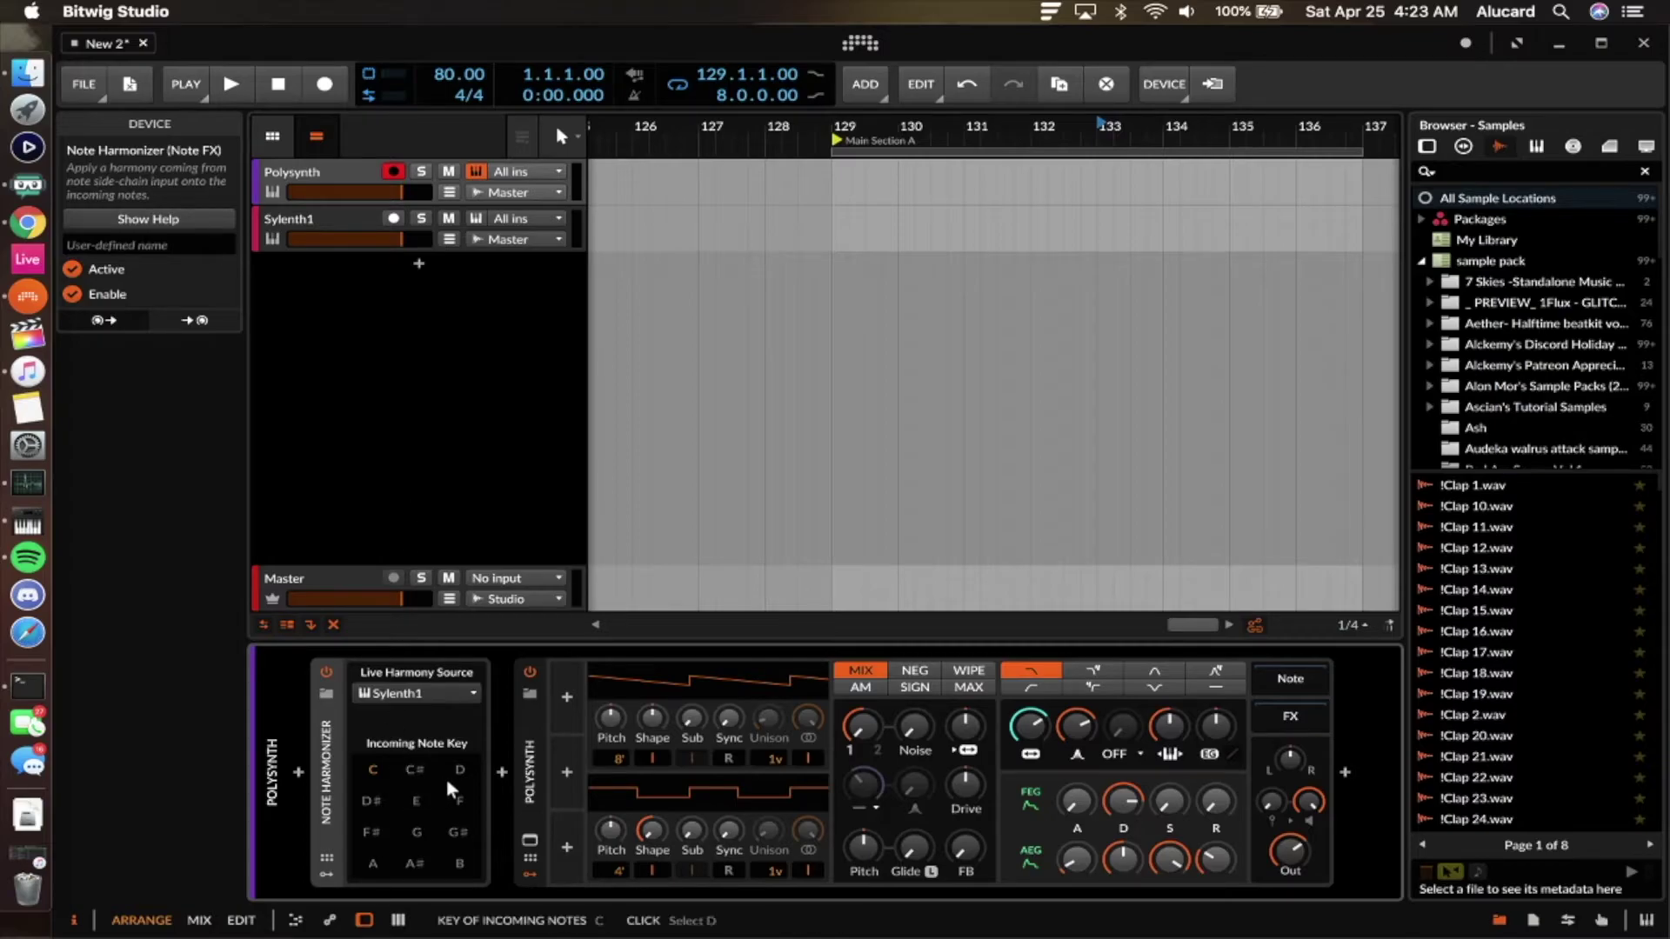
left_click(461, 797)
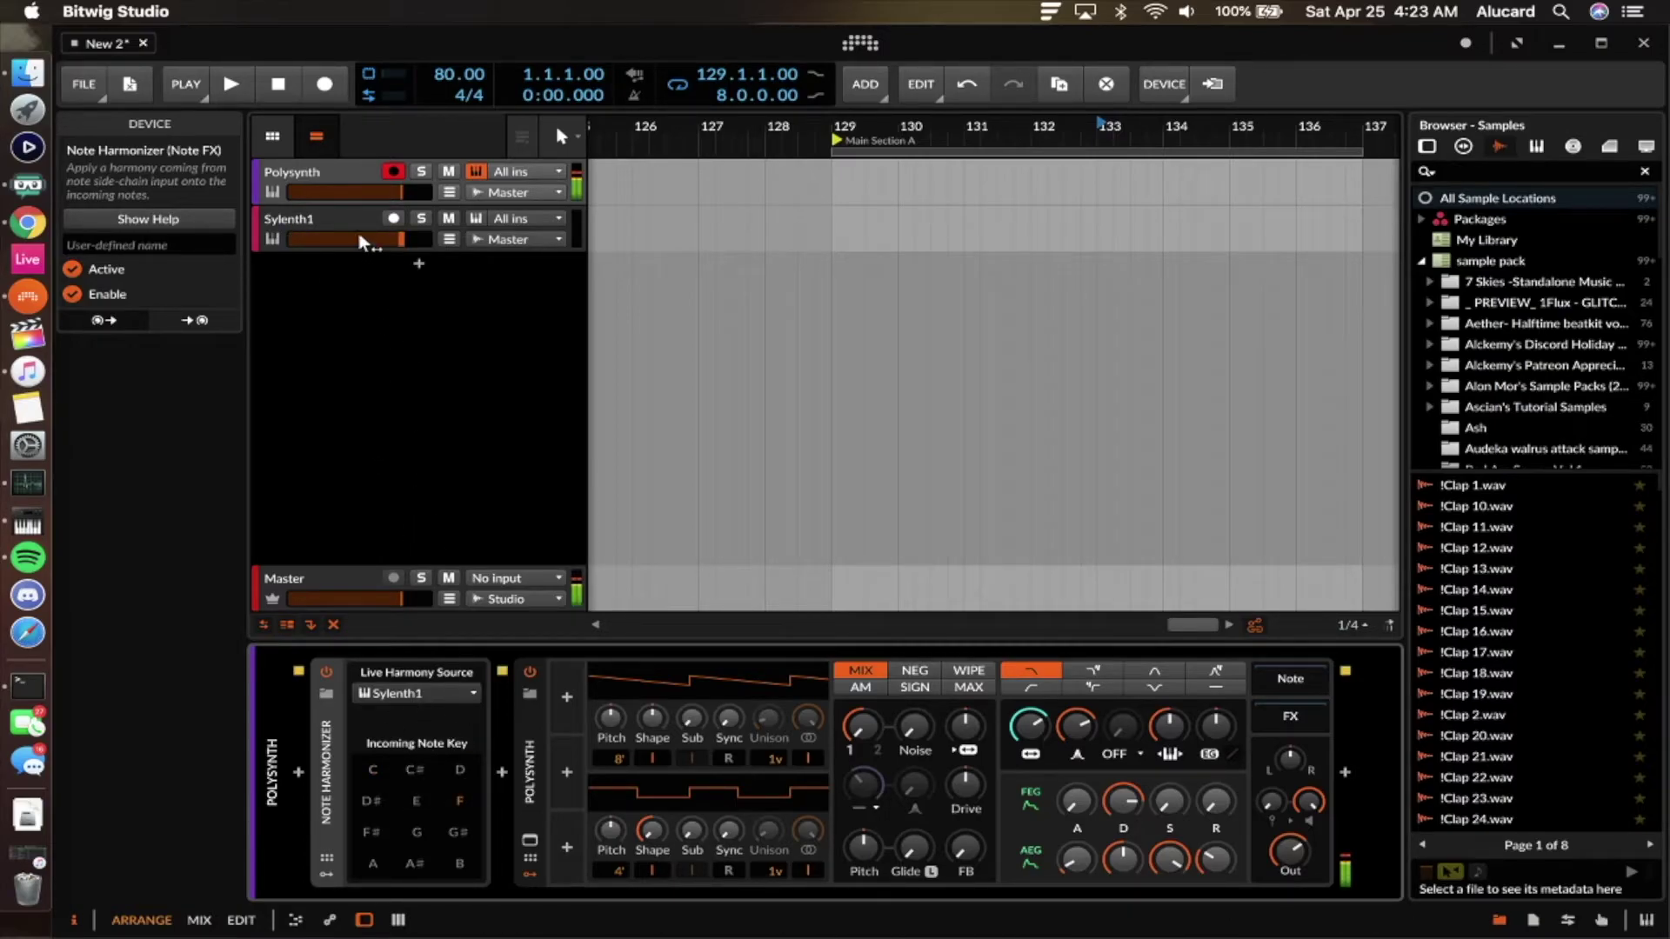
left_click(394, 218)
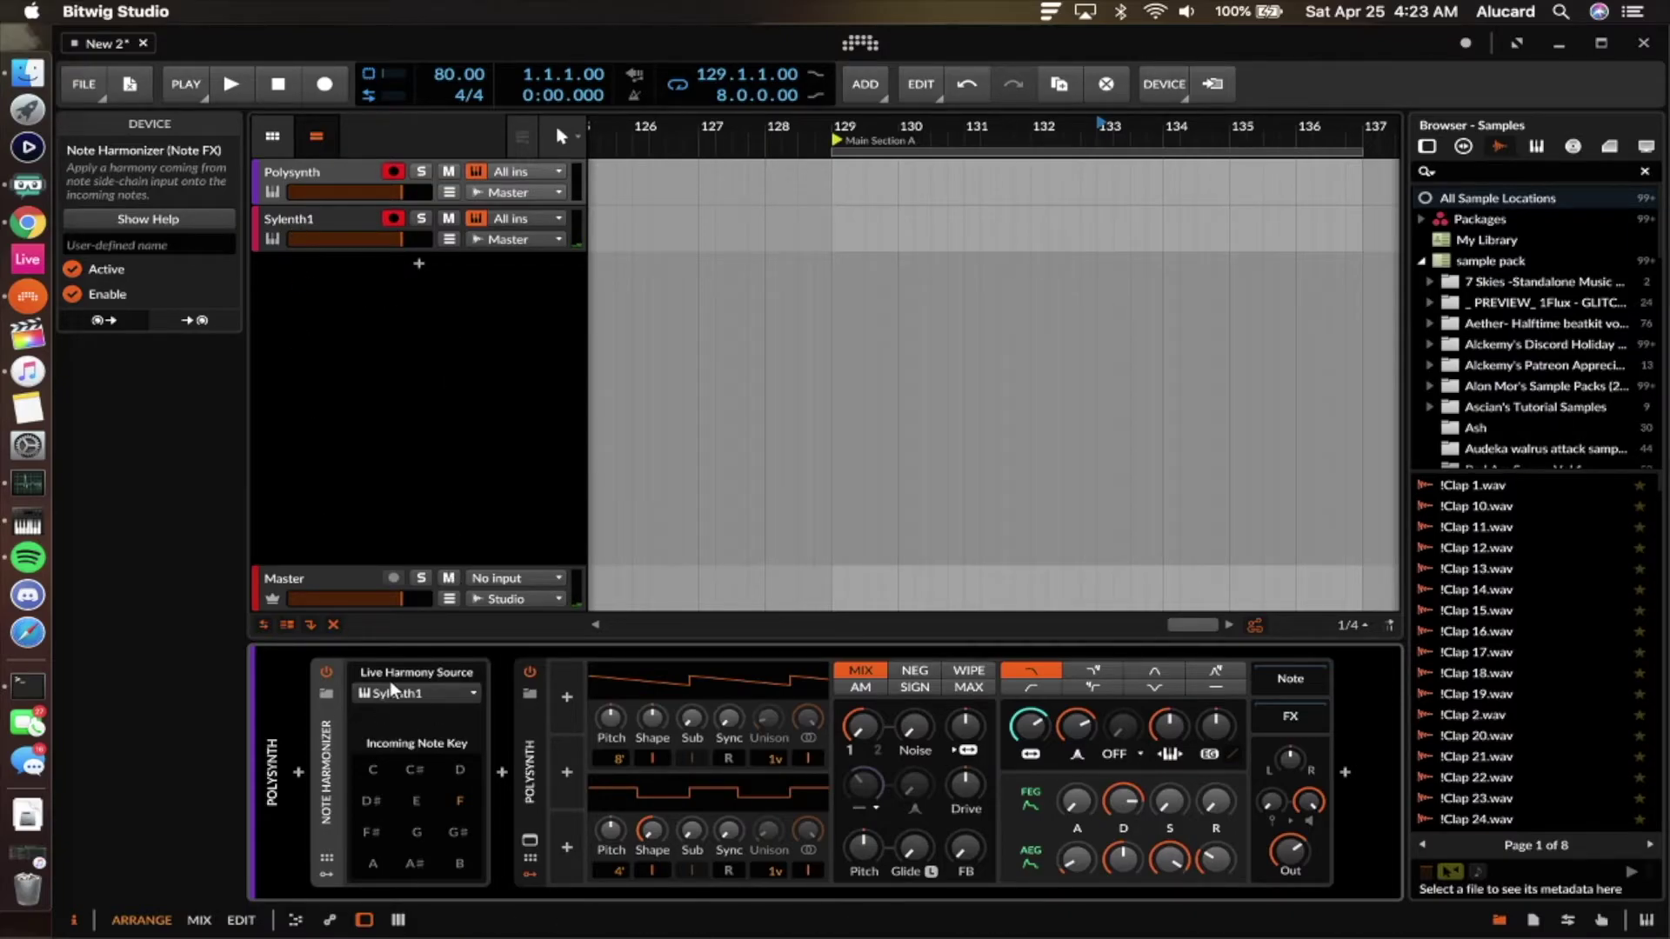
left_click(330, 209)
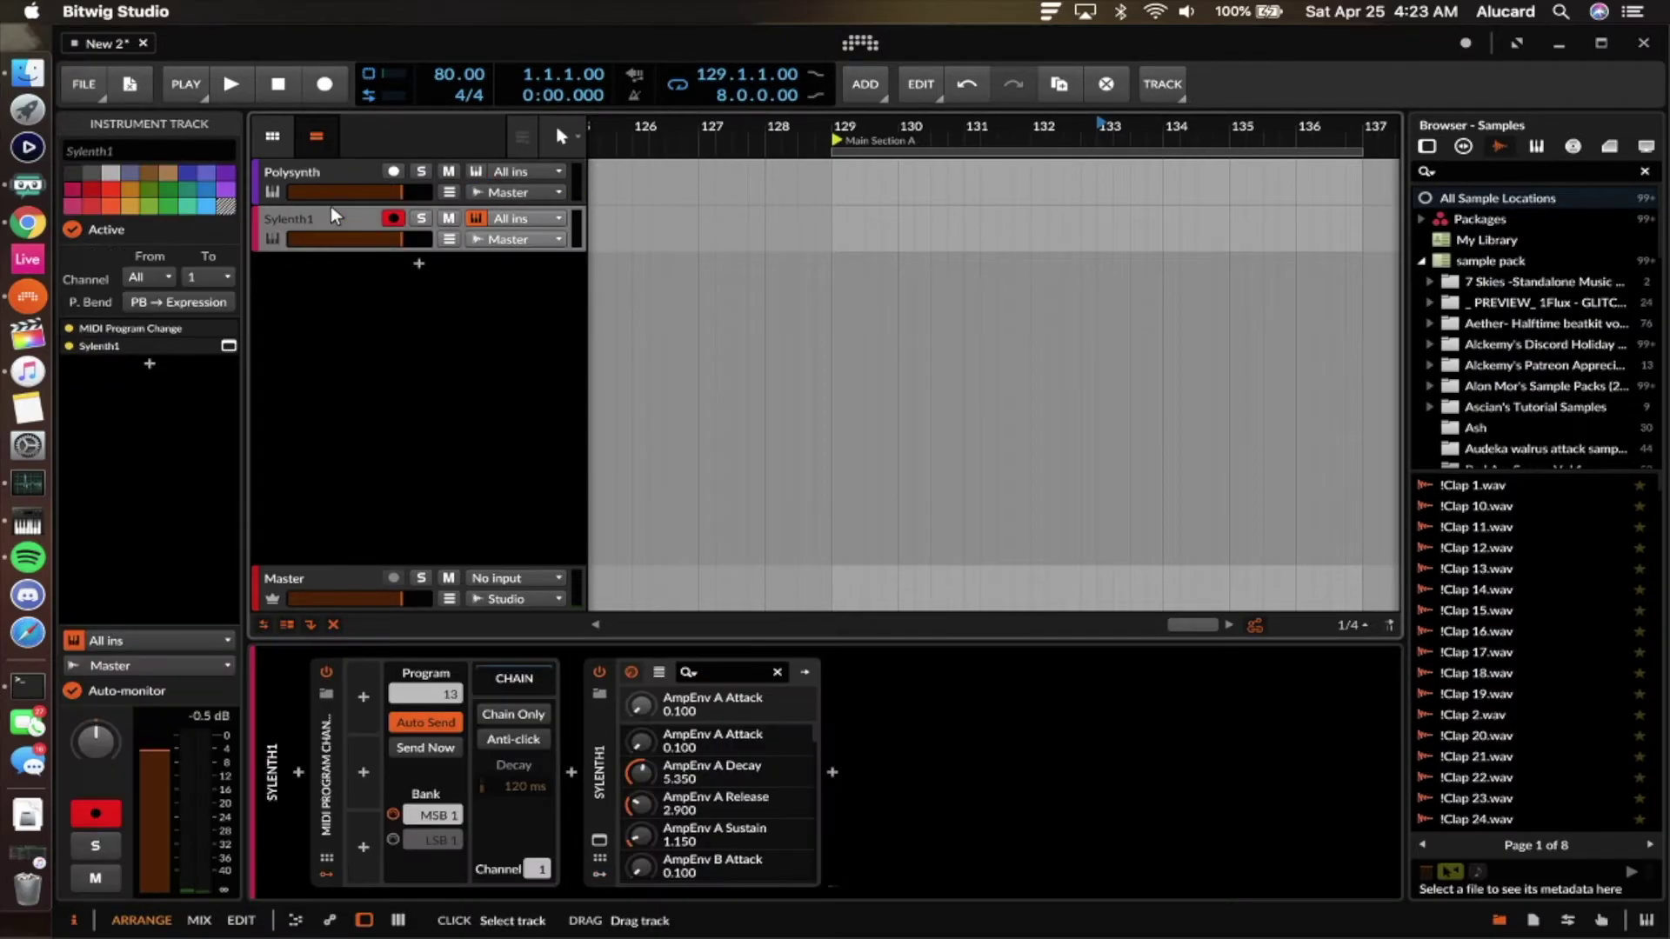
Select the Polysynth track to bring back its device chain.
left_click(315, 181)
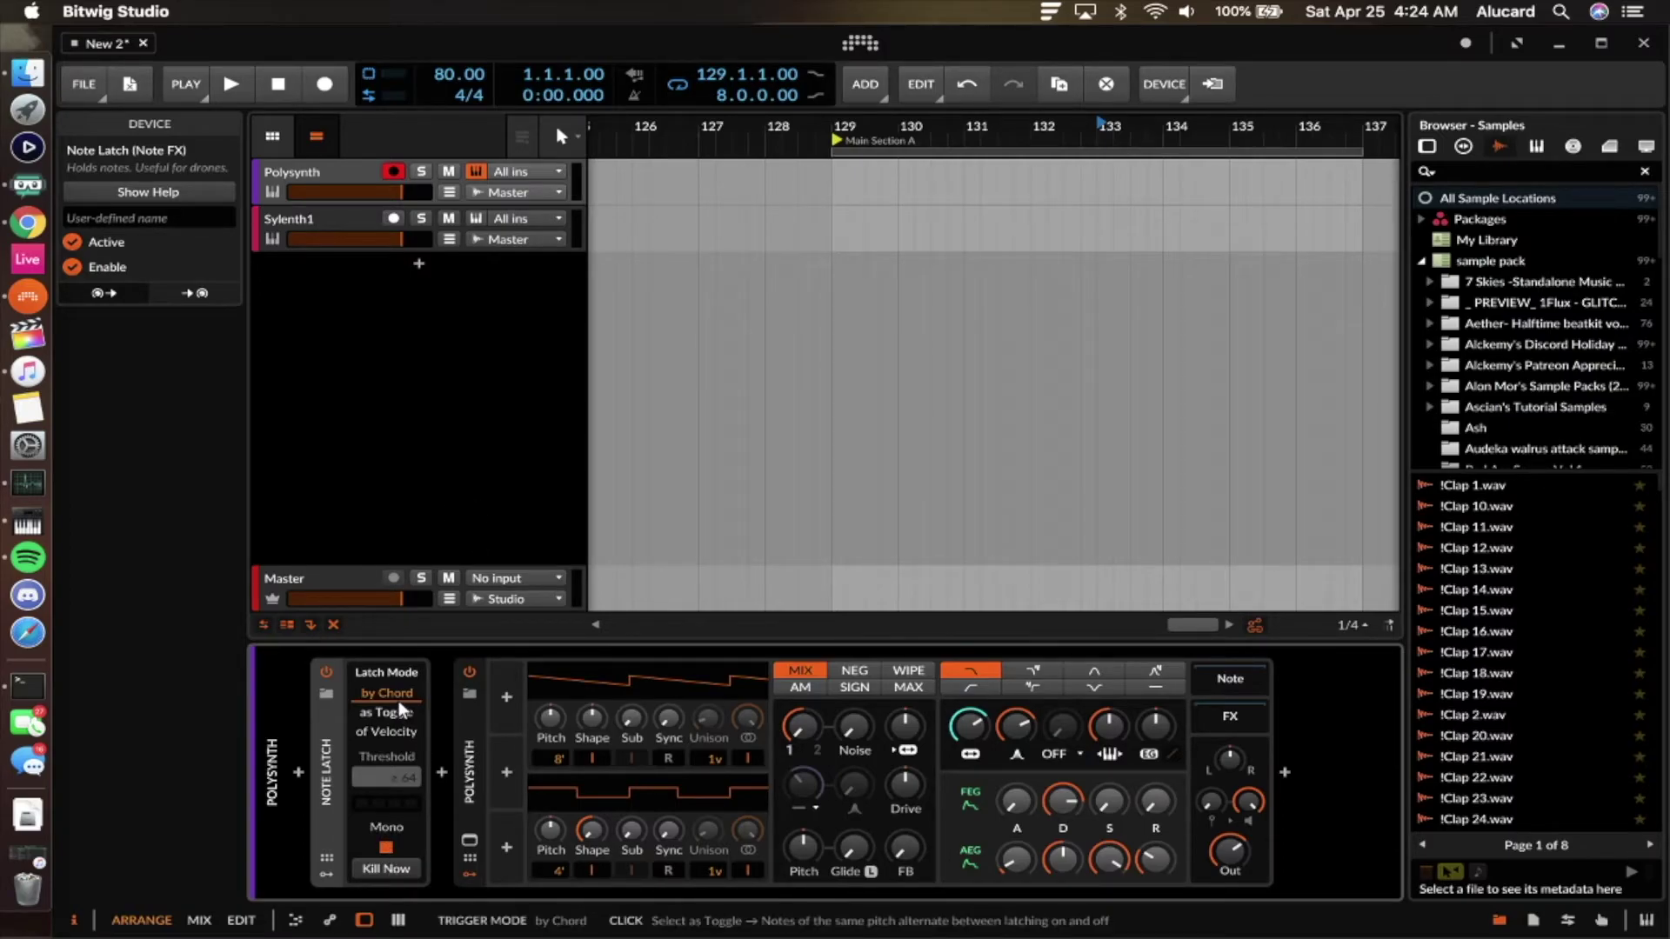
Turn on Note Latch's Mono, release latched notes with Kill Now, then select Note Latch.
left_click(384, 833)
left_click(382, 868)
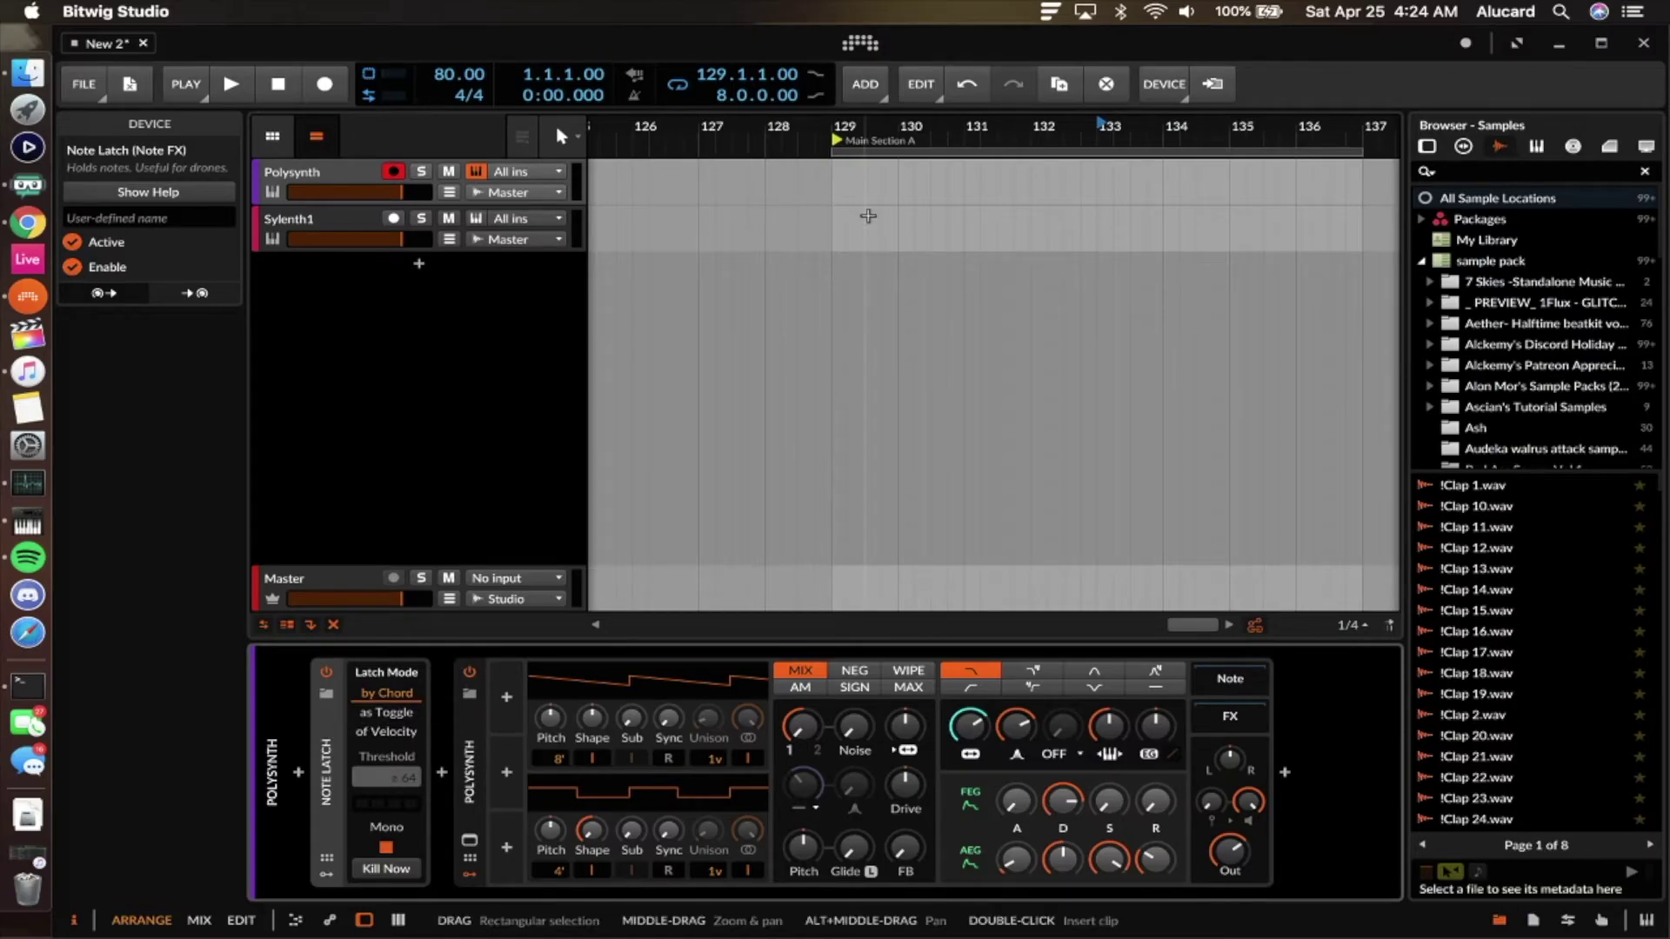
scroll(880, 207, "down", 2)
left_click_drag(857, 225, 1121, 225)
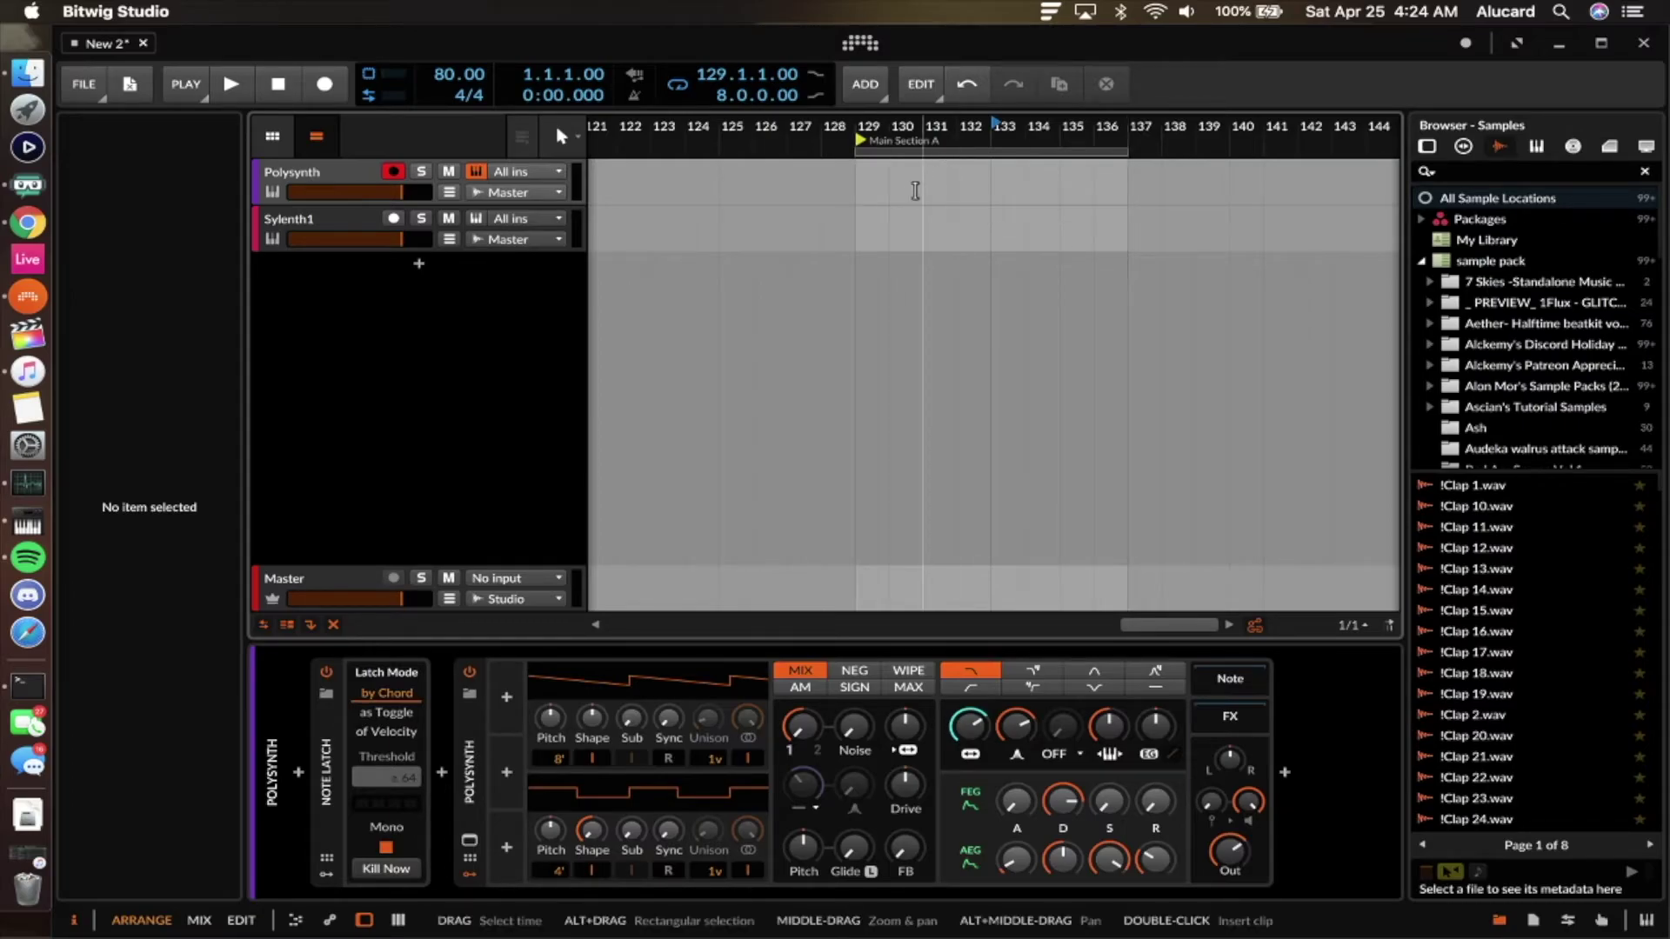
scroll(915, 191, "down", 1)
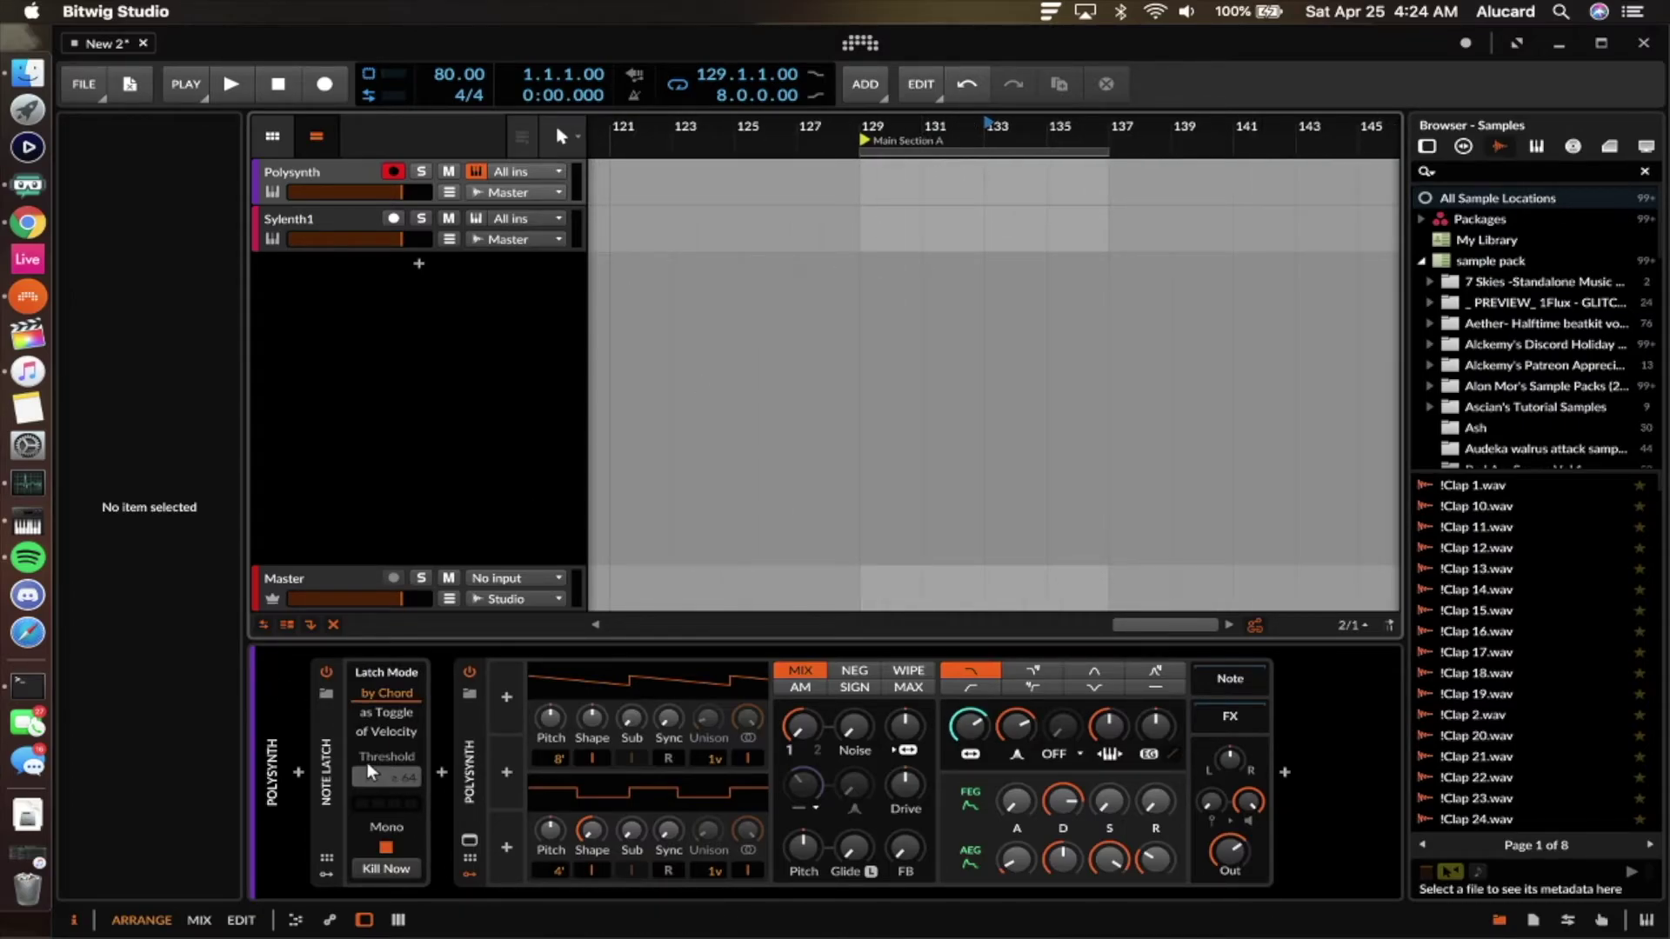
left_click(324, 722)
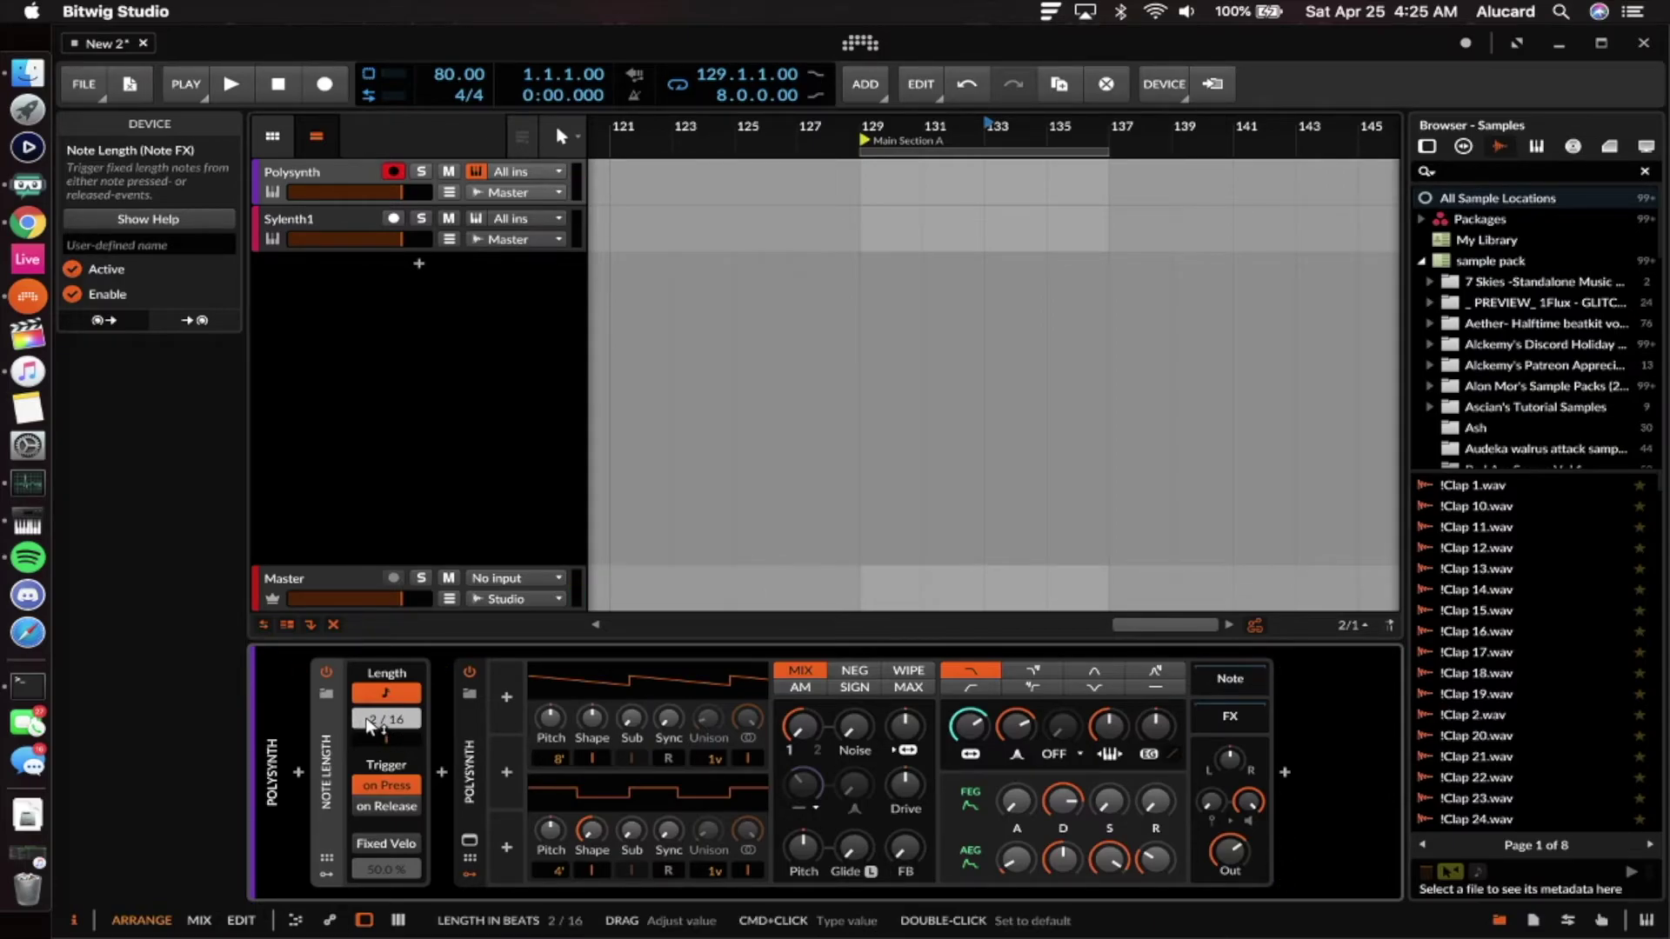
Lengthen Note Length to 10/16, then delete it from Polysynth's chain.
left_click_drag(372, 727, 371, 703)
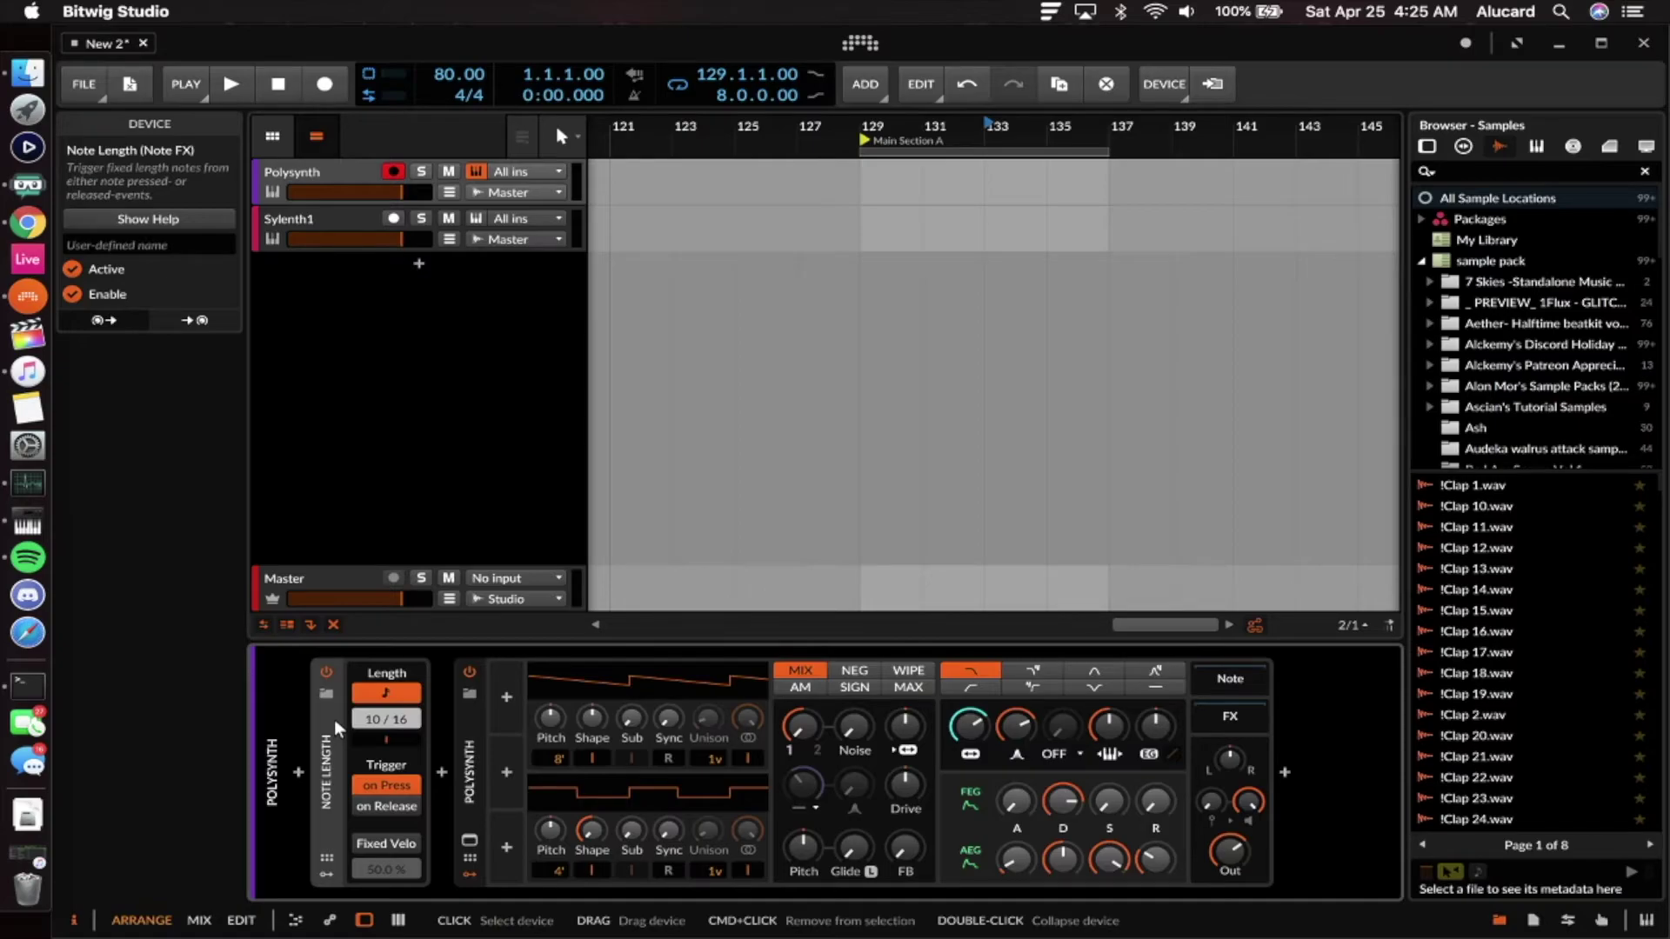
key("Delete")
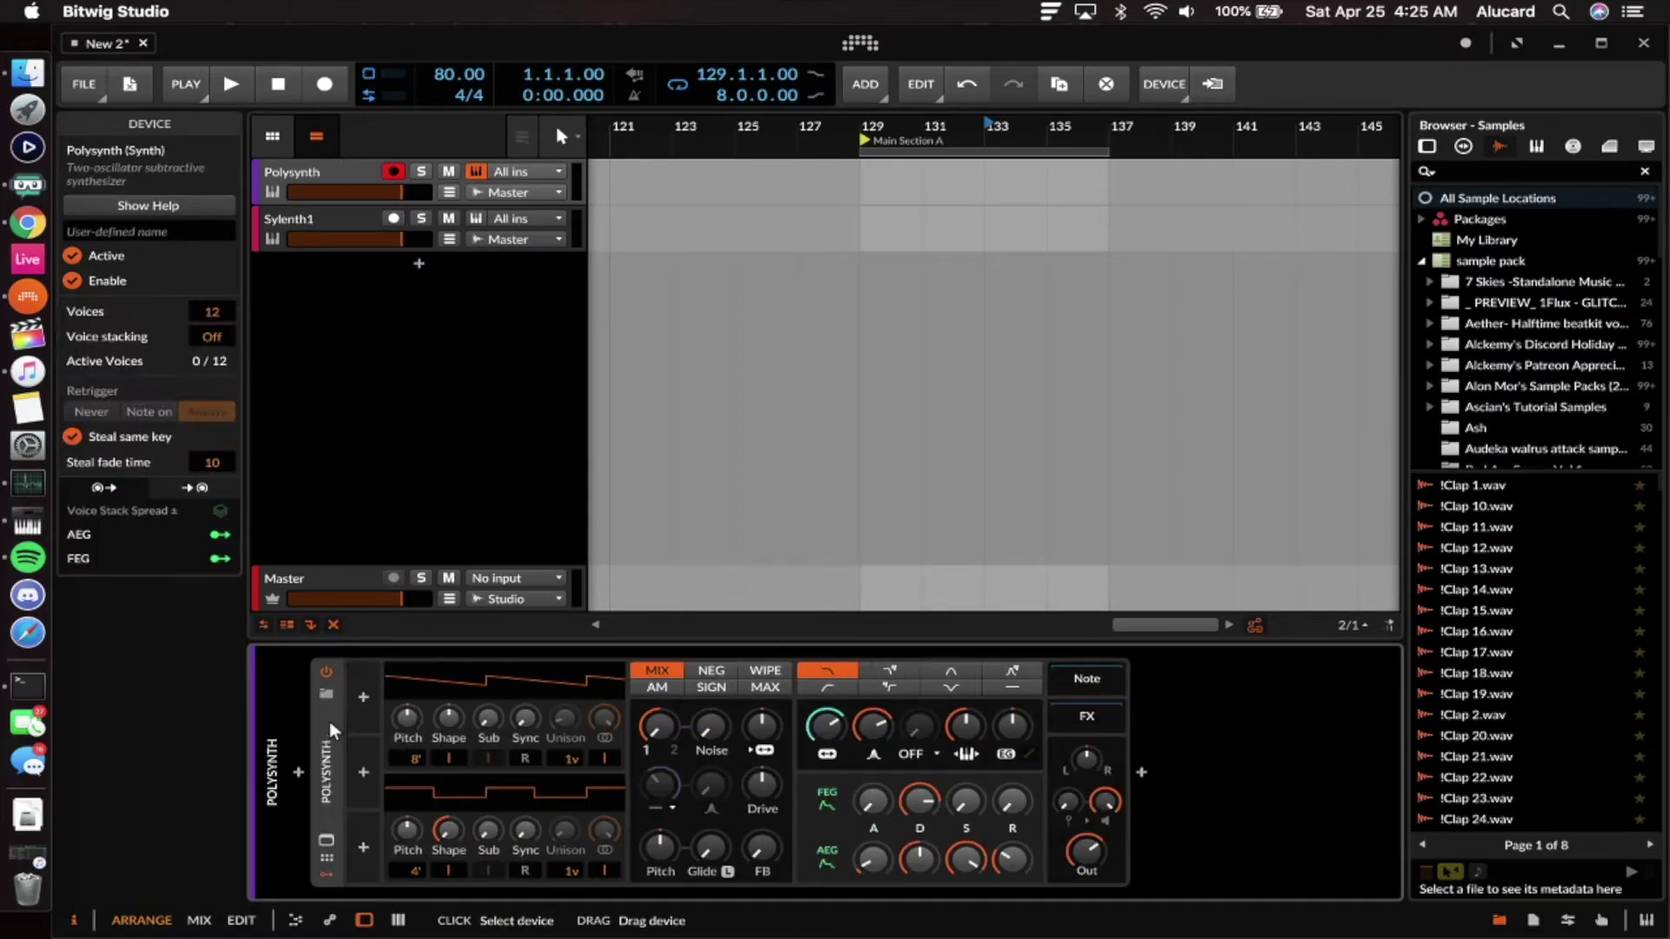
Preview Note Pitch Shifter before Polysynth, shifting up one octave and back to ±0.
left_click(298, 771)
scroll(1286, 380, "down", 5)
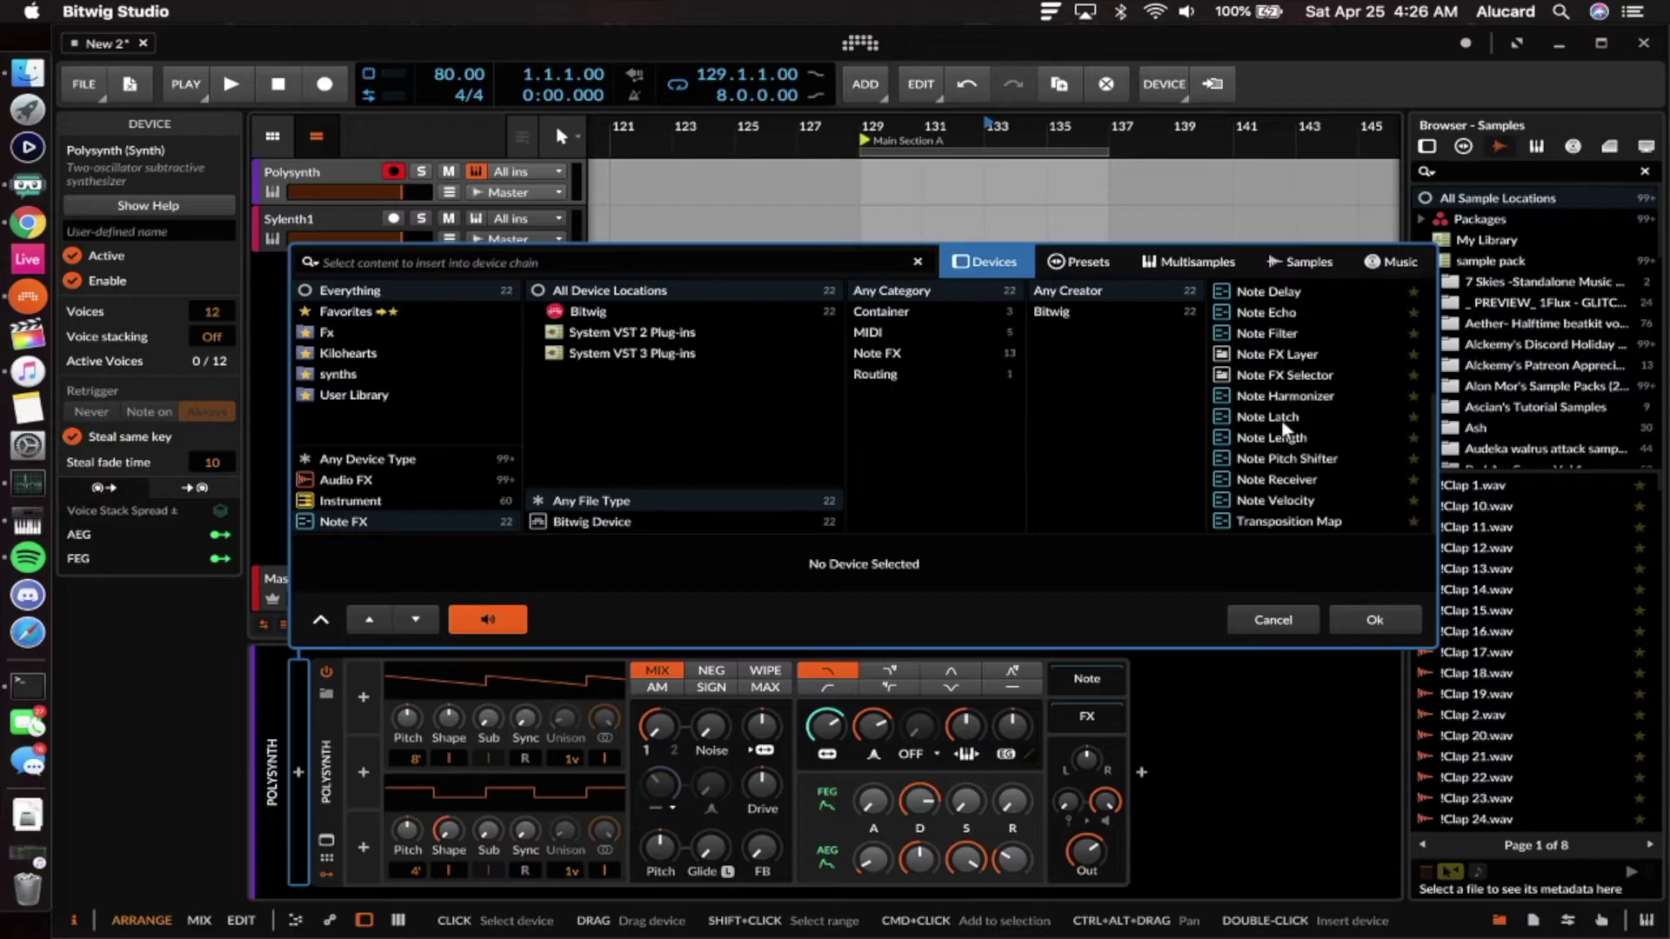
left_click(1288, 458)
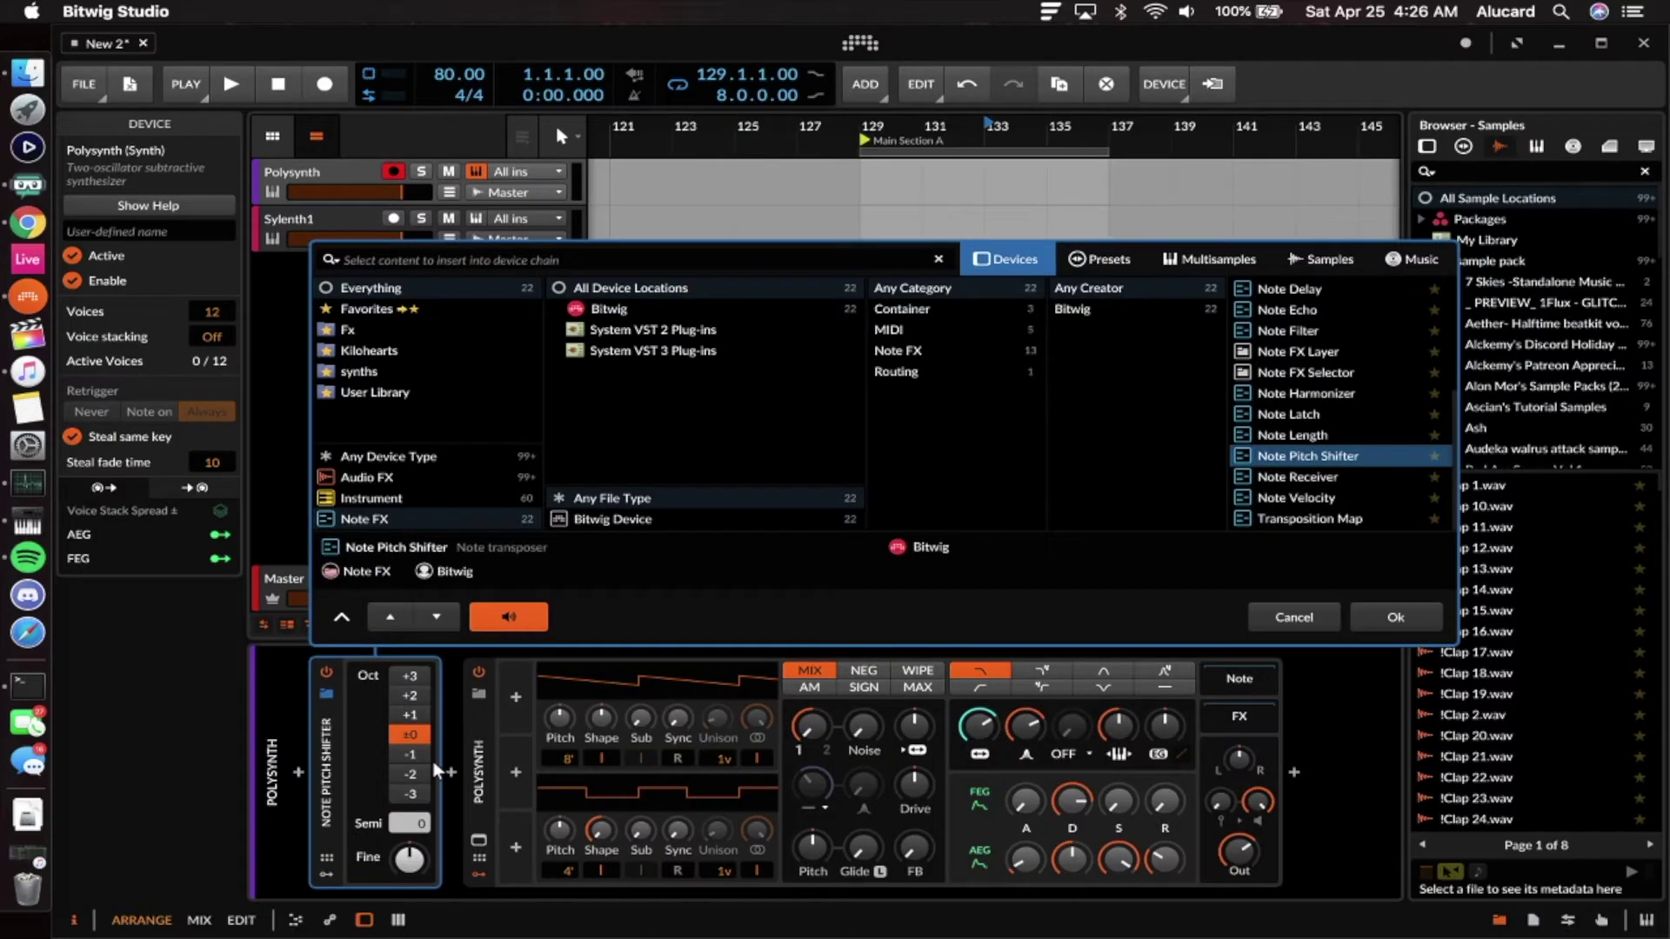
left_click(409, 715)
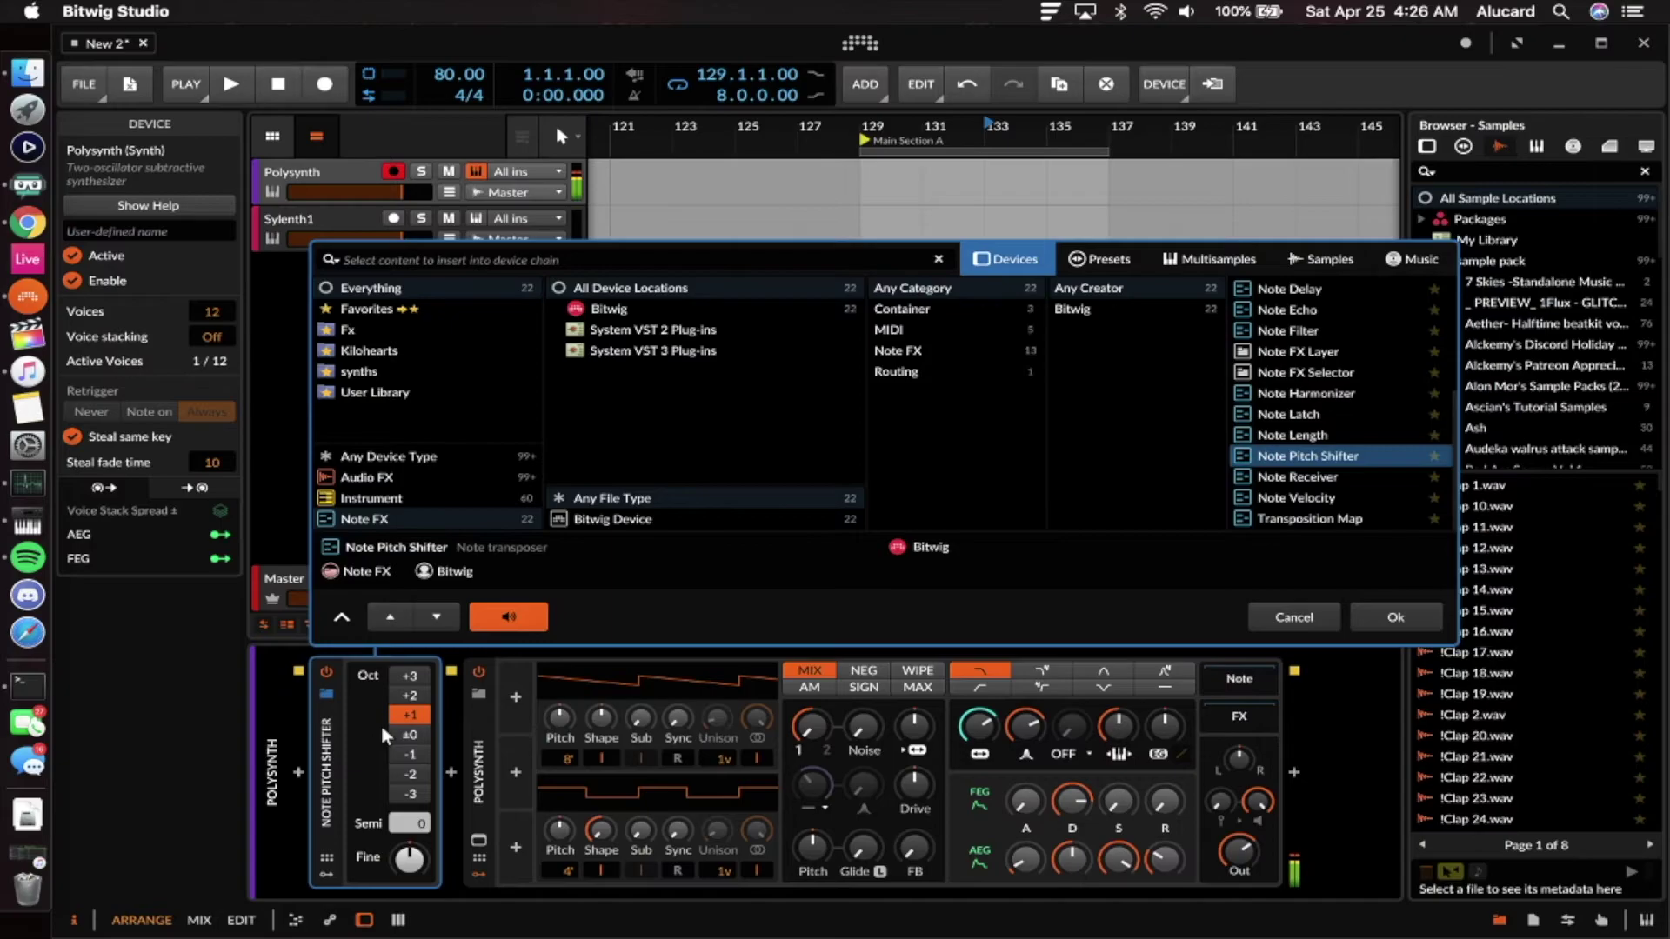
left_click(410, 735)
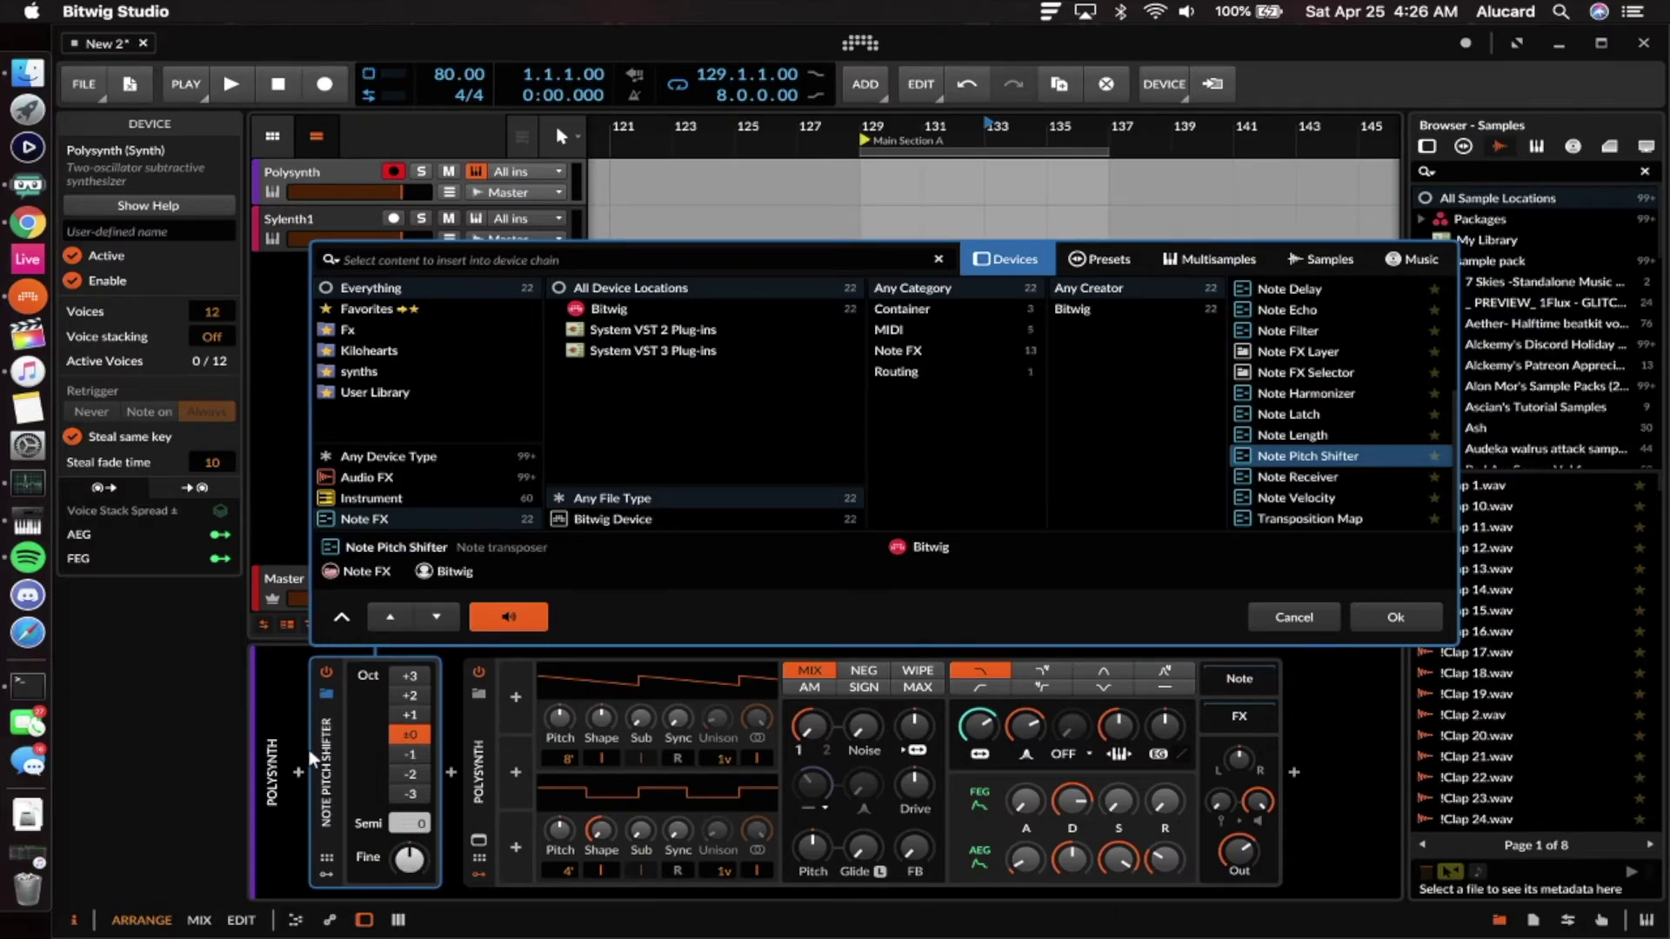
Replace the pitch shifter with Note Receiver and insert the Gatekeeper plugin after it.
key("Down")
key("Return")
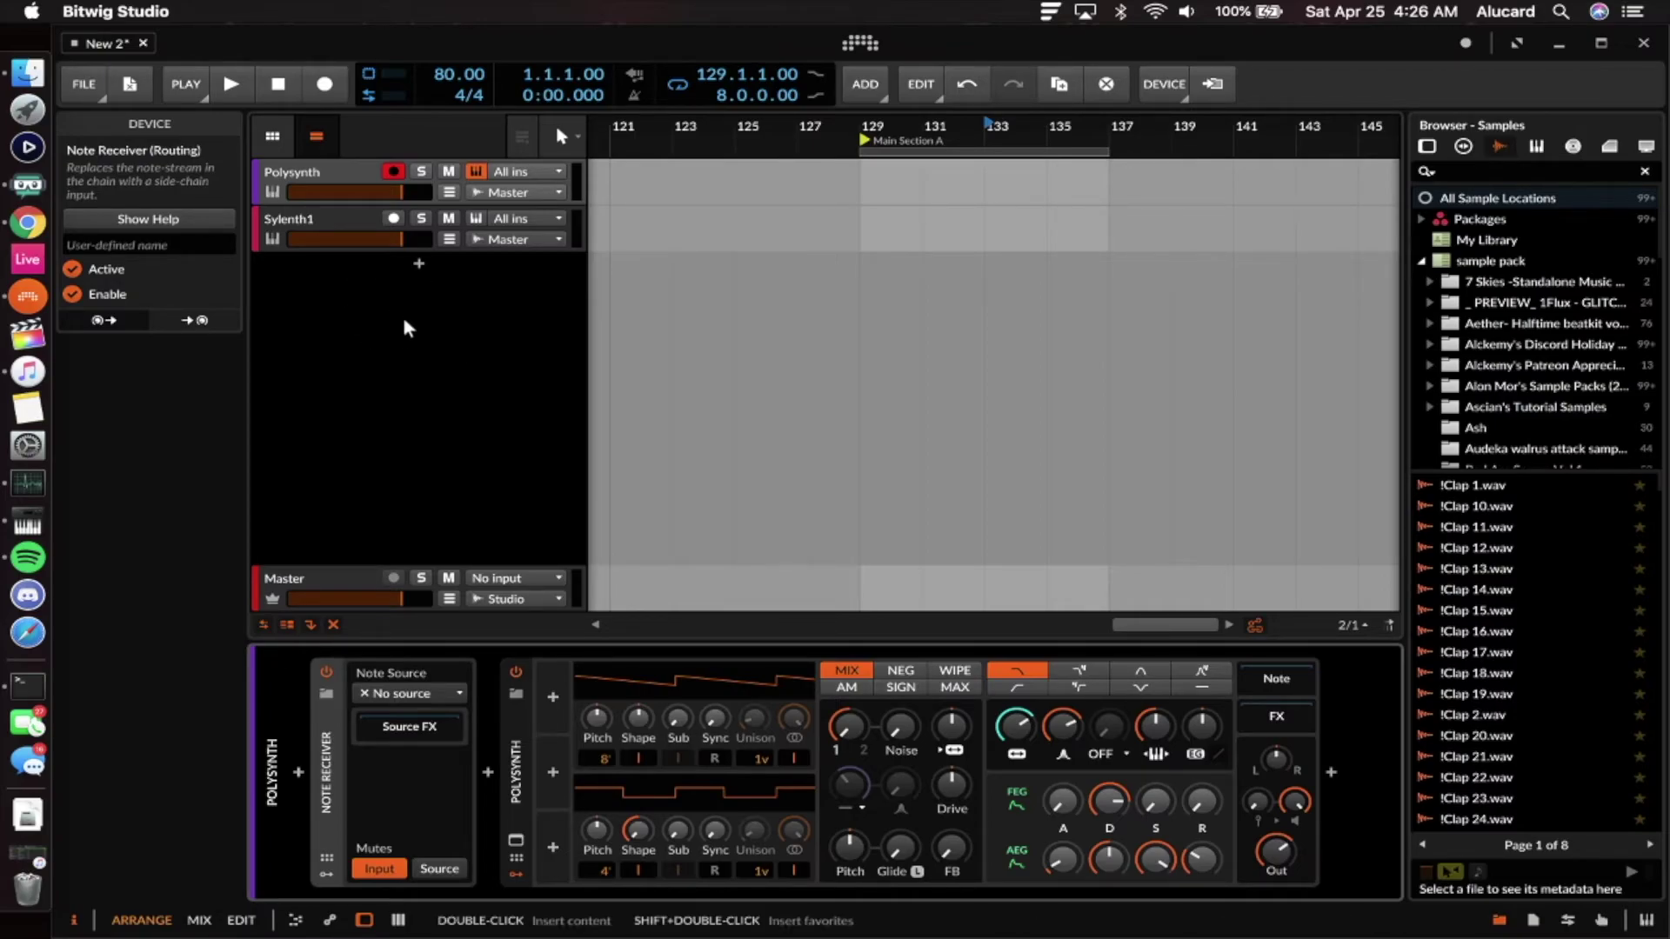
left_click(491, 768)
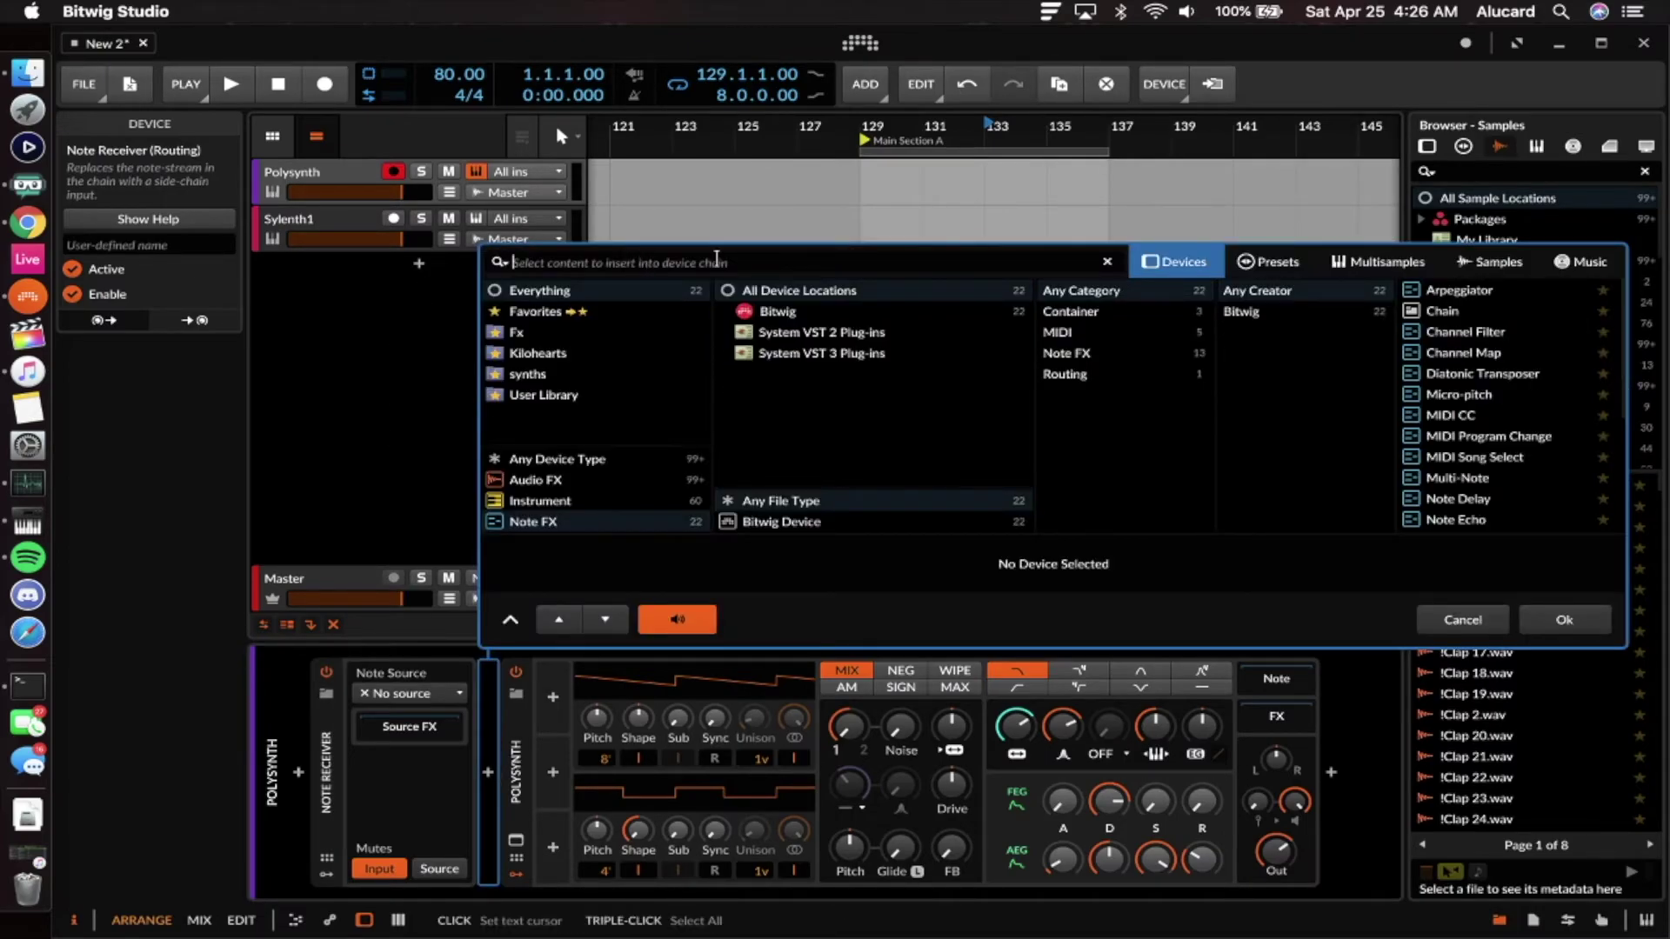
type("GATEKEEPER")
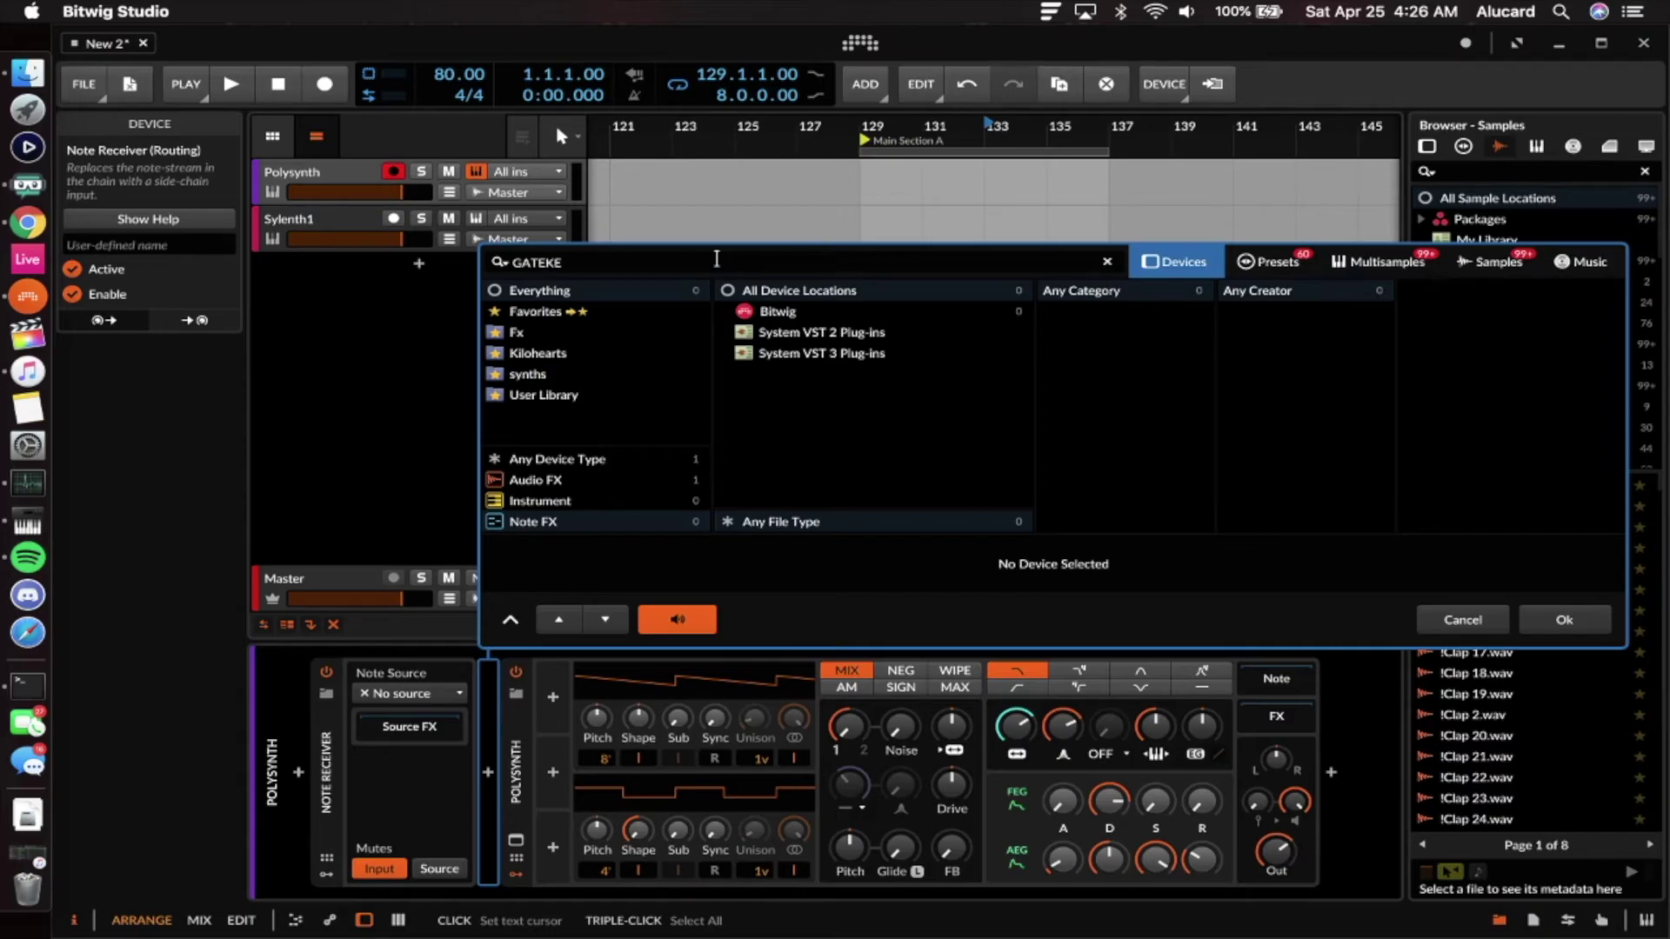
left_click(1435, 289)
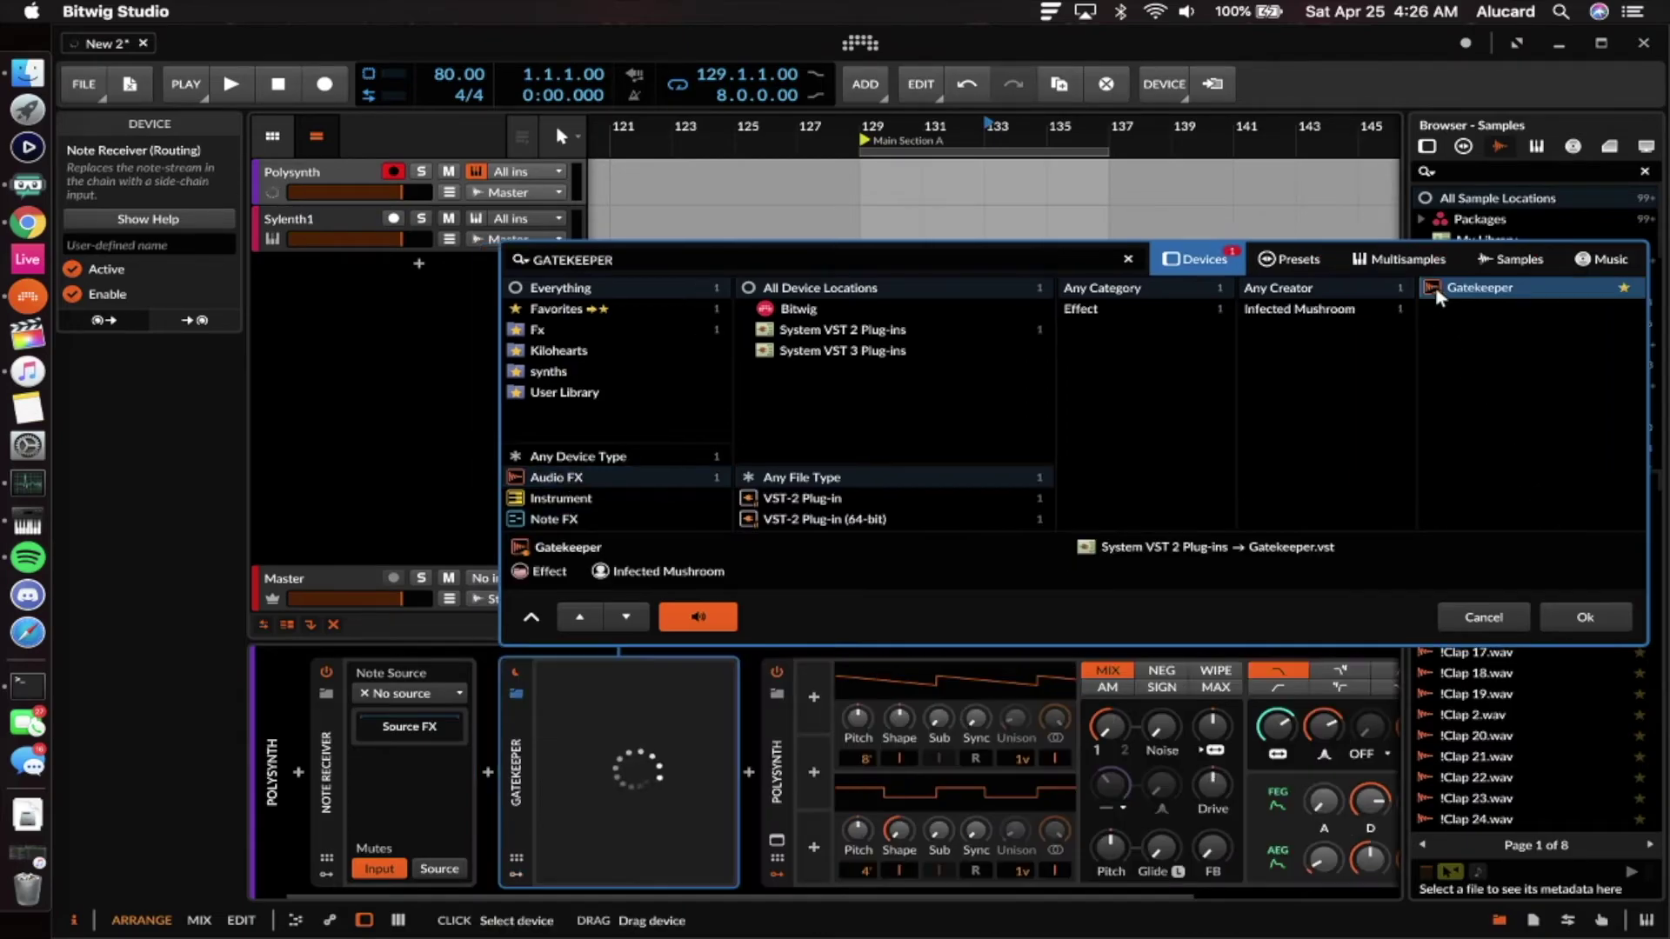
left_click(1584, 618)
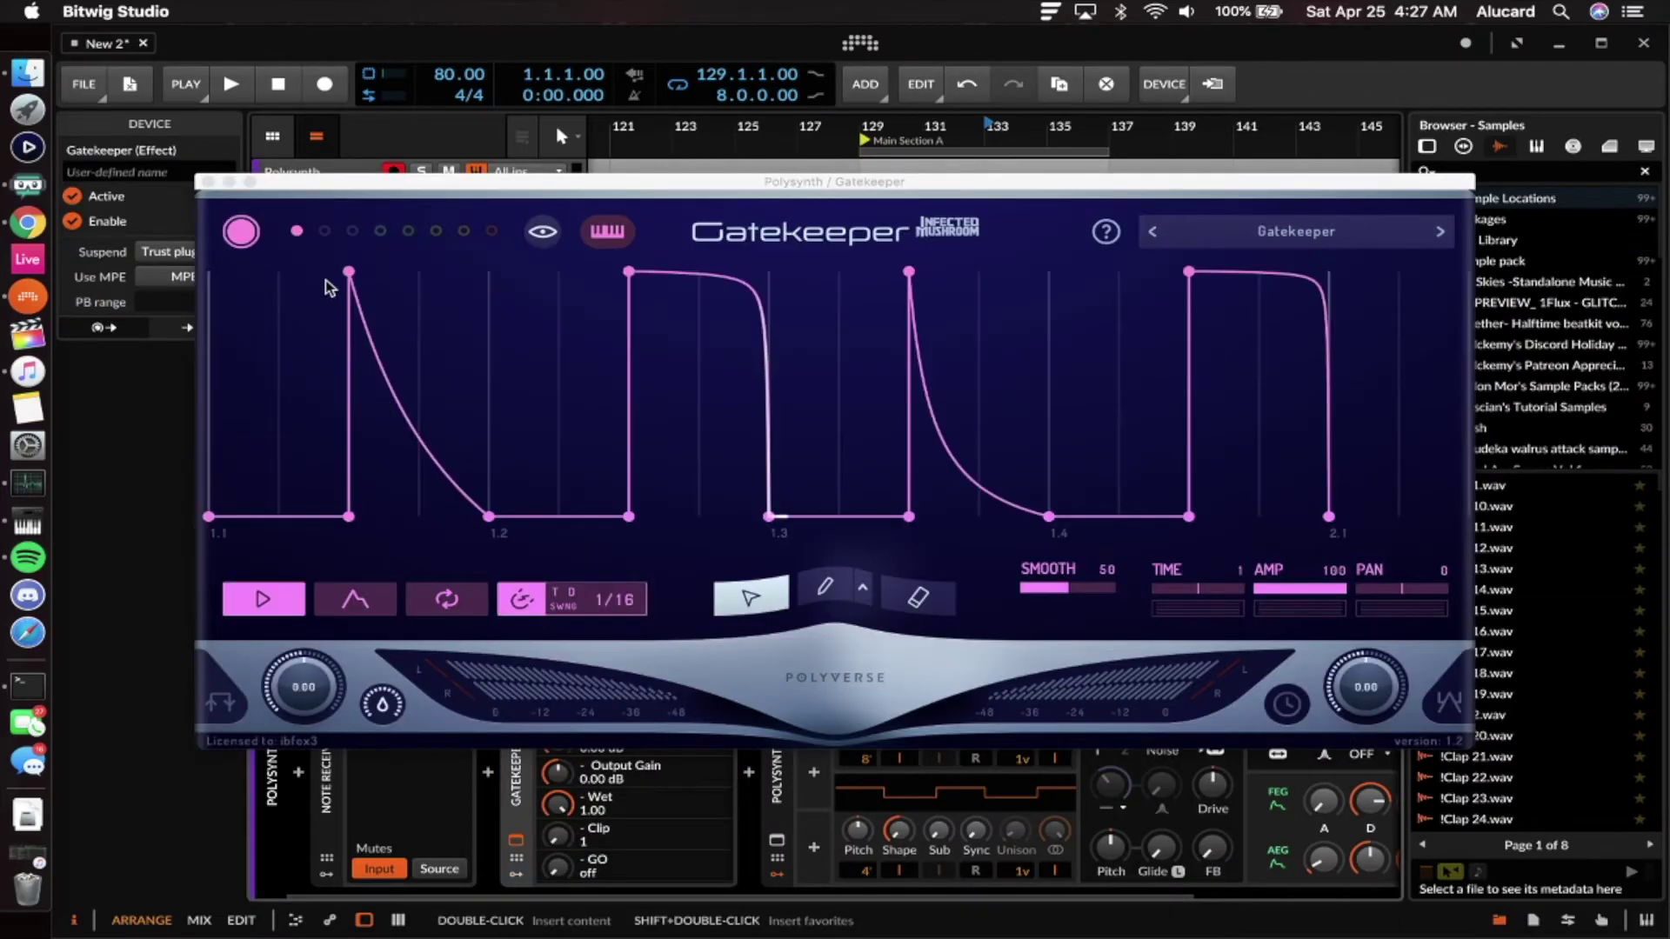
Close the Gatekeeper window and add a new empty instrument track, Inst 3.
left_click(209, 176)
left_click(329, 217)
key("ctrl+t")
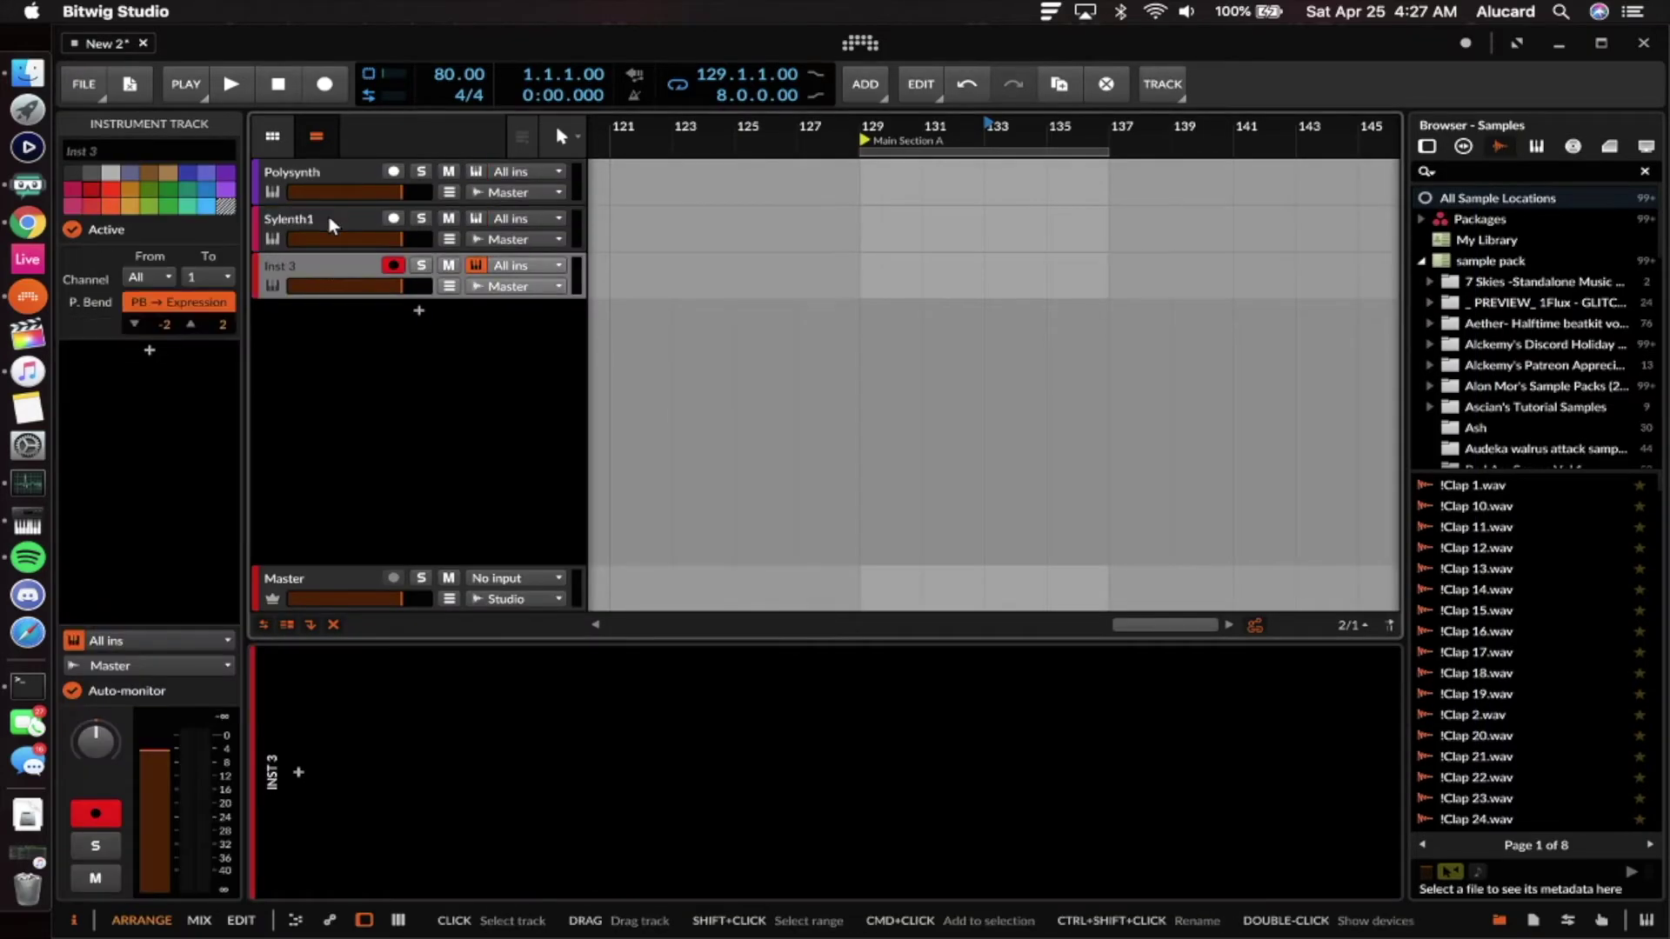
Create a one-bar clip at bar 129 on the Drum Machine track, edit it, then select Polysynth.
double_click(858, 277)
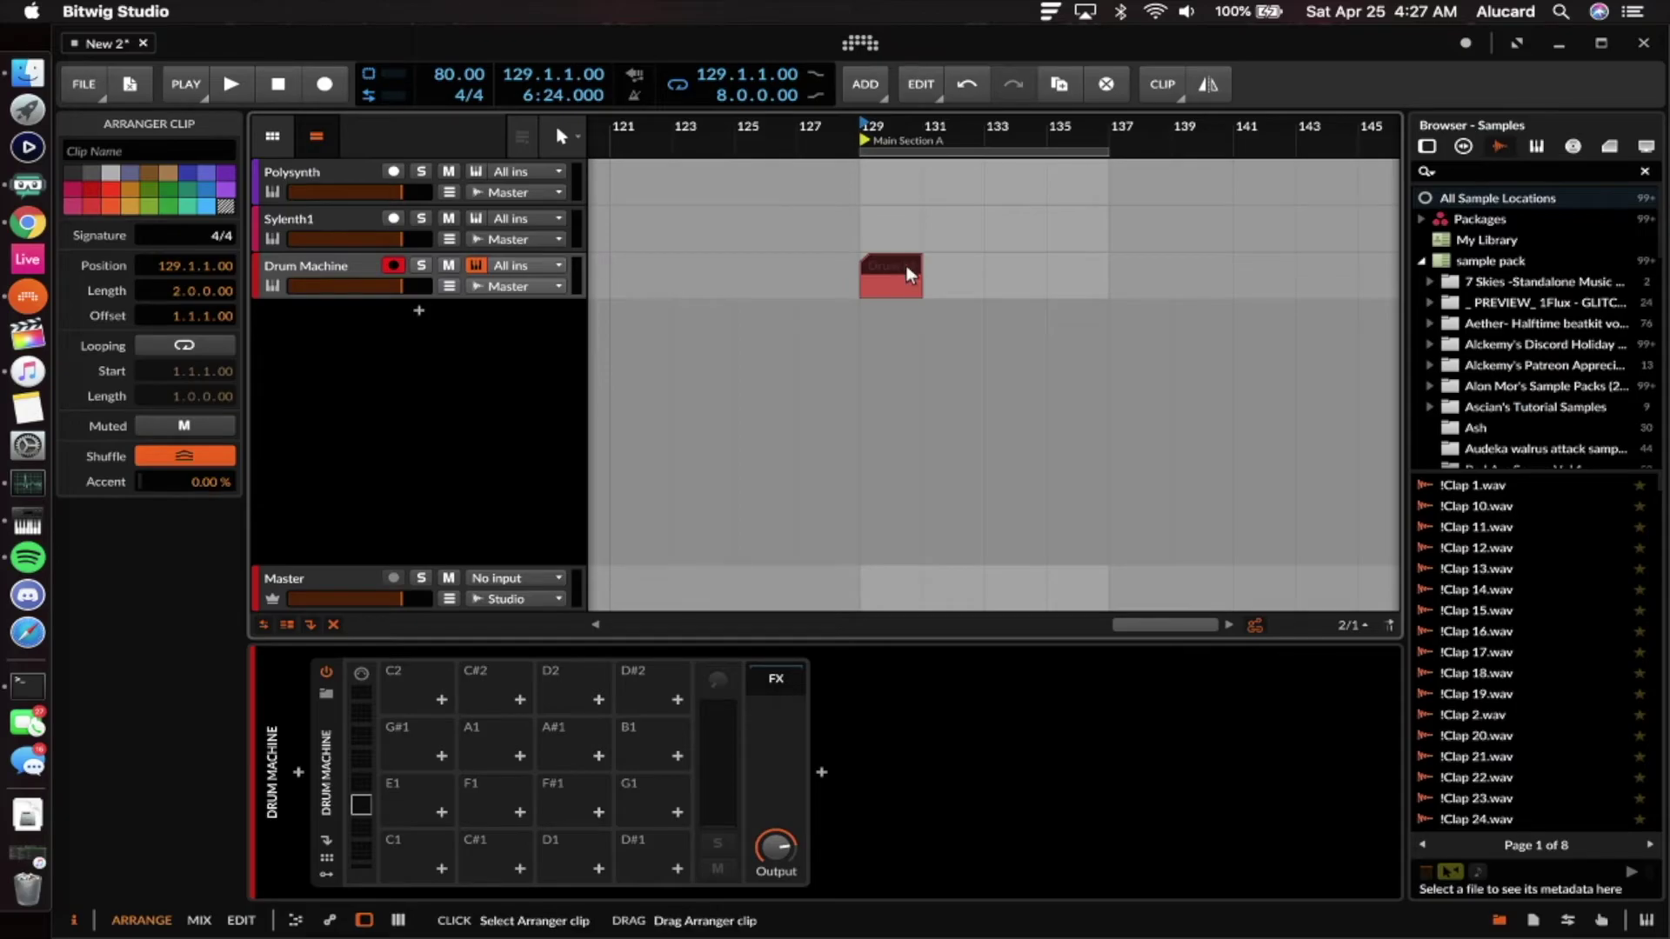
double_click(905, 264)
left_click(1165, 439)
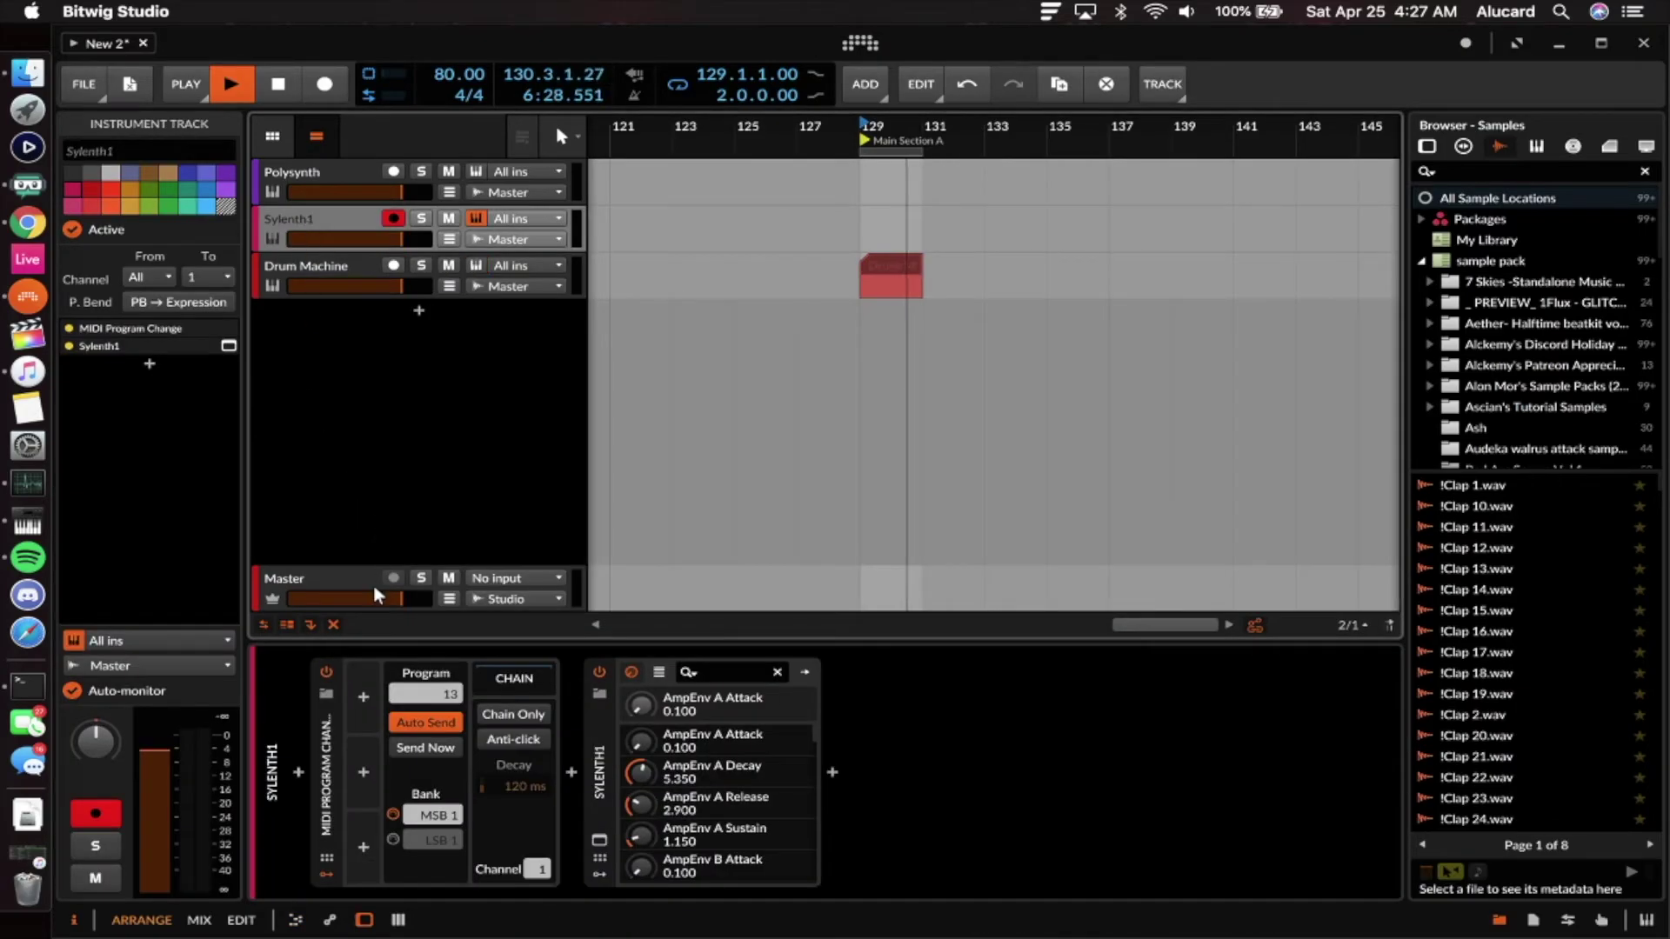
left_click(296, 183)
left_click(359, 692)
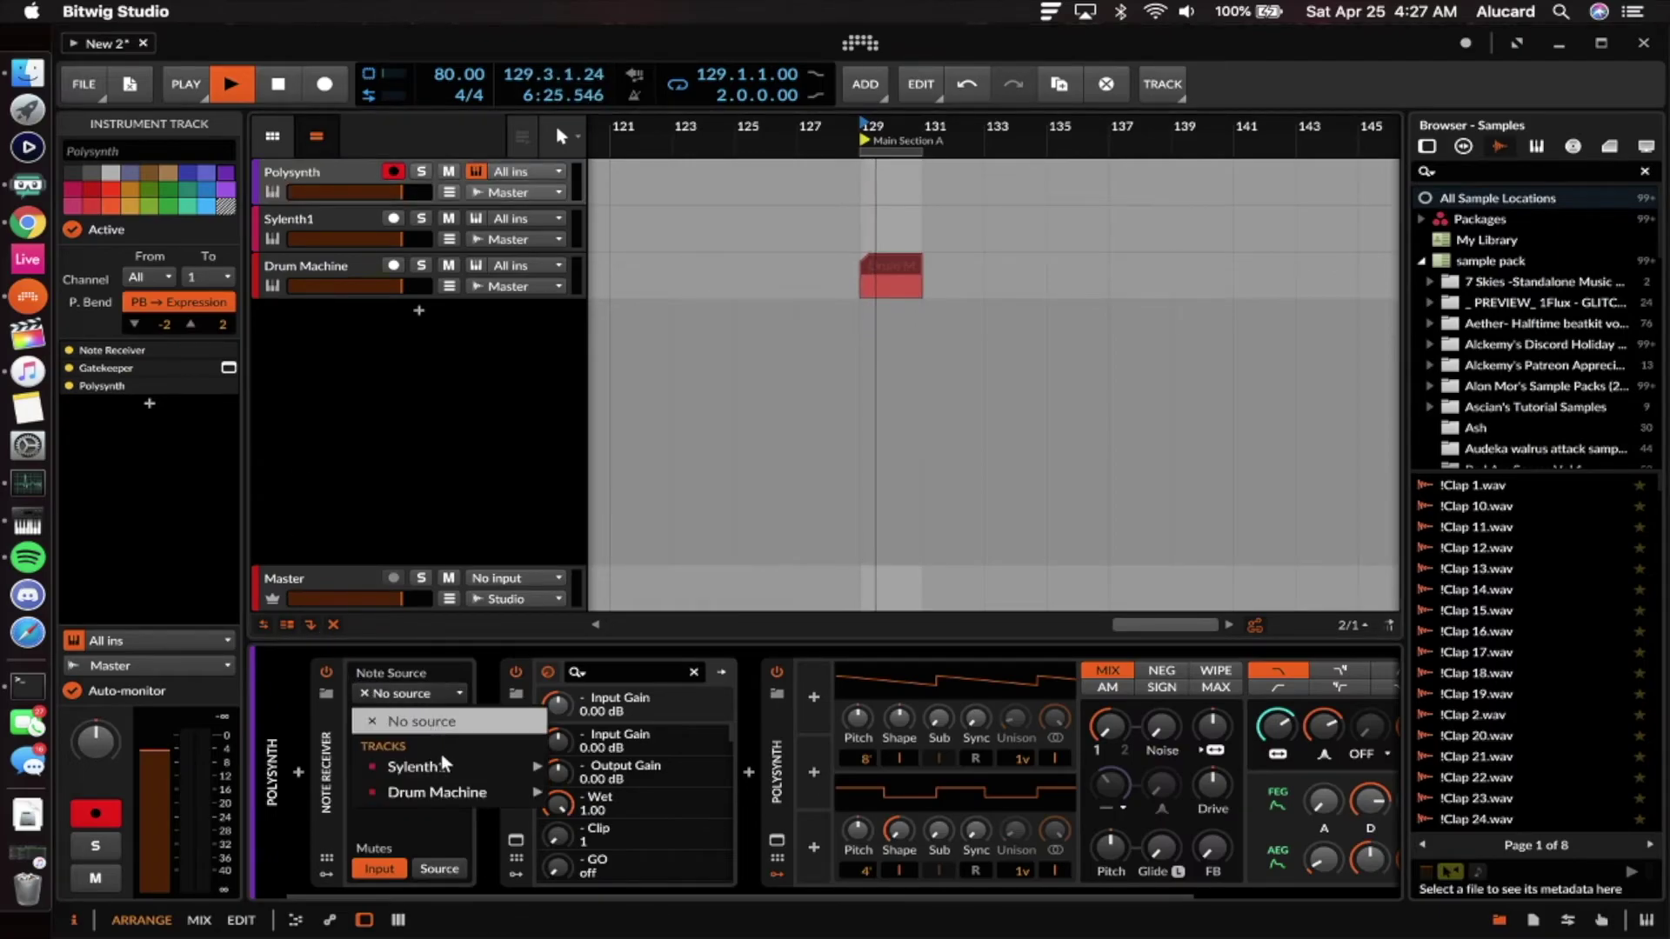
Set the Note Source to the Drum Machine track and briefly view the Gatekeeper plugin window.
mouse_move(447, 791)
left_click(585, 798)
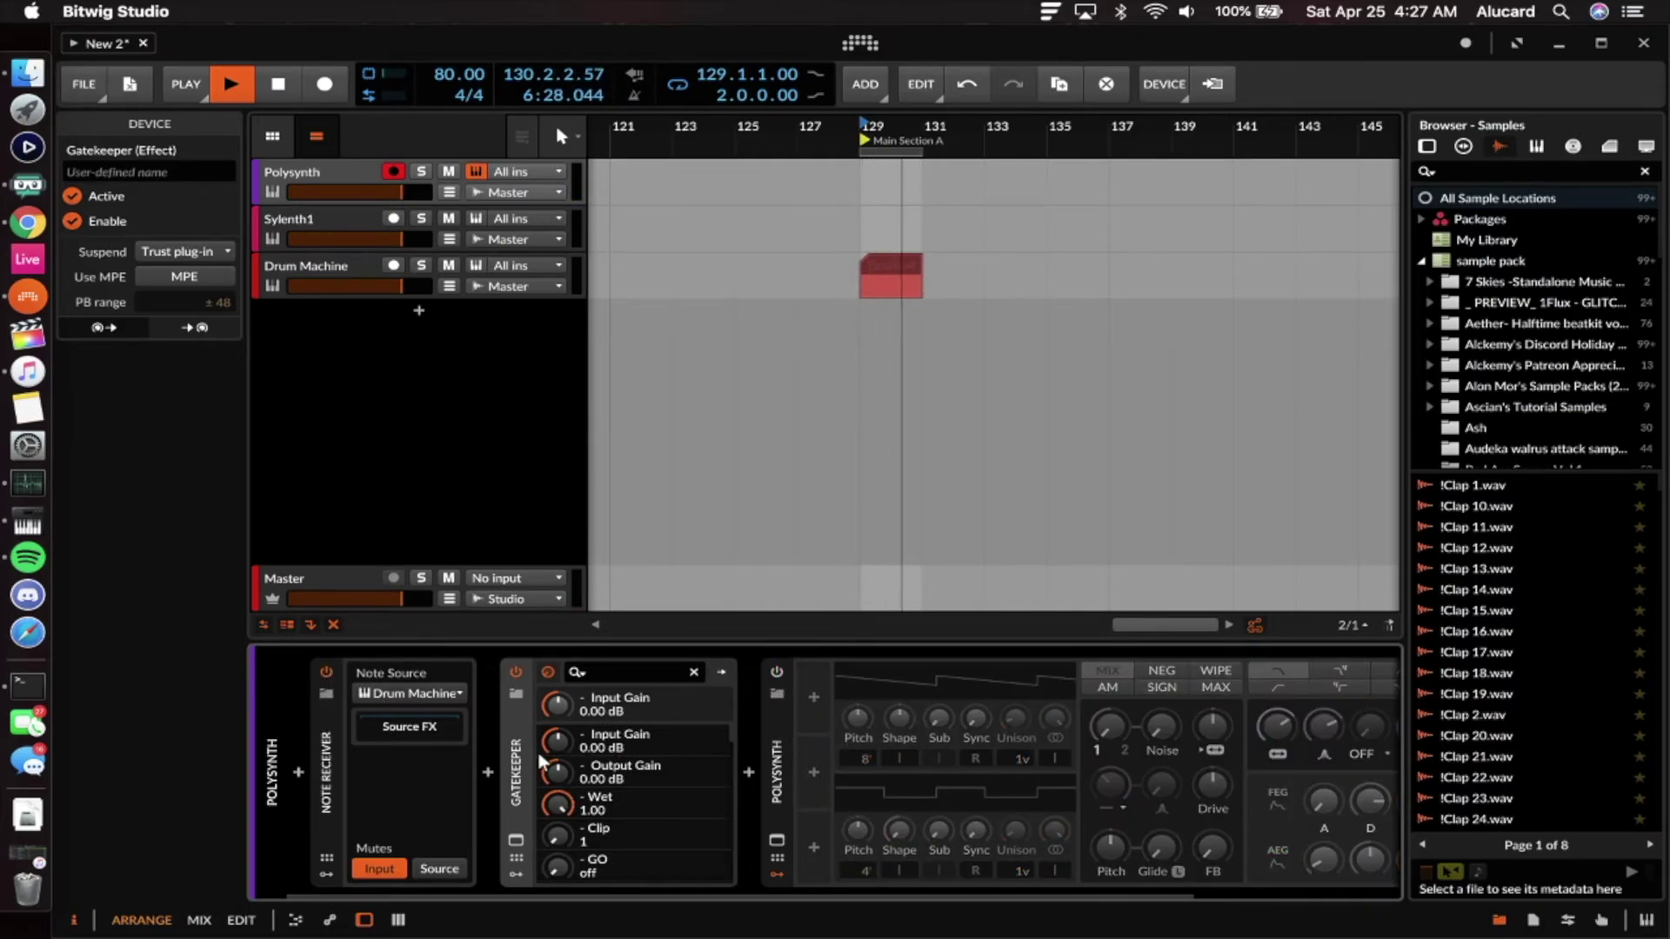
left_click(517, 842)
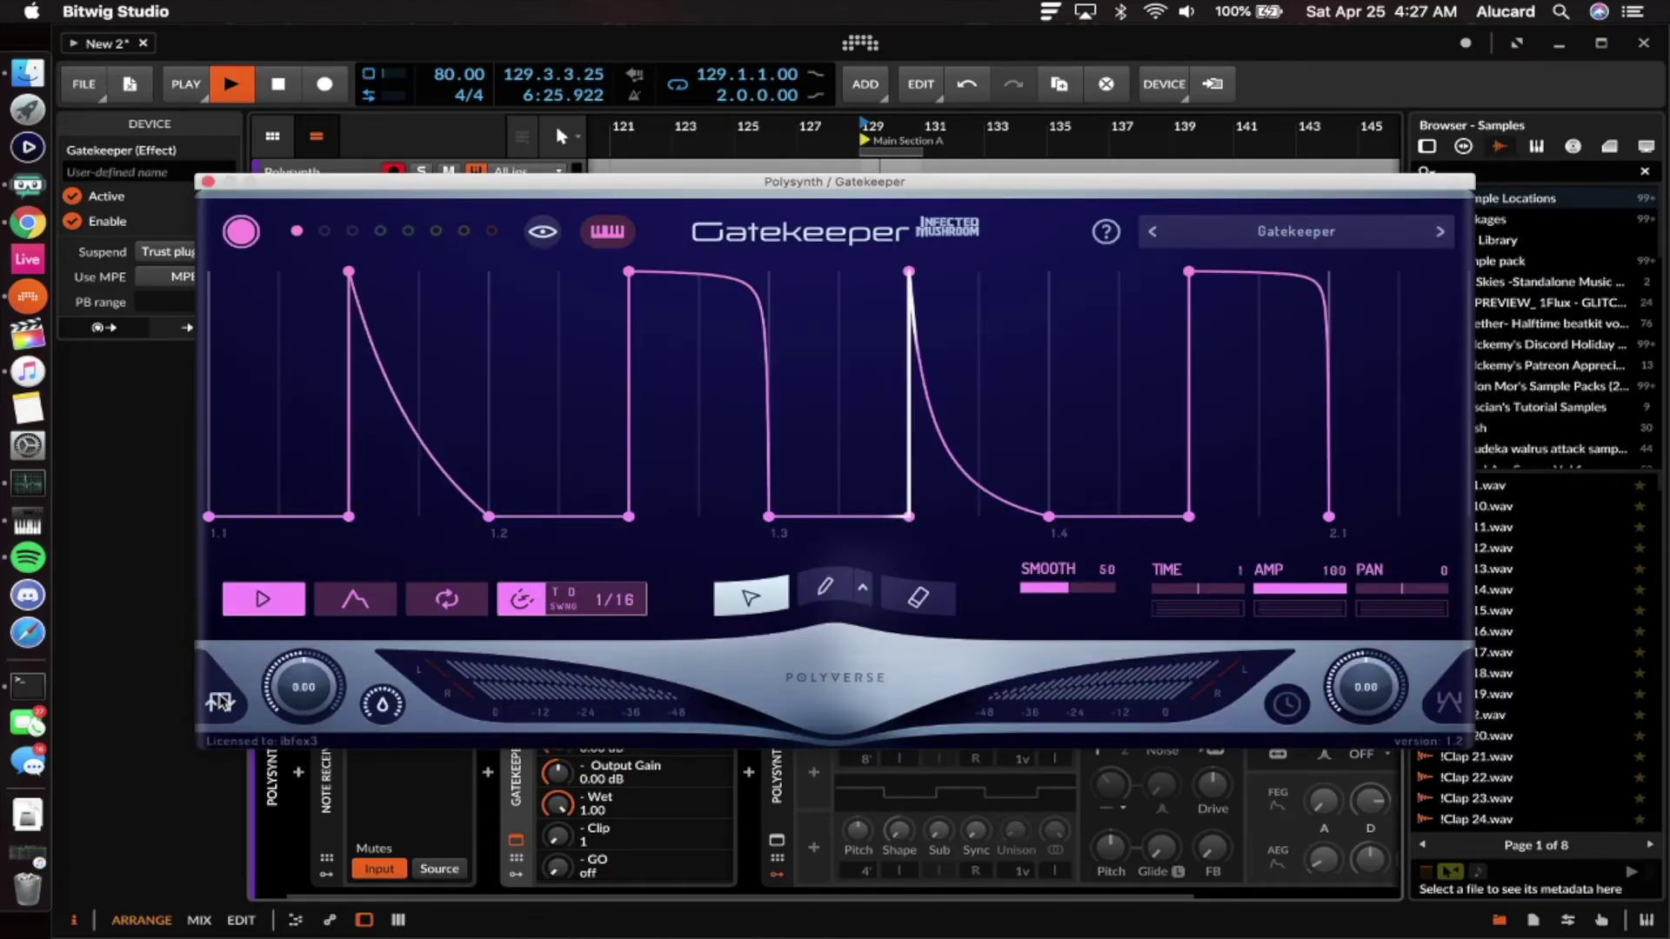
left_click(208, 181)
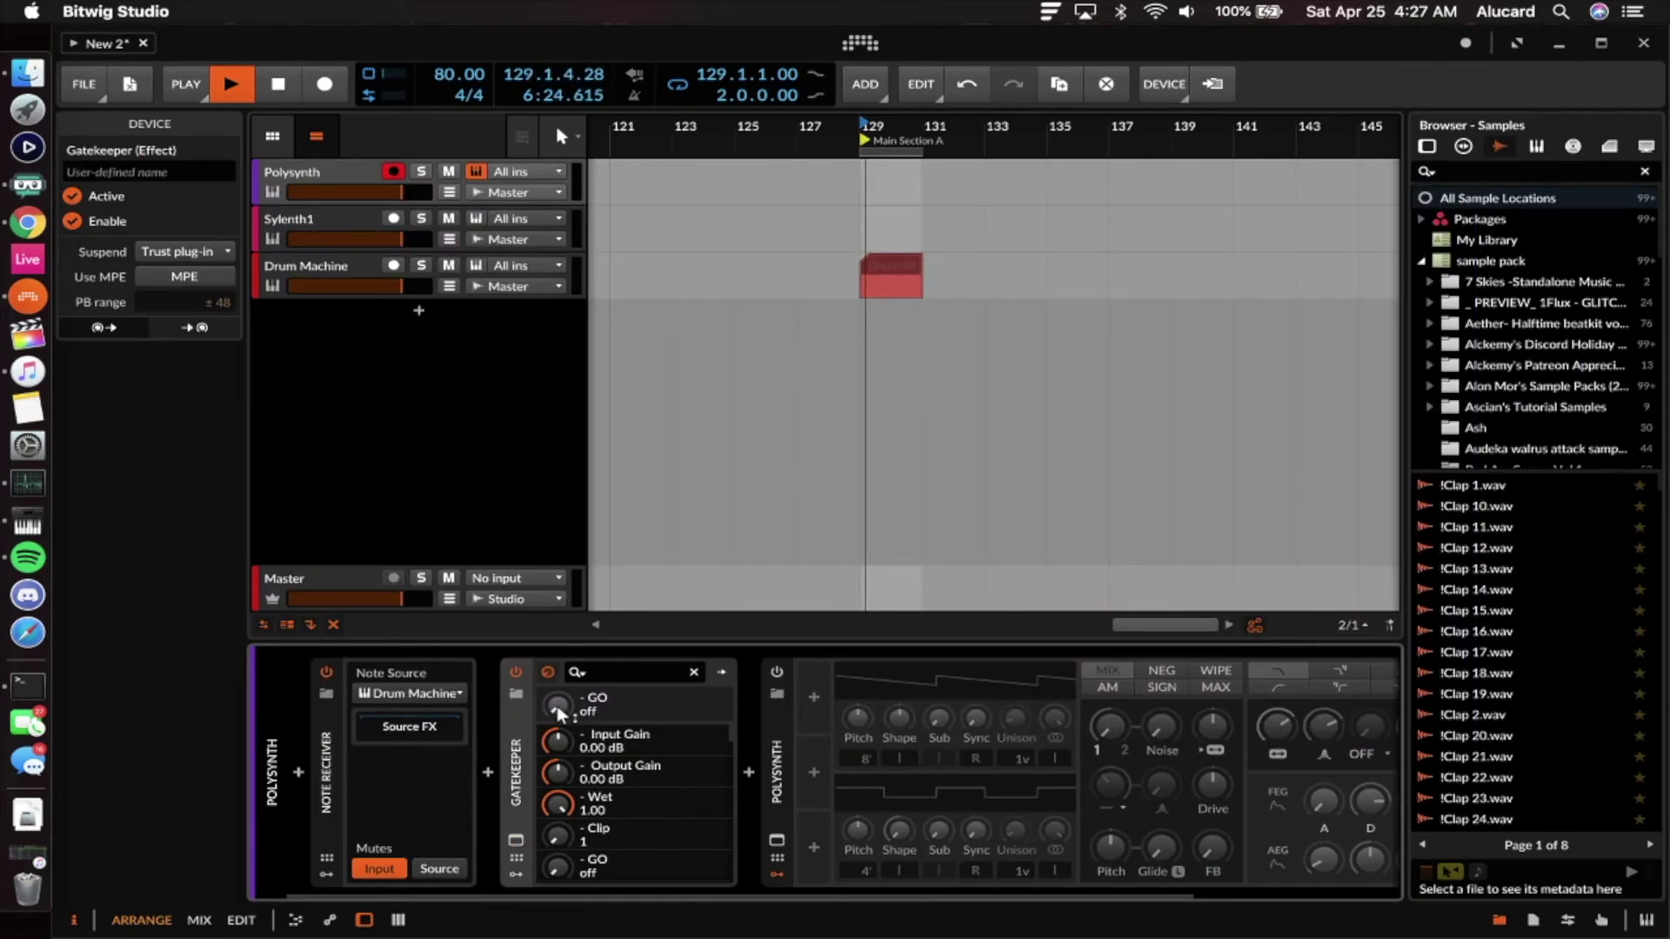
Stop playback, delete Note Receiver and Gatekeeper, and open the device browser before Polysynth.
key("space")
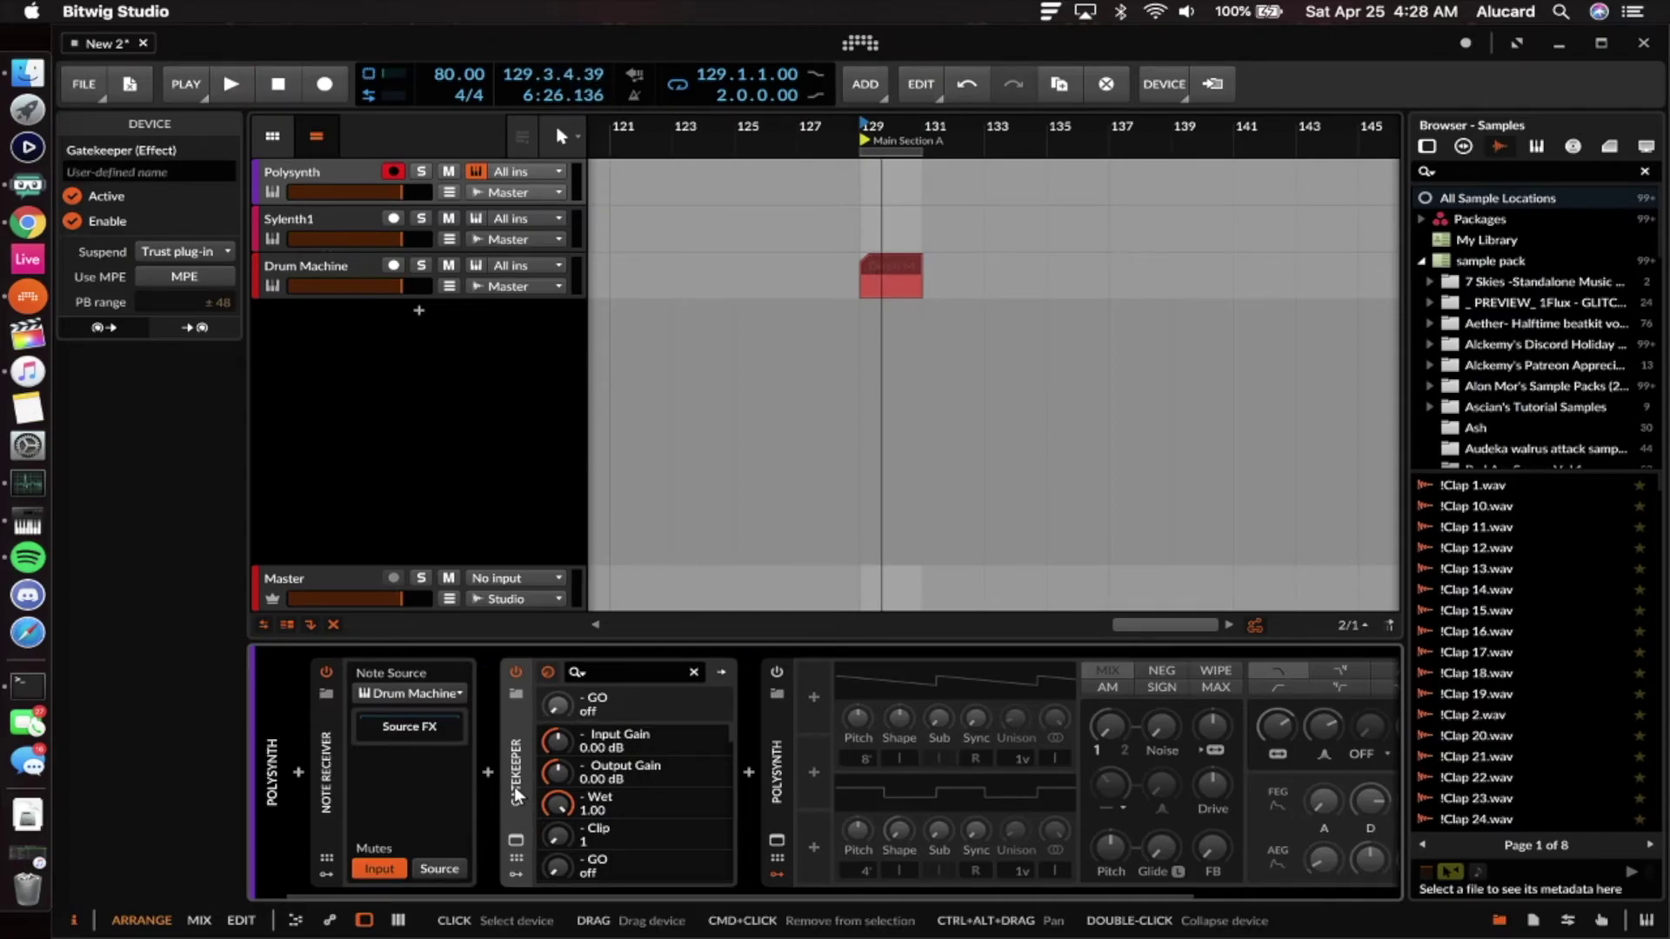
left_click(333, 747, "super")
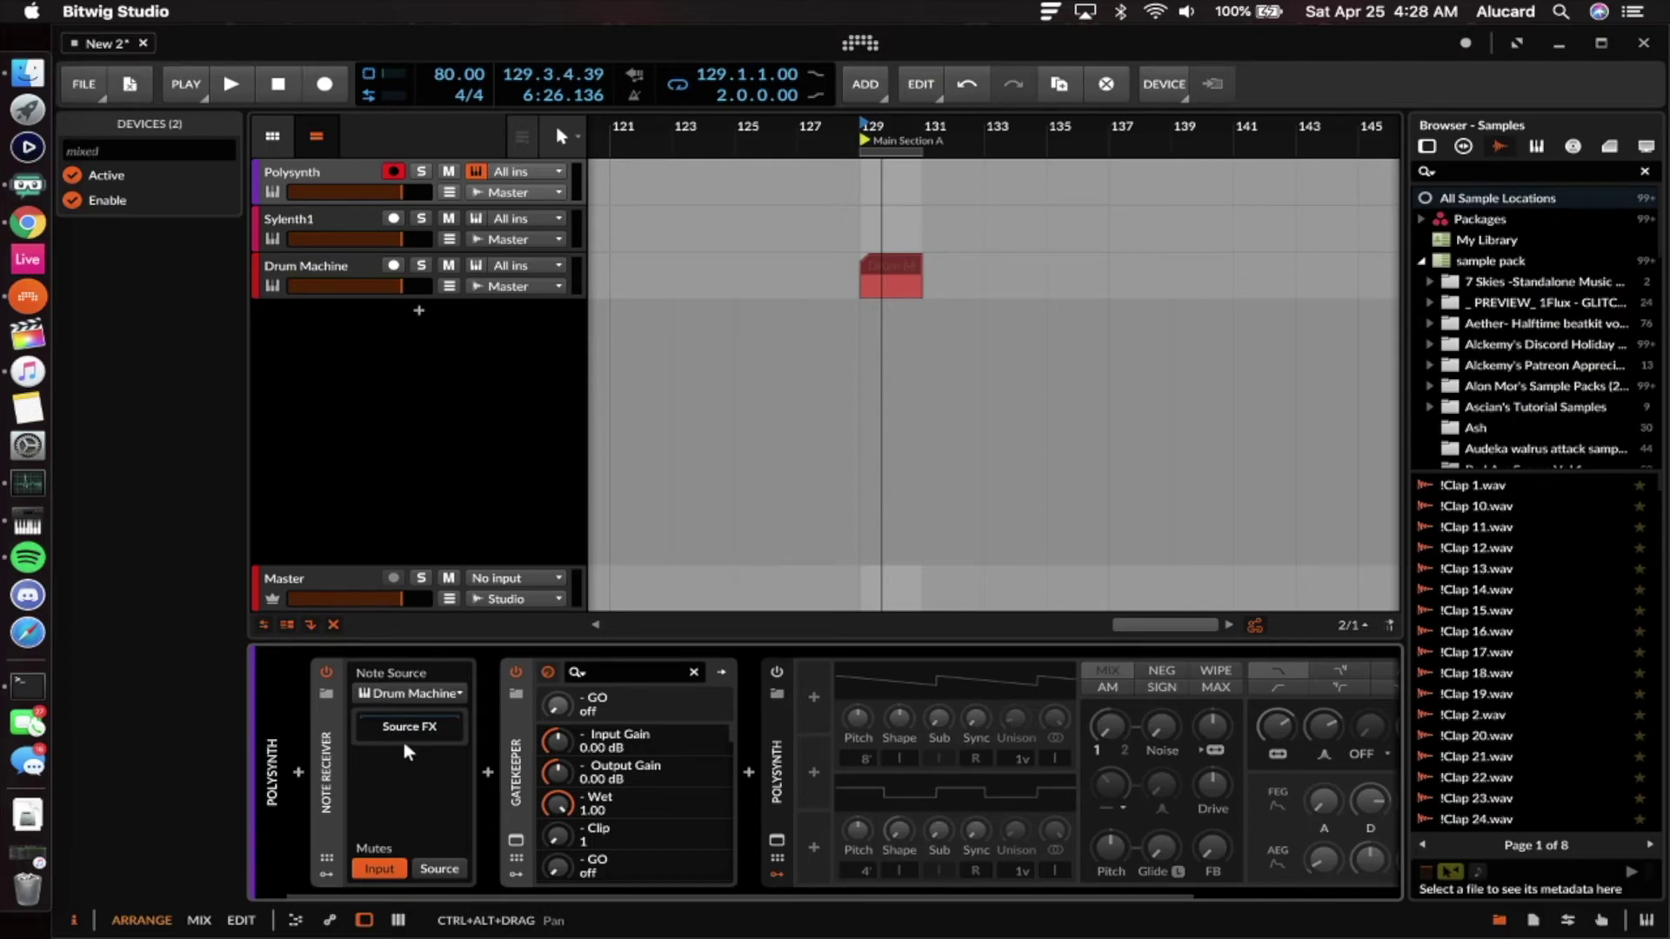
key("Delete")
left_click(299, 771)
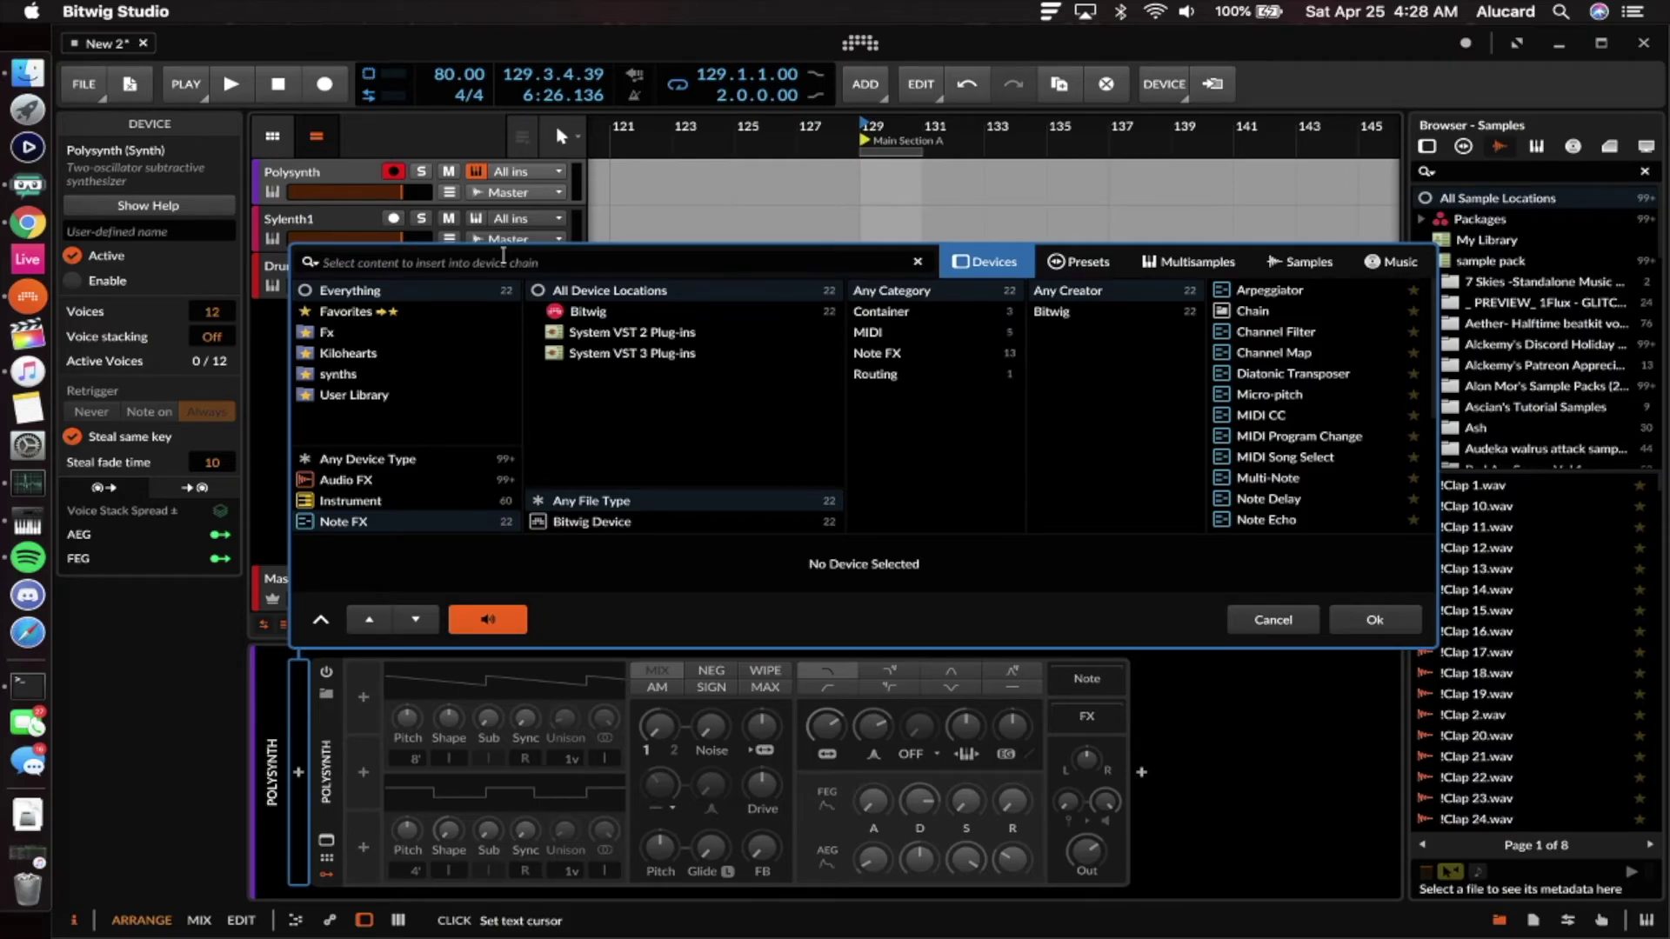
Search the device browser for 'CTH' and insert the Cthulhu plugin ahead of Polysynth.
type("CTHULU")
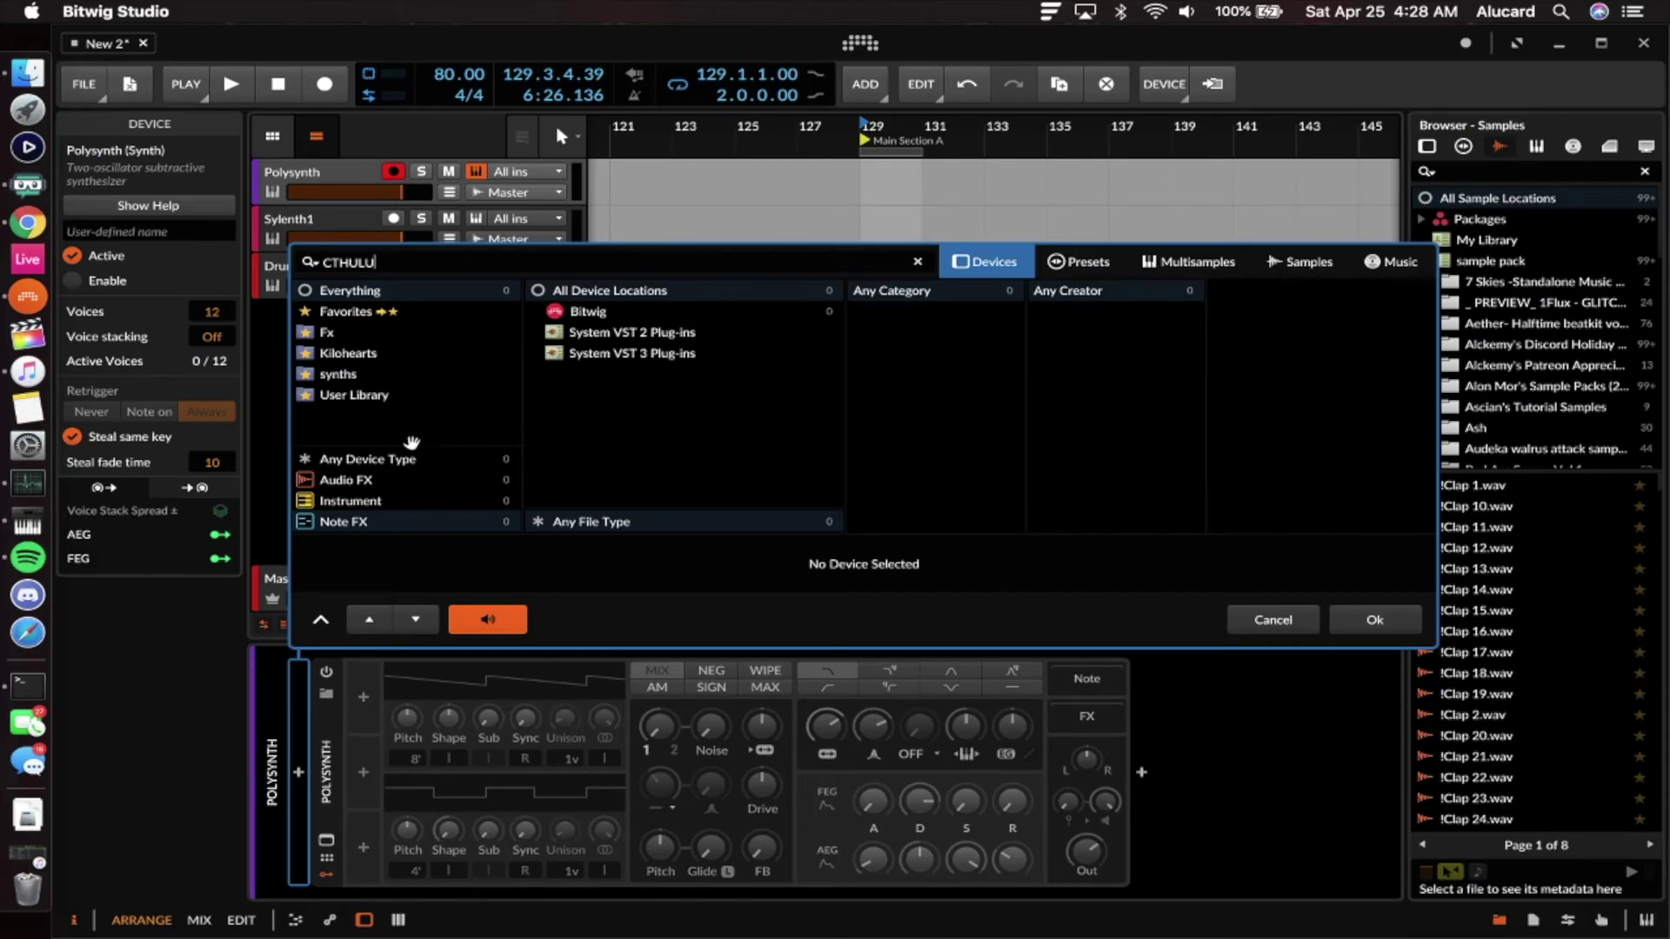
left_click(361, 496)
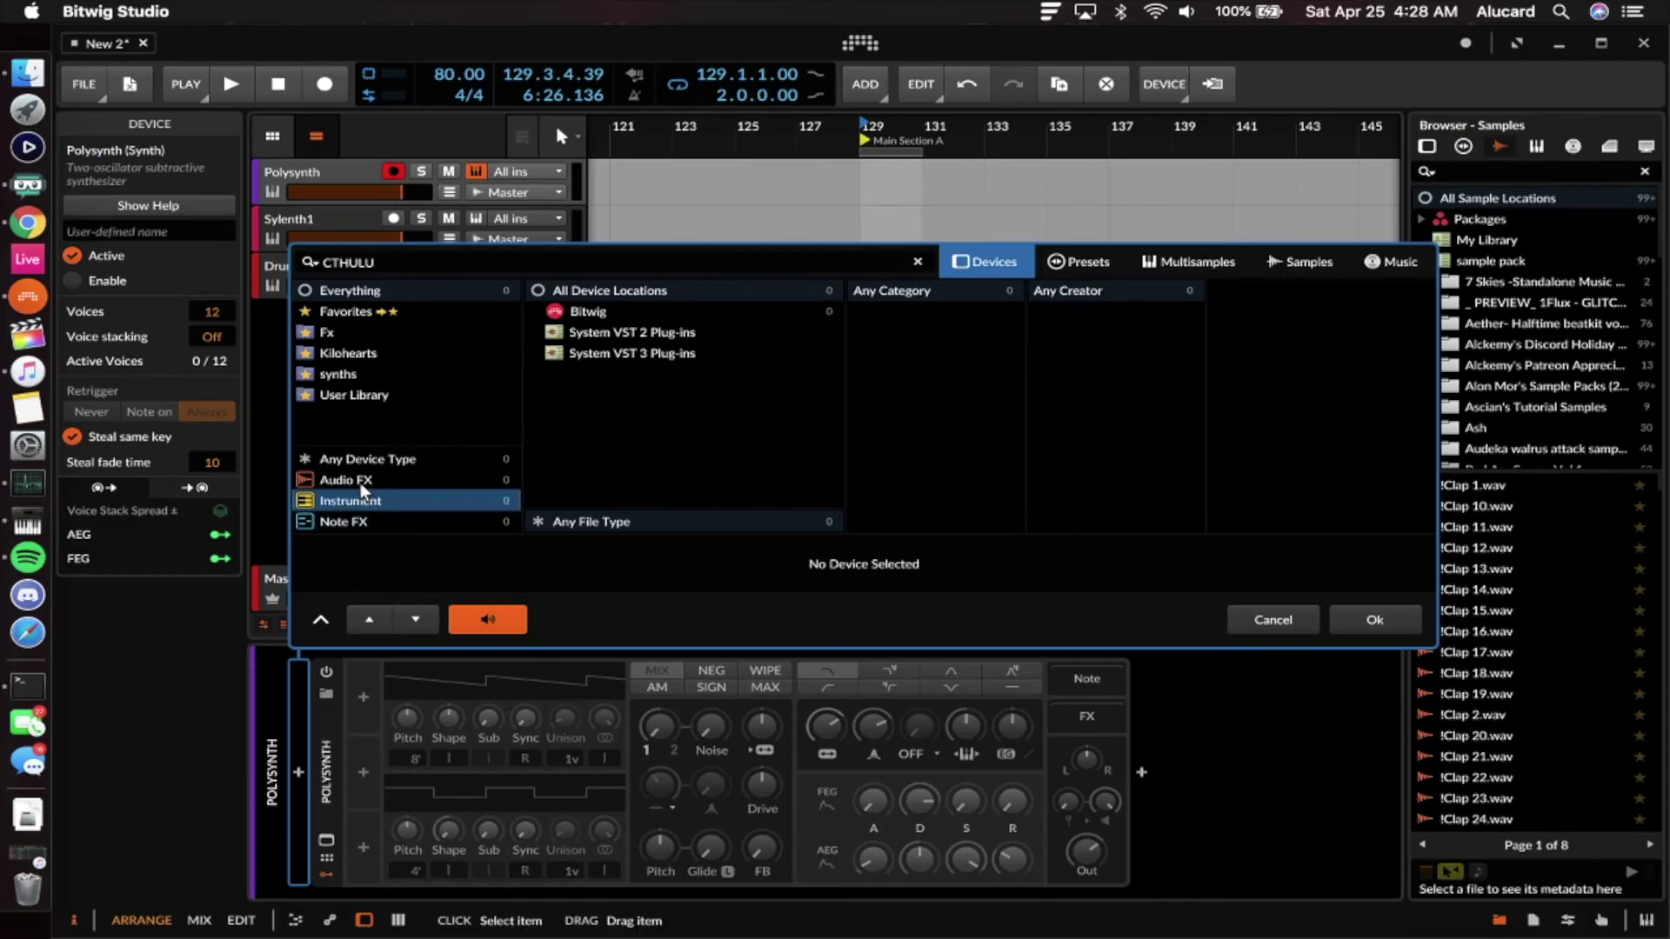
left_click(400, 264)
key("BackSpace")
key("BackSpace")
key("BackSpace")
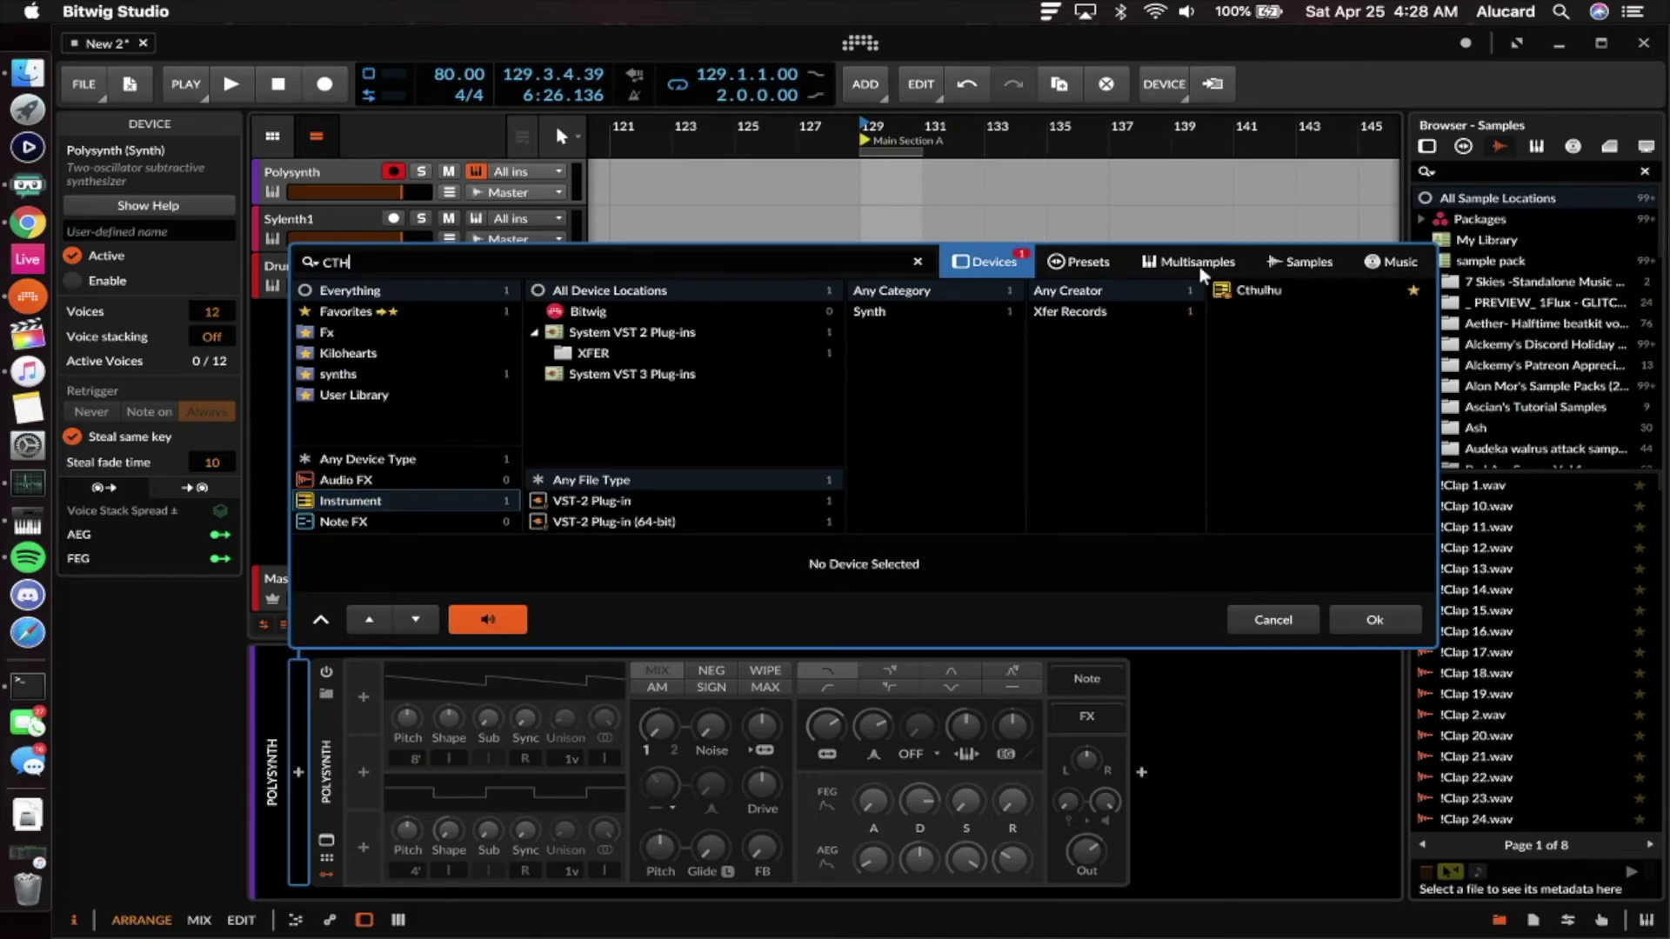
left_click(1258, 290)
left_click(1396, 616)
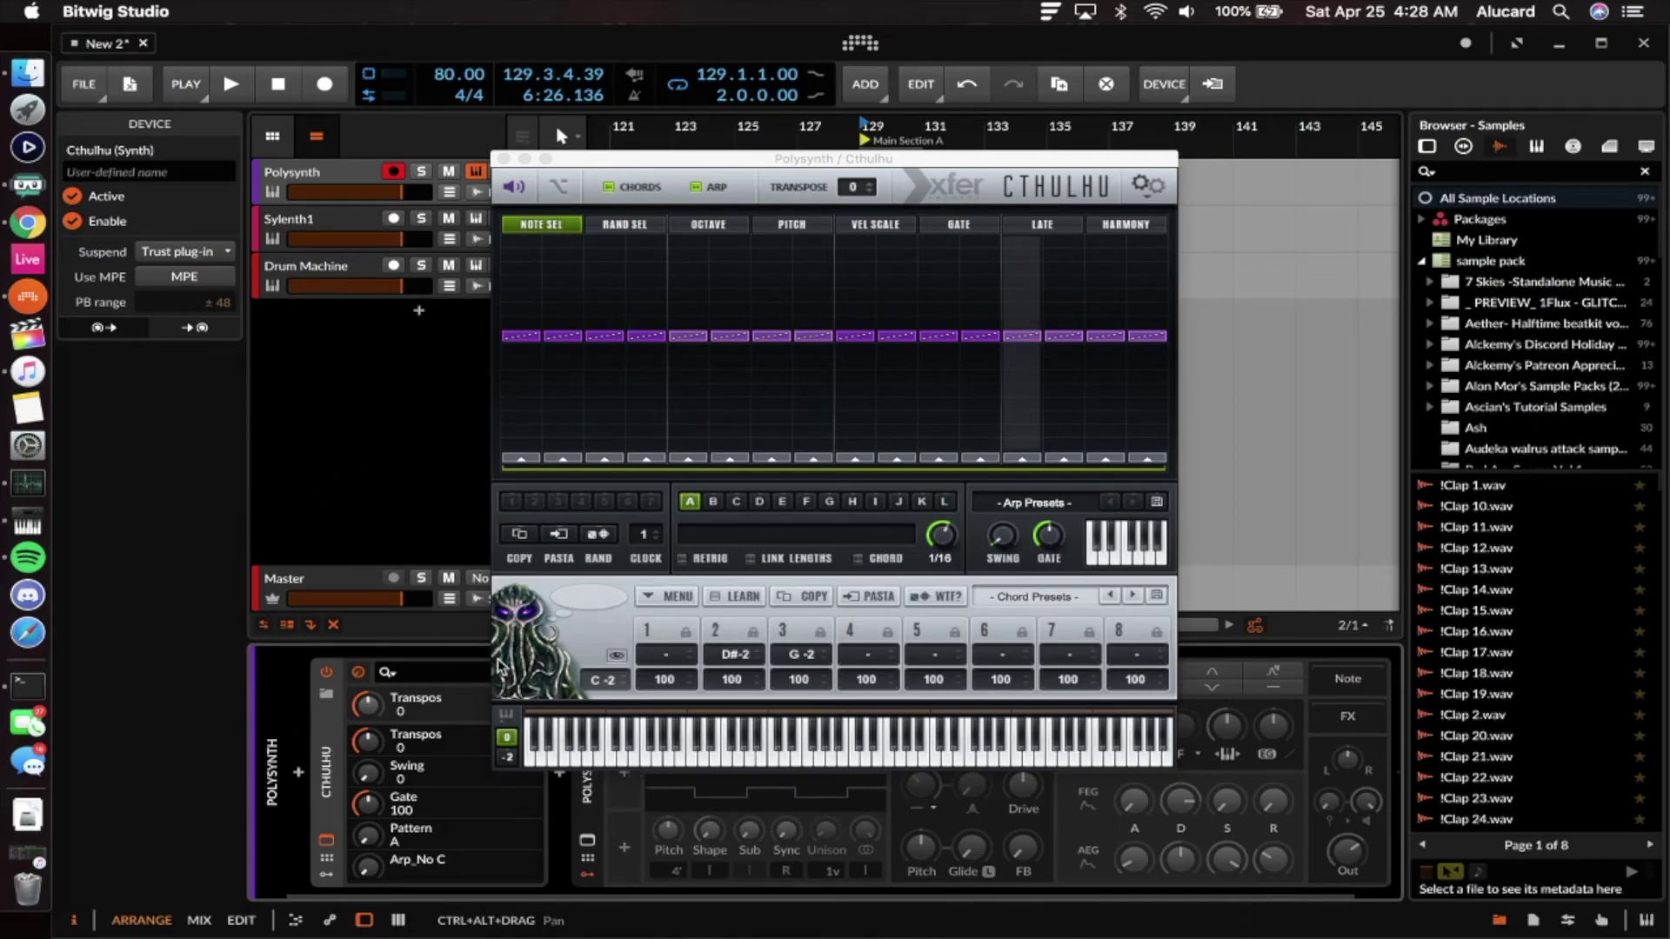
Turn off Cthulhu's CHORDS section, close its window, and collapse the Polysynth device.
left_click(514, 188)
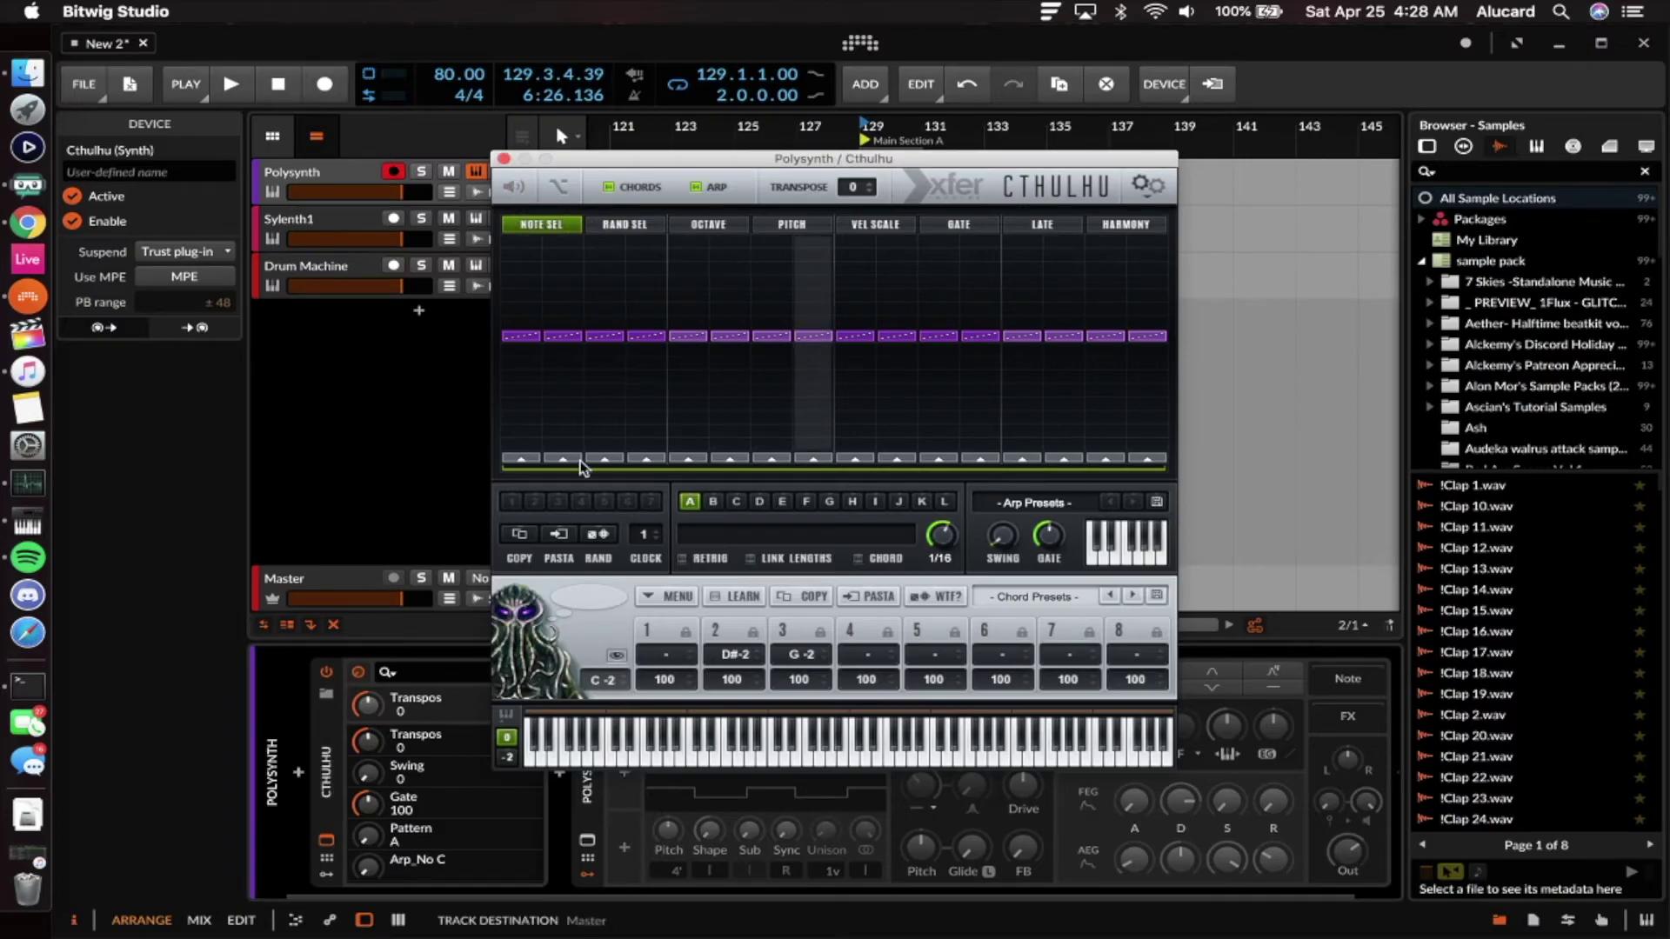
left_click(645, 186)
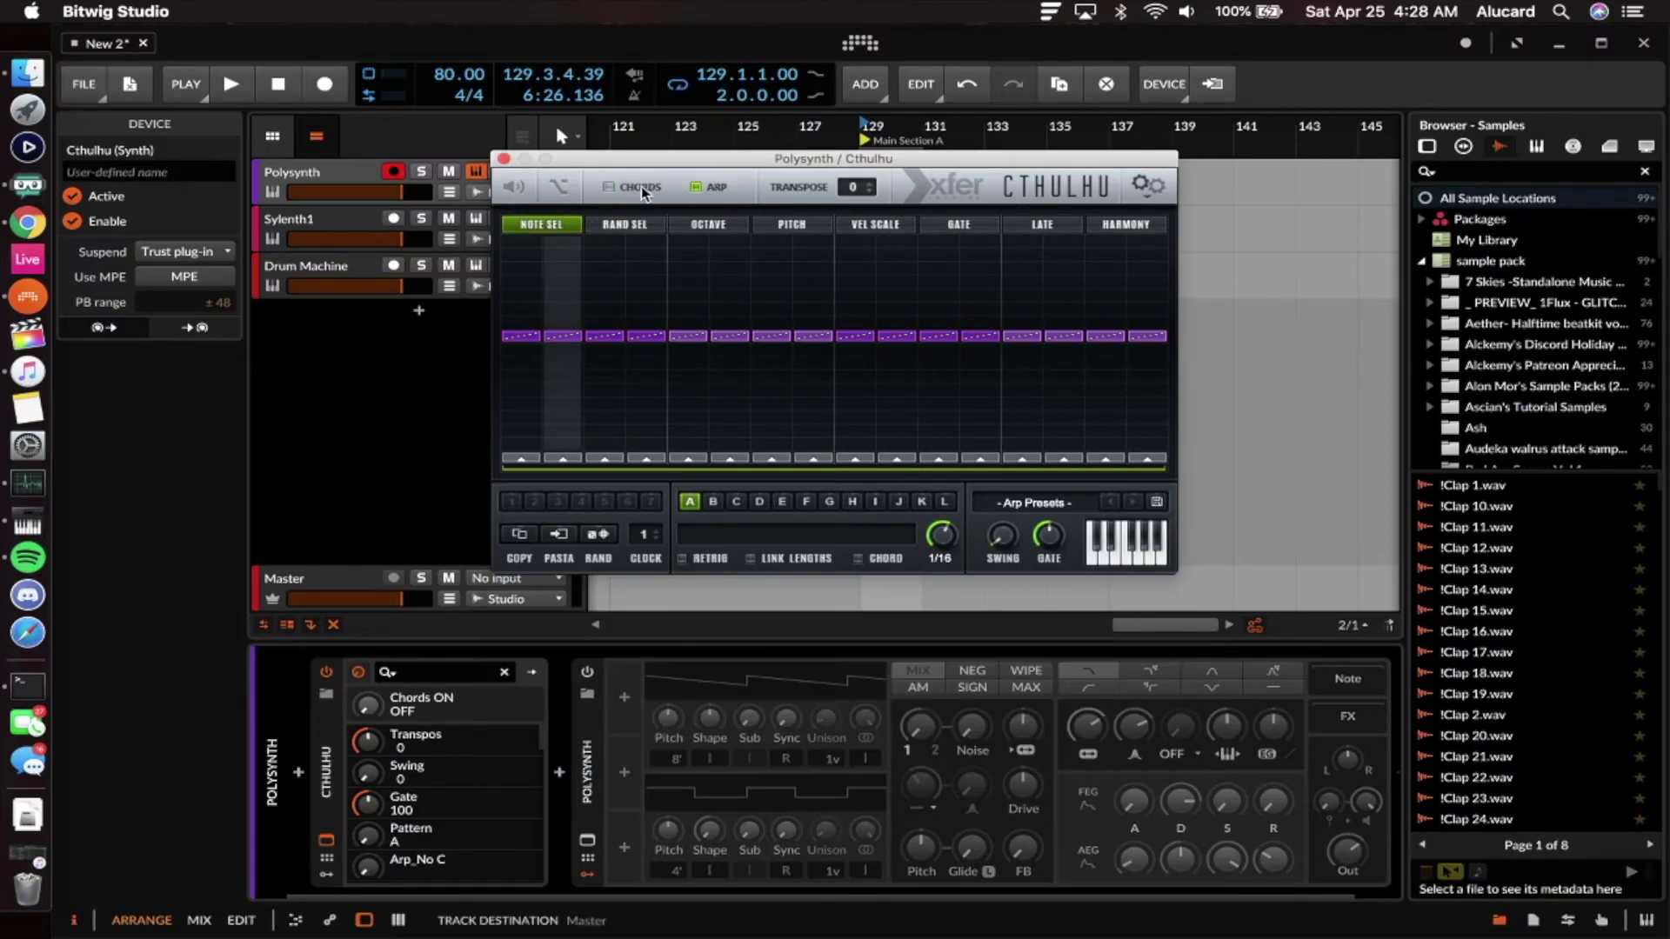
left_click(614, 674)
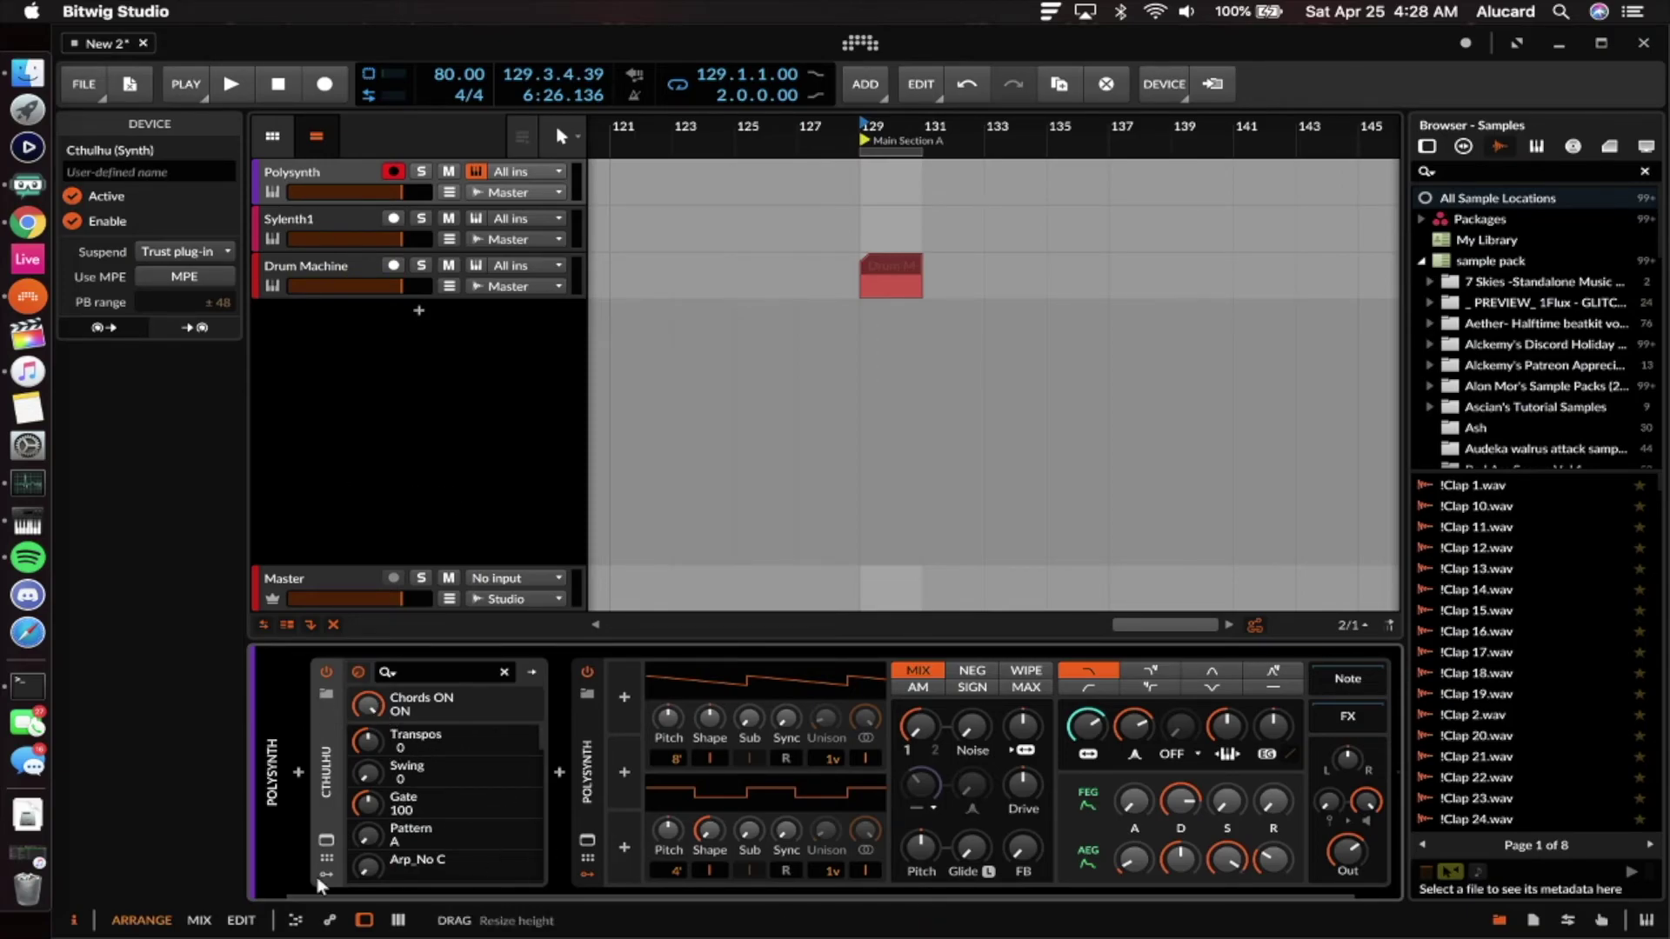
double_click(587, 727)
Replace Cthulhu with a Note Velocity device and adjust its velocity randomization amount.
left_click(318, 727)
key("ctrl+z")
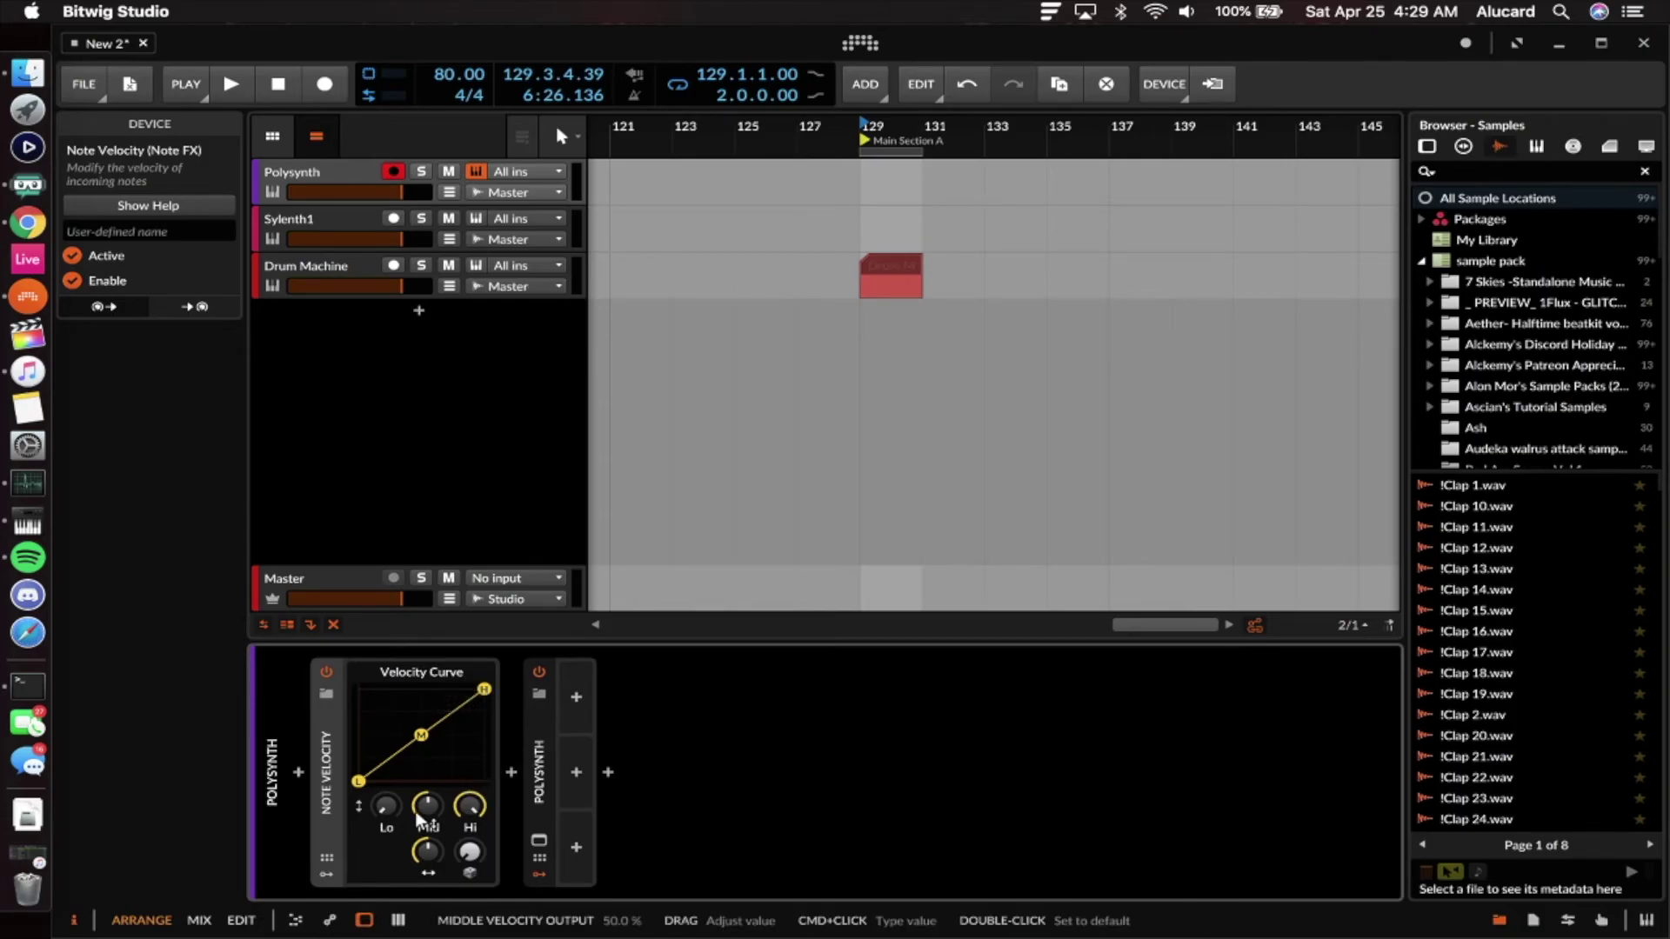
left_click_drag(468, 859, 470, 857)
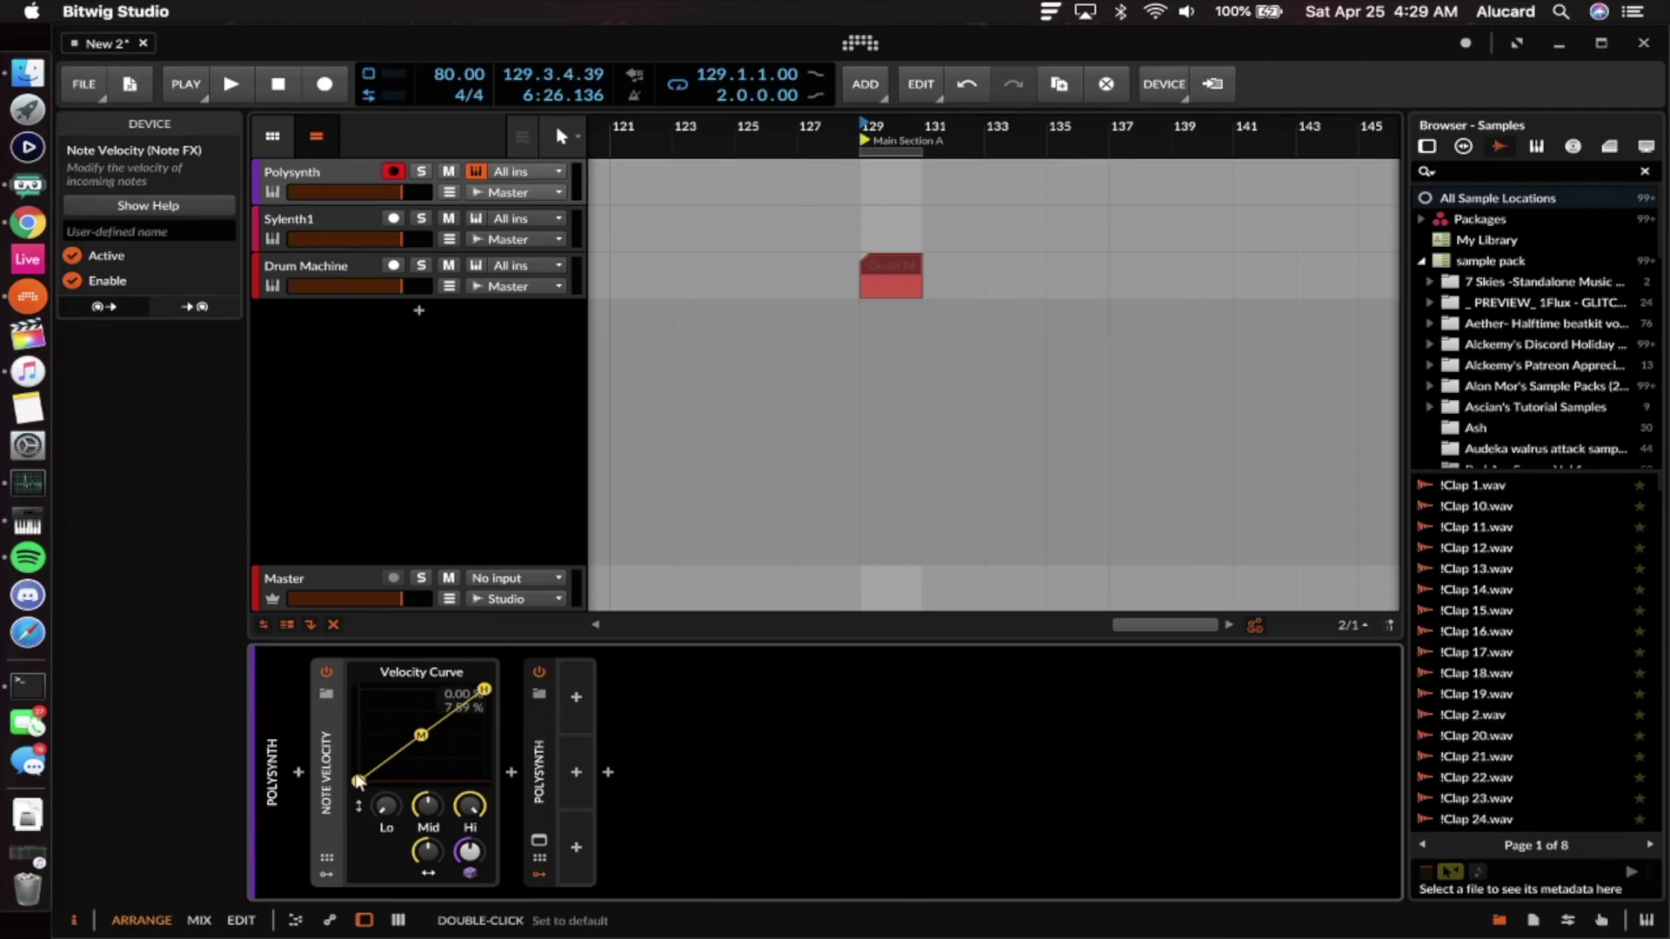
Reshape the velocity curve: middle input 27.5 %, middle point raised, minimum velocity 32.8 %.
left_click_drag(421, 735, 419, 778)
left_click_drag(427, 861, 431, 854)
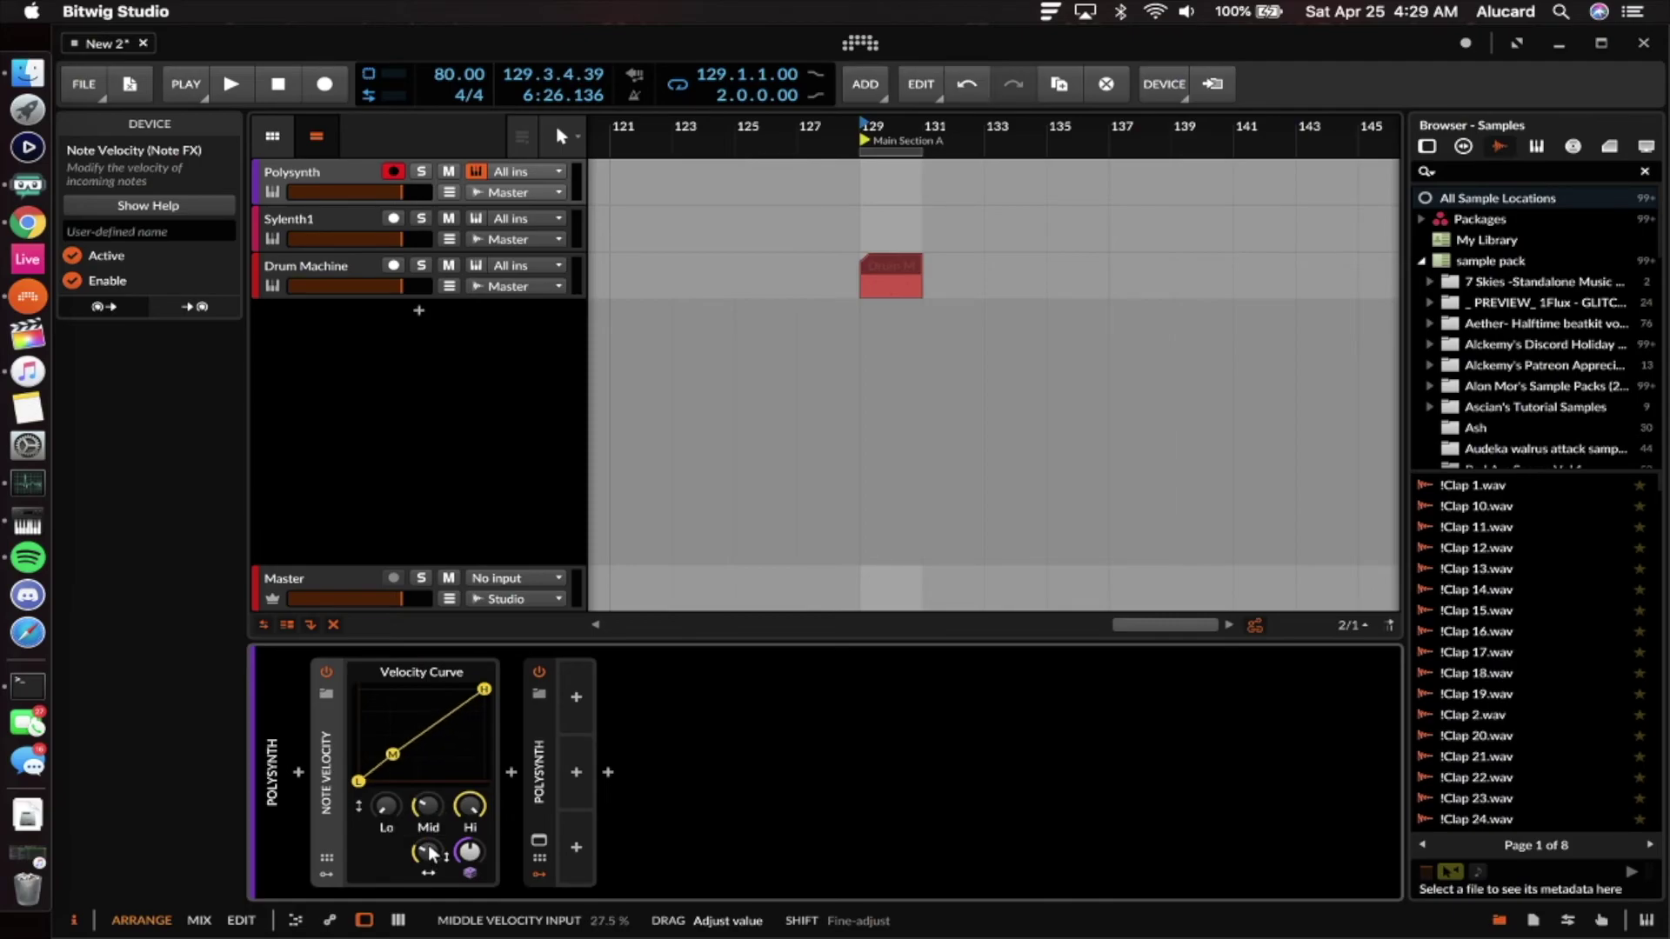
left_click_drag(394, 756, 463, 731)
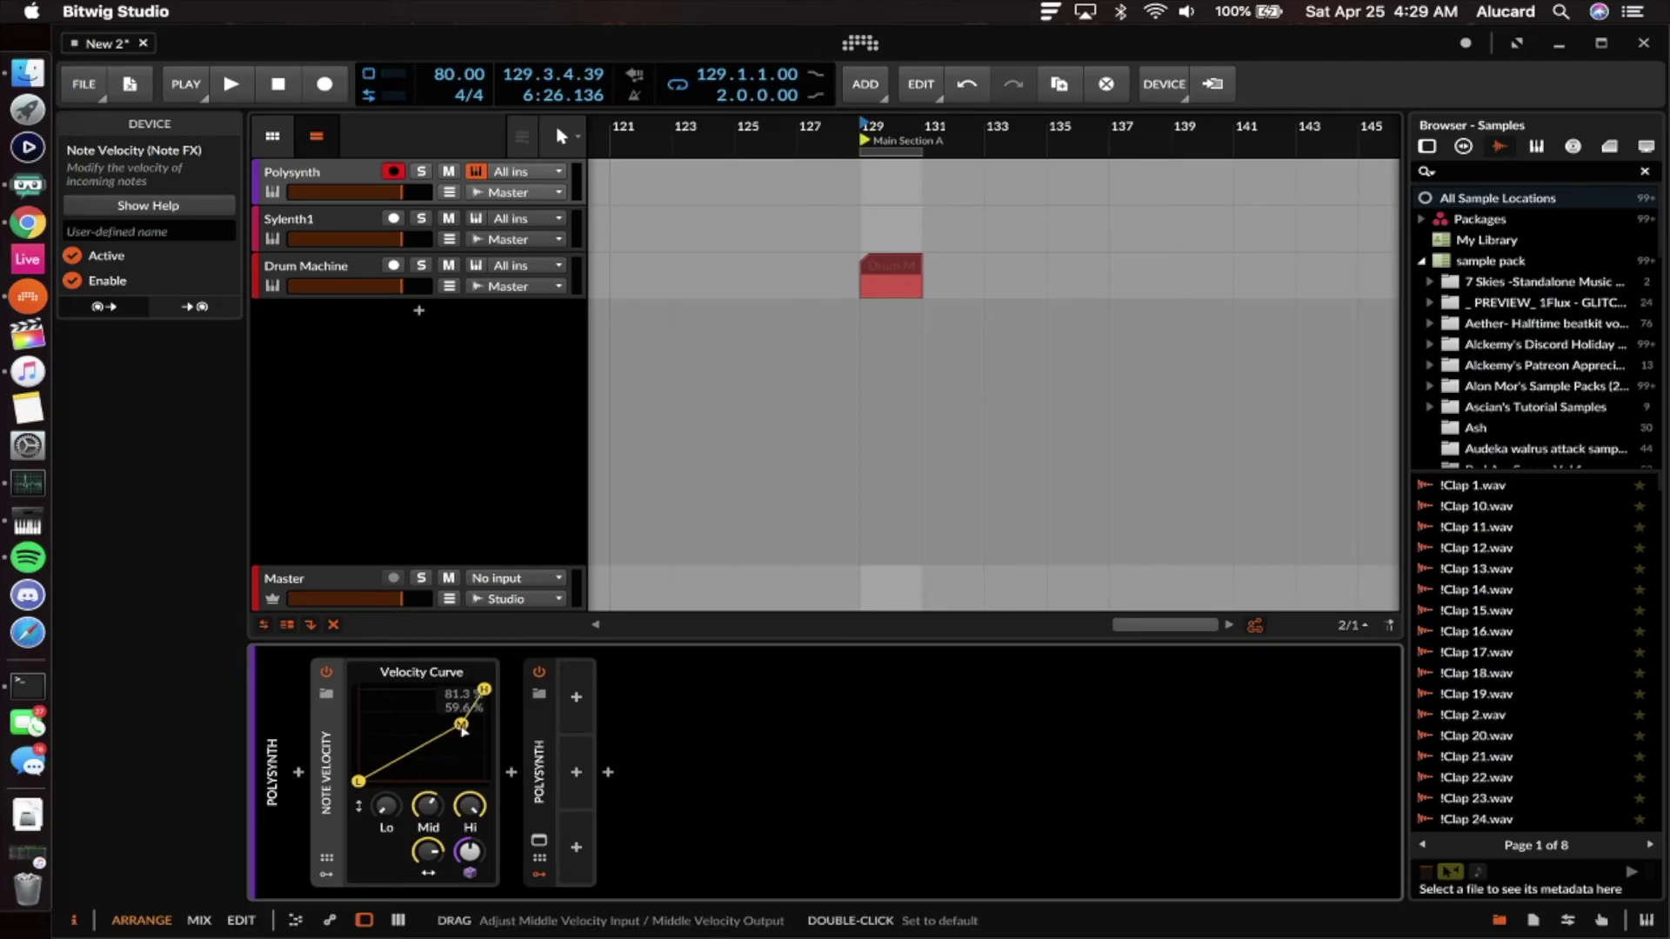
left_click_drag(463, 731, 463, 730)
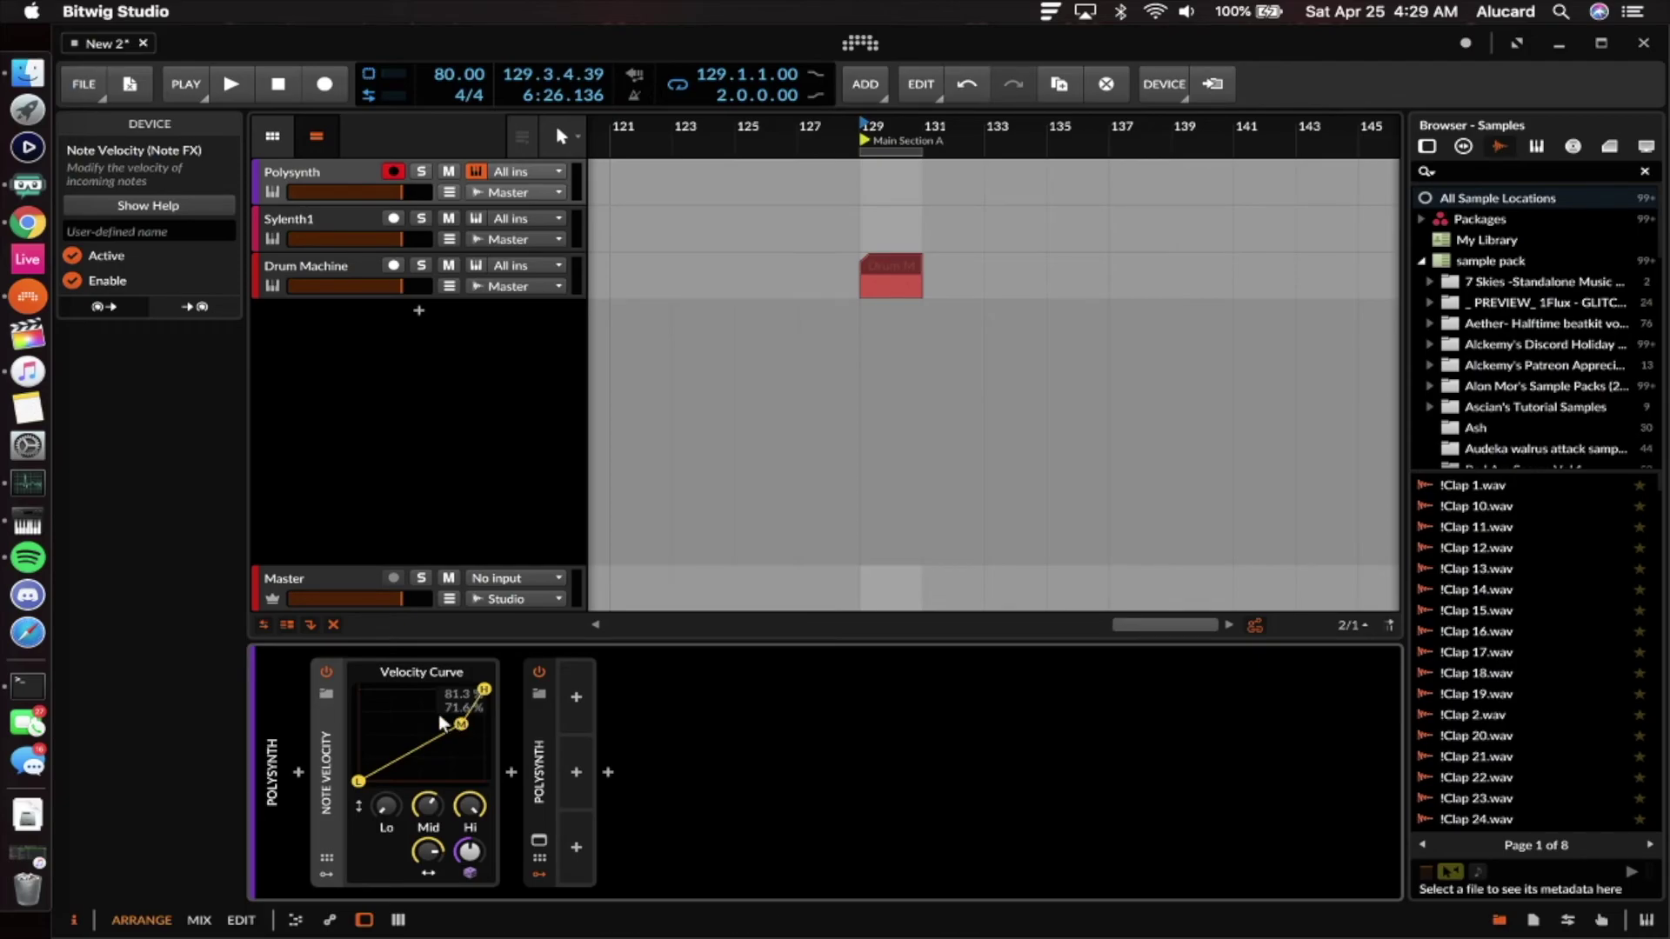
mouse_move(389, 802)
left_mouse_down()
mouse_move(386, 781)
mouse_move(384, 806)
left_mouse_up()
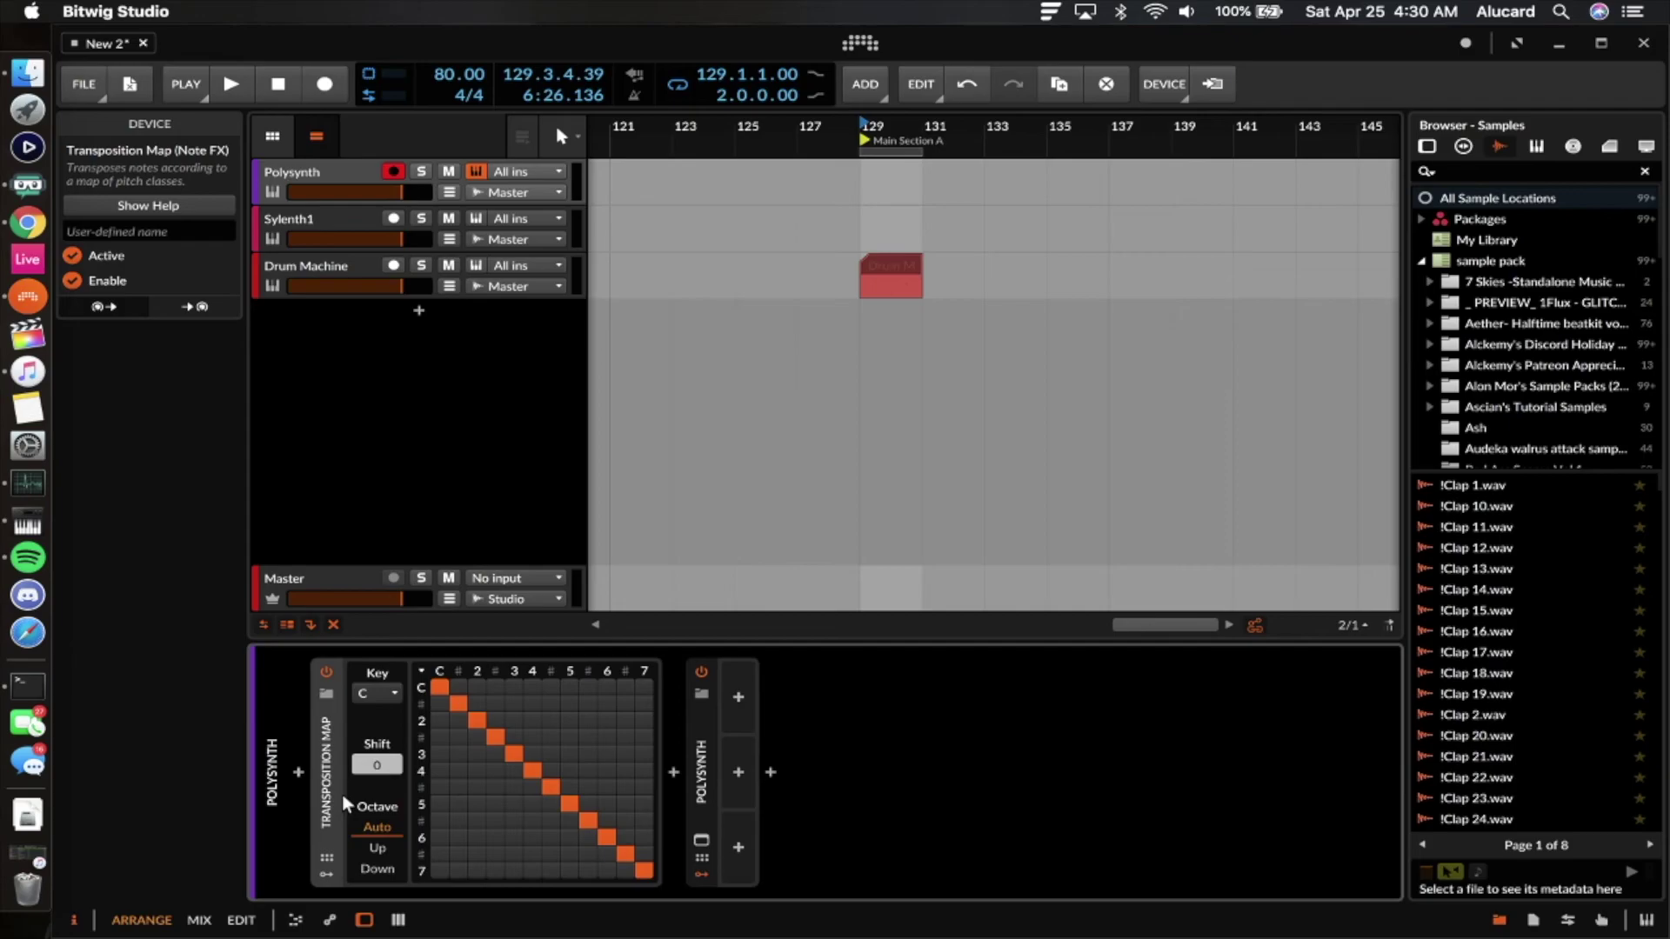
Set the Transposition Map key to F and shift transposed notes an octave up.
left_click(376, 693)
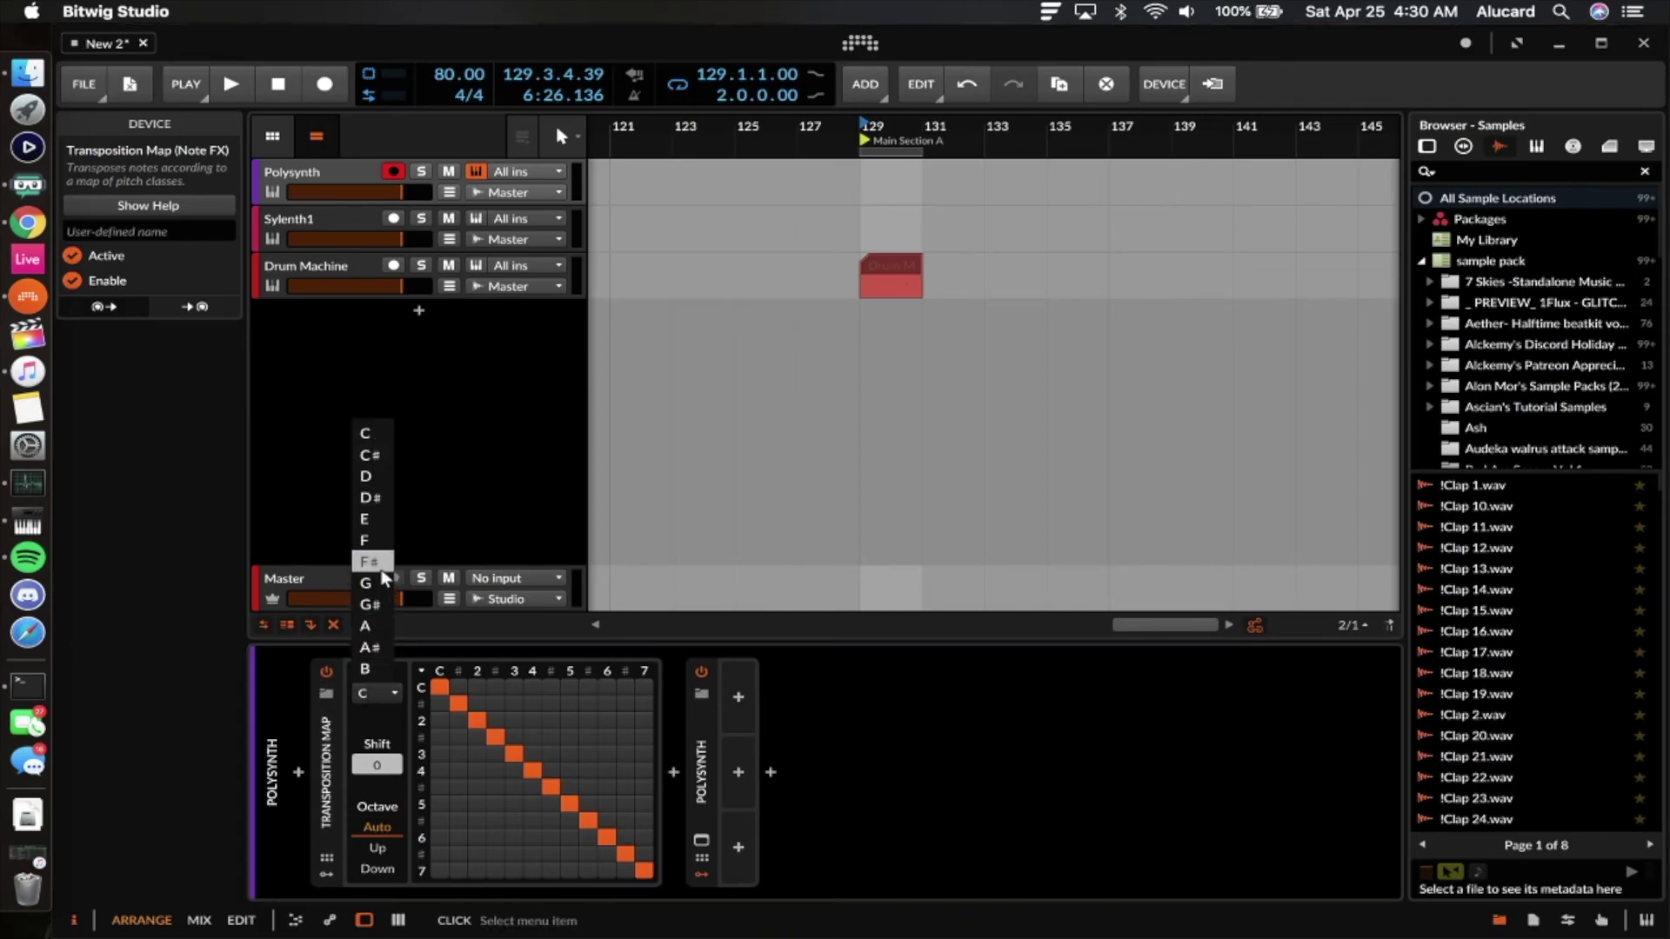
left_click(368, 540)
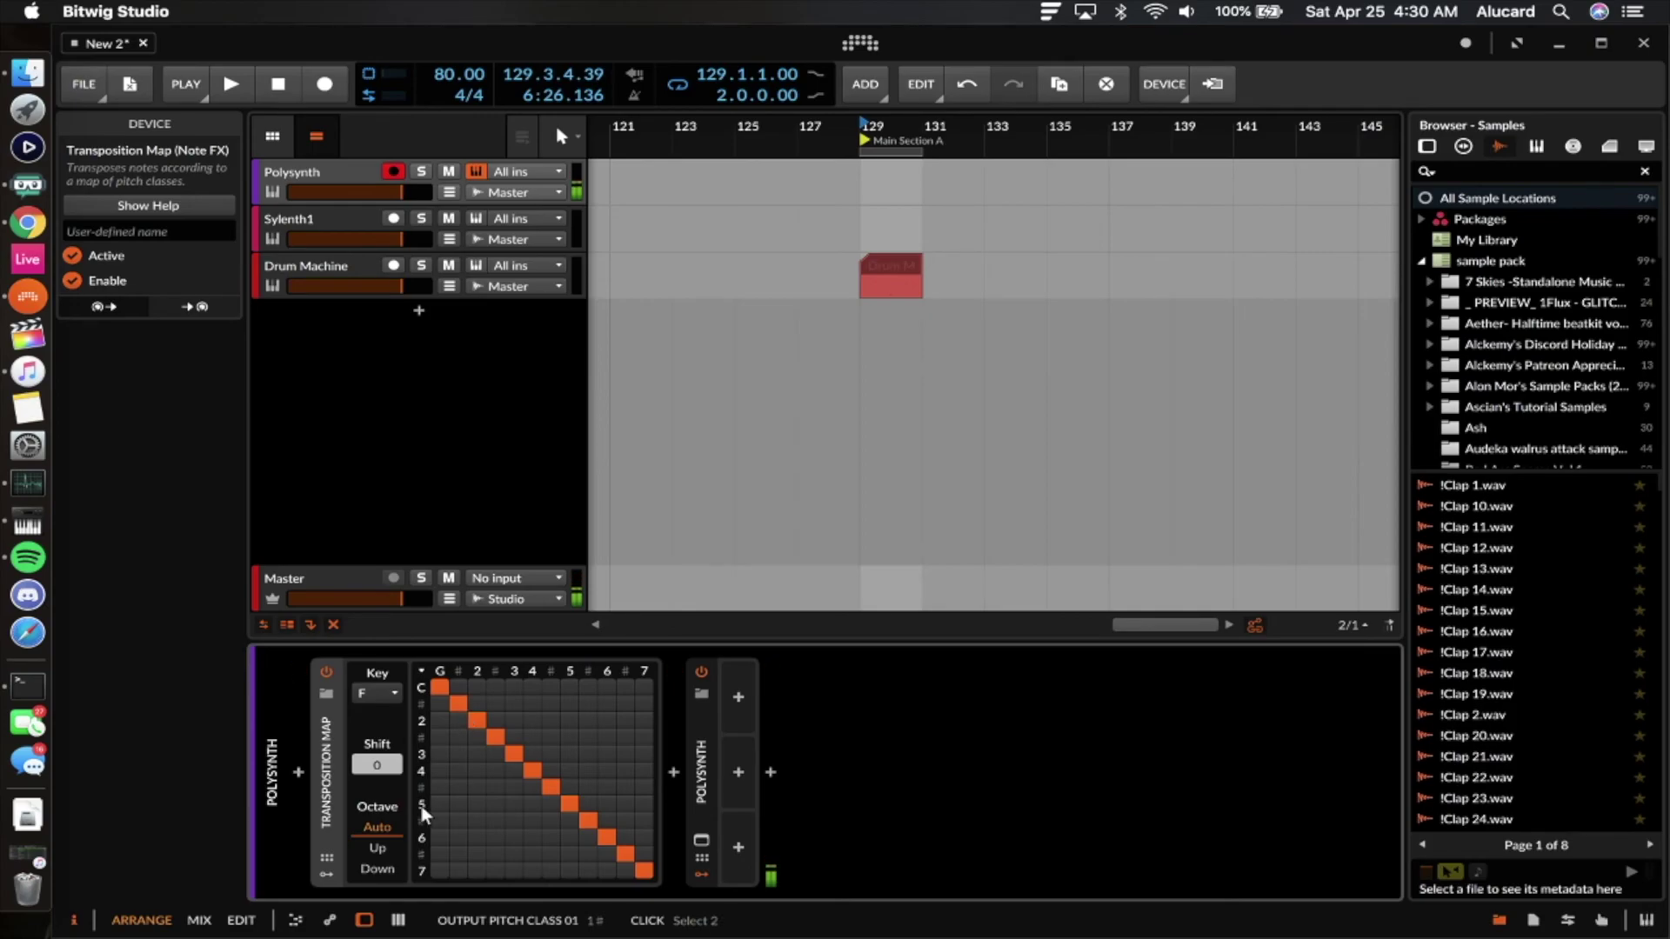
left_click(400, 769)
left_click(400, 769)
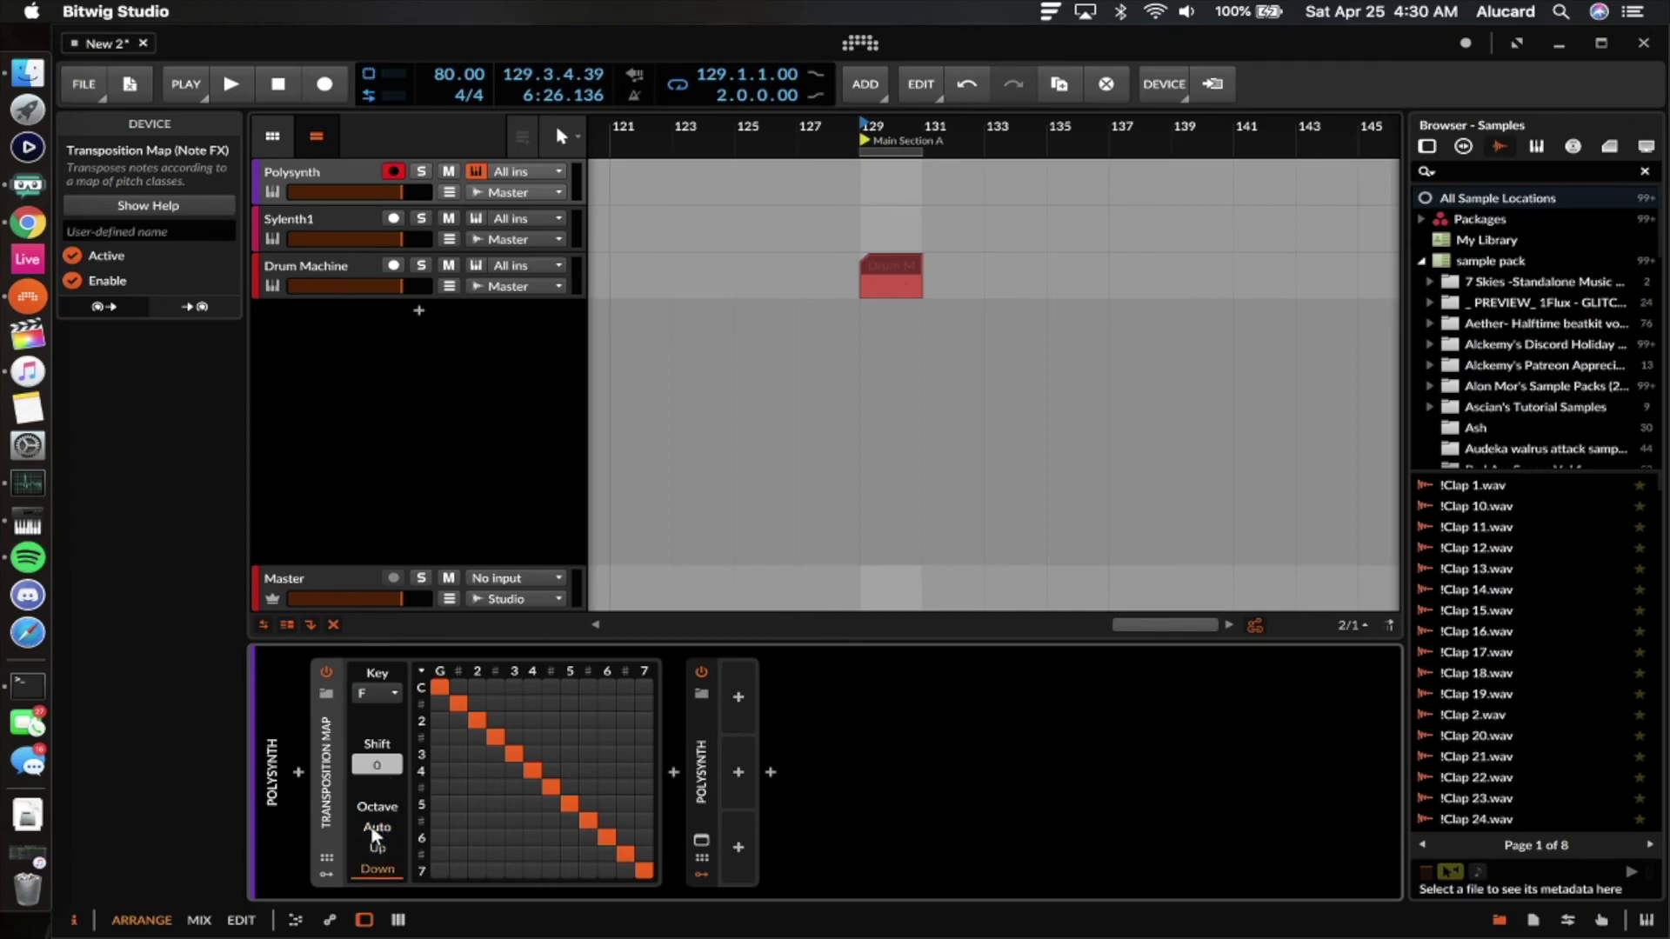
left_click(376, 849)
left_click(517, 772)
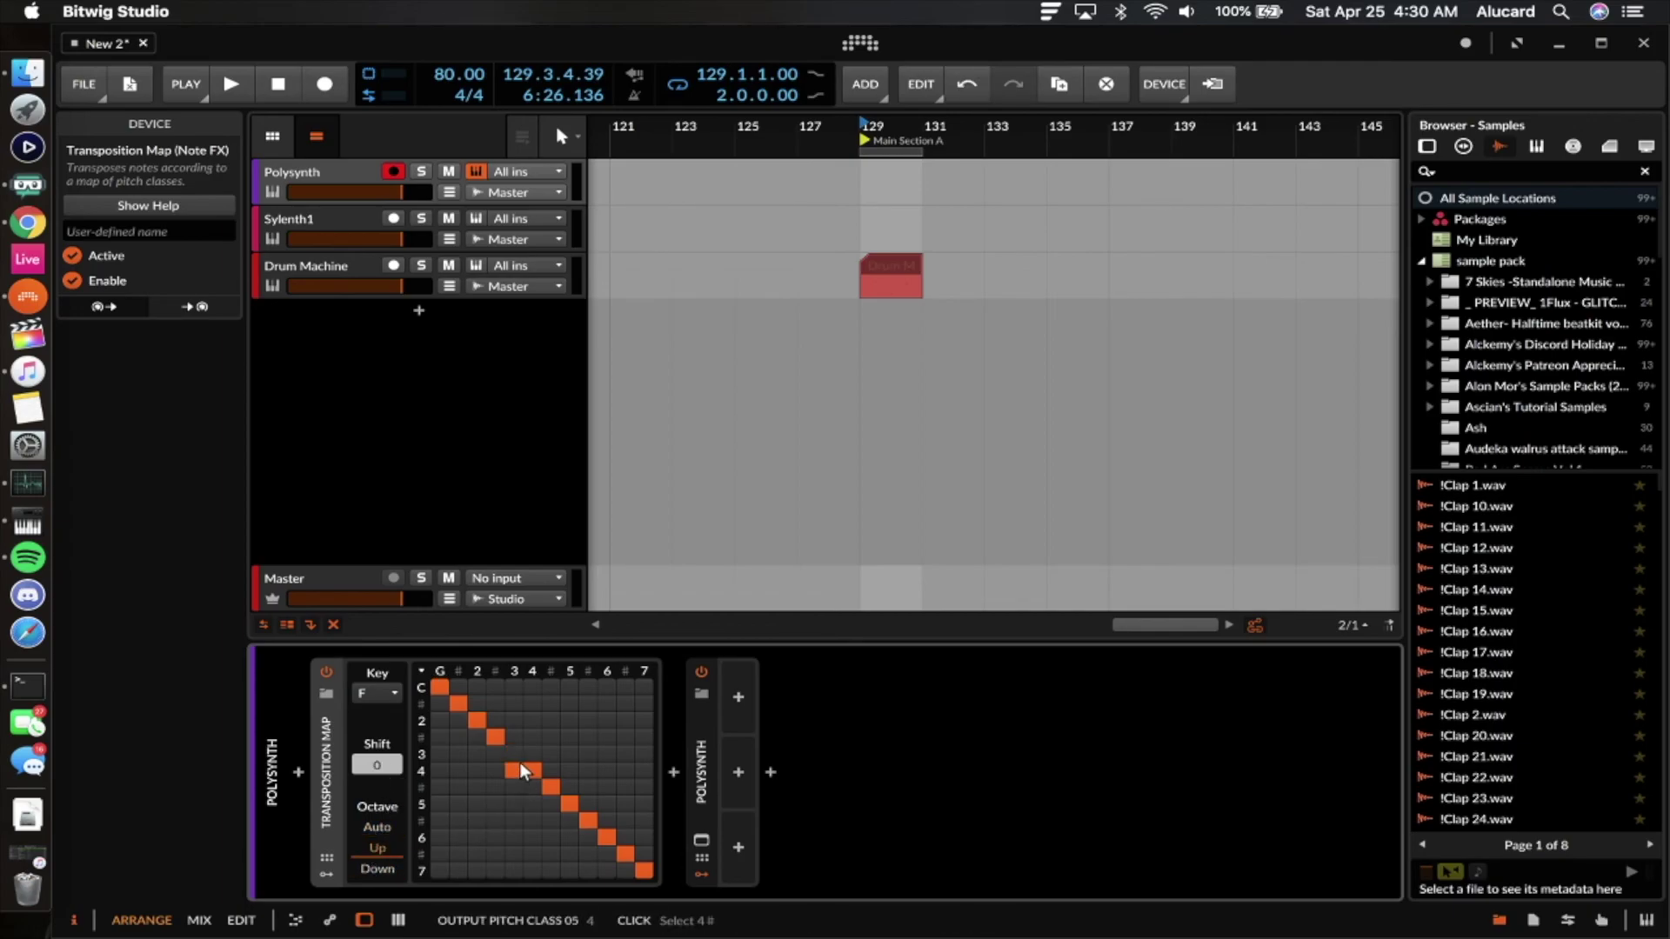
Remap several pitches in the grid, moving 5# to 4#, then delete the Transposition Map.
left_click(515, 788)
left_click(530, 807)
left_click(568, 736)
left_click(587, 787)
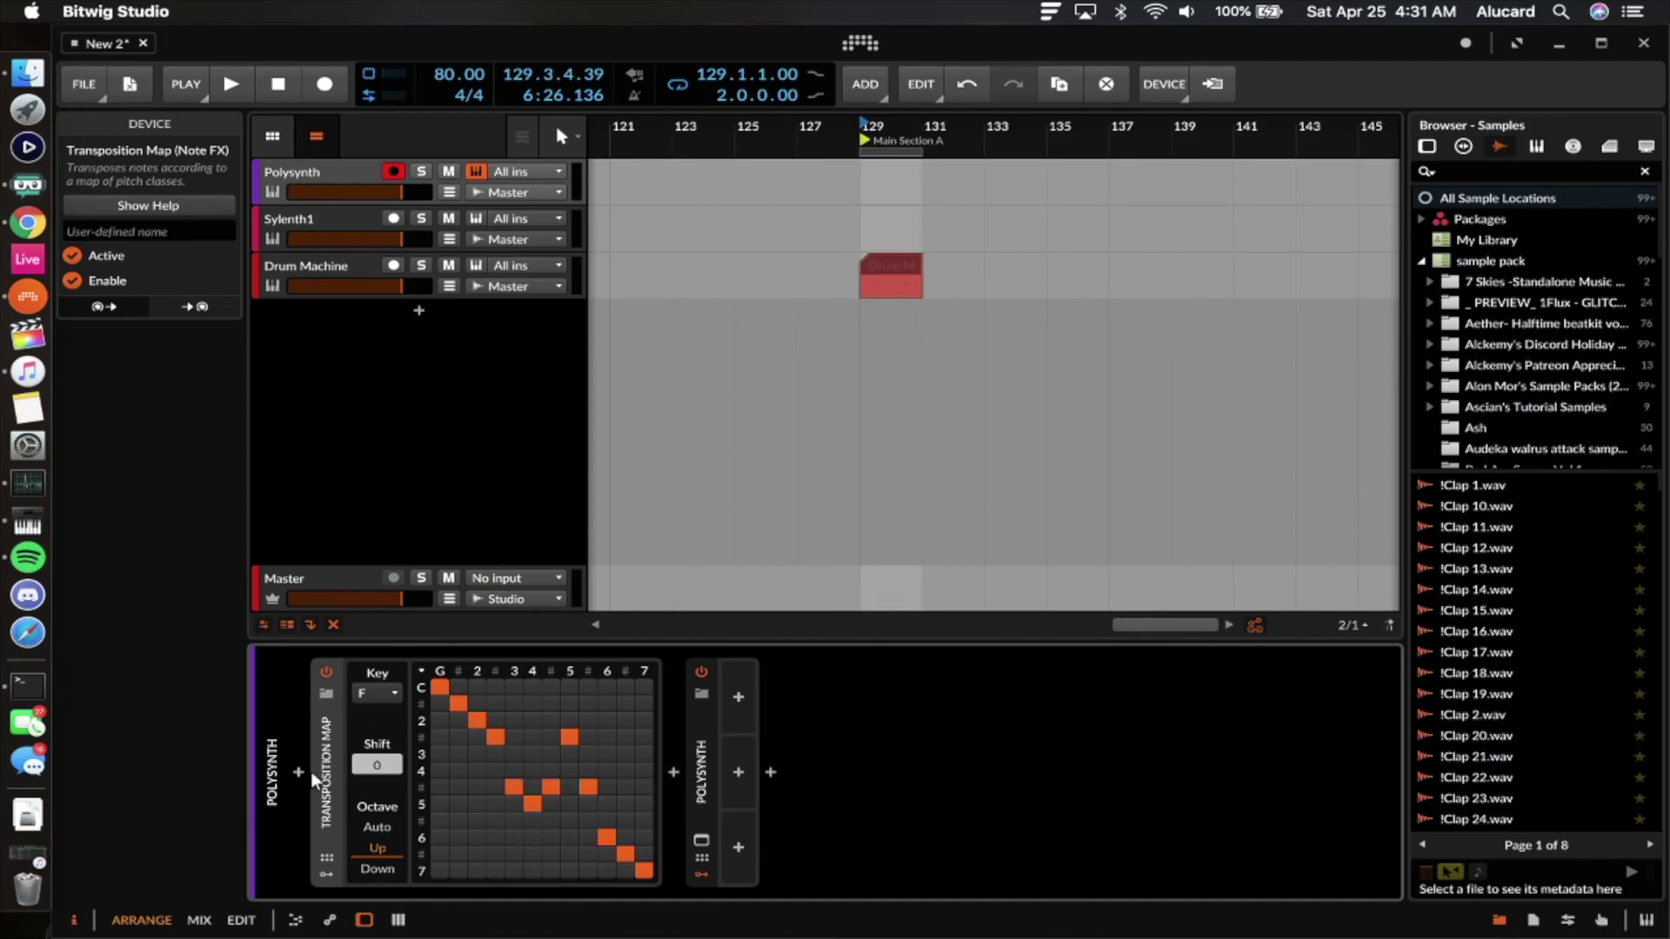
key("Delete")
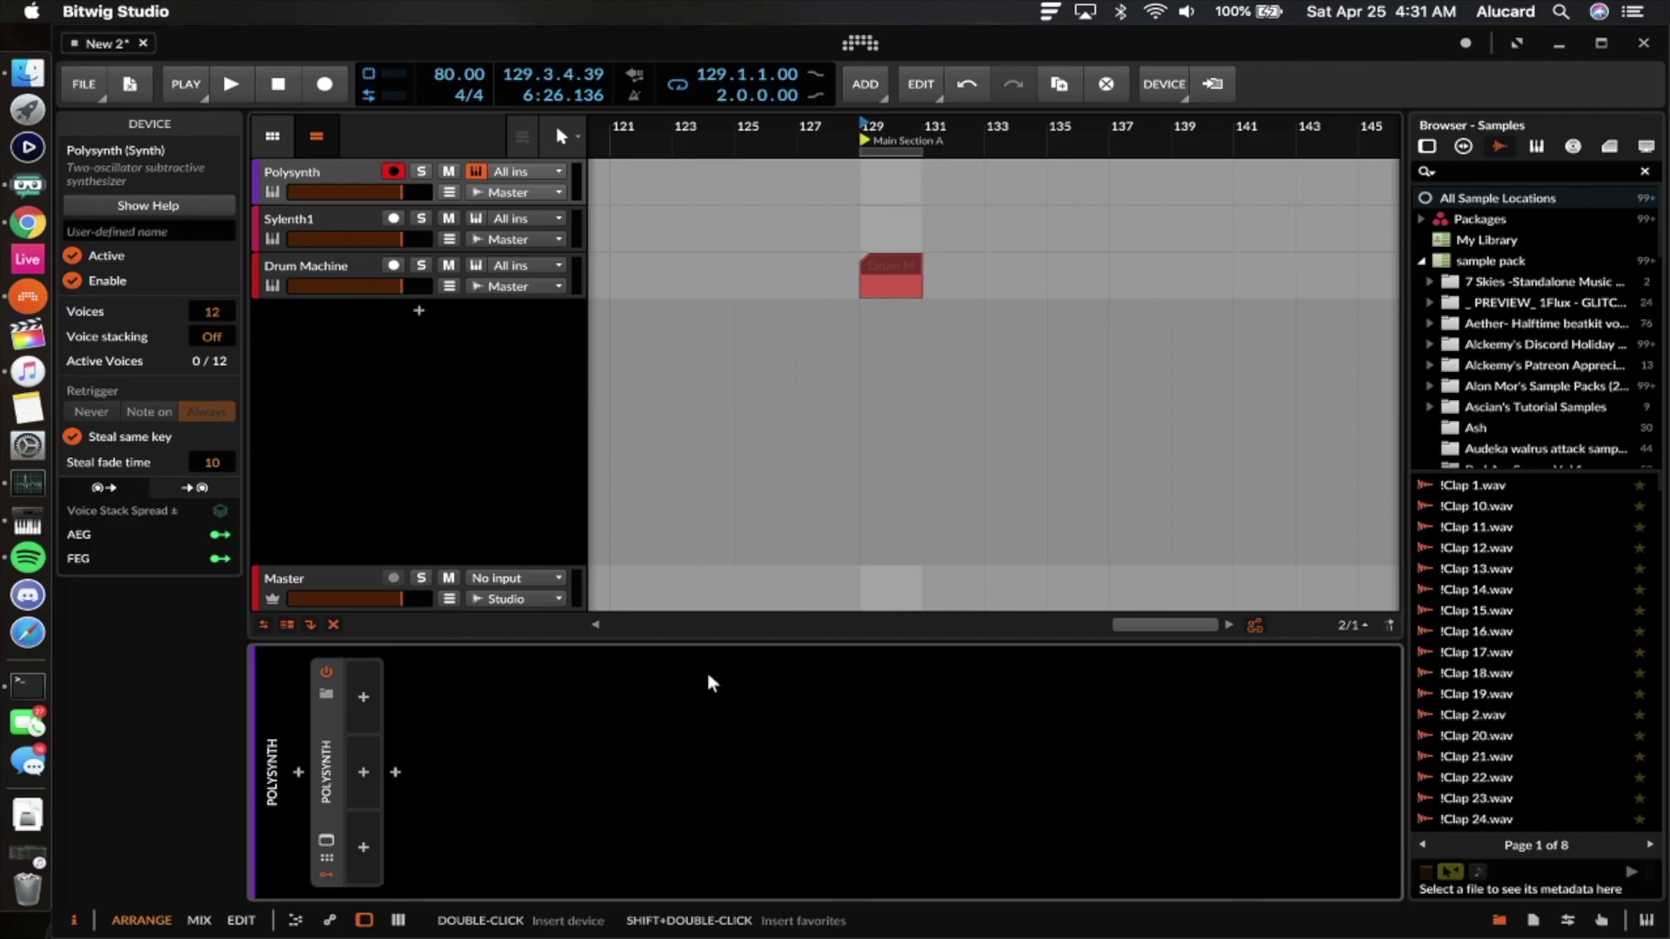